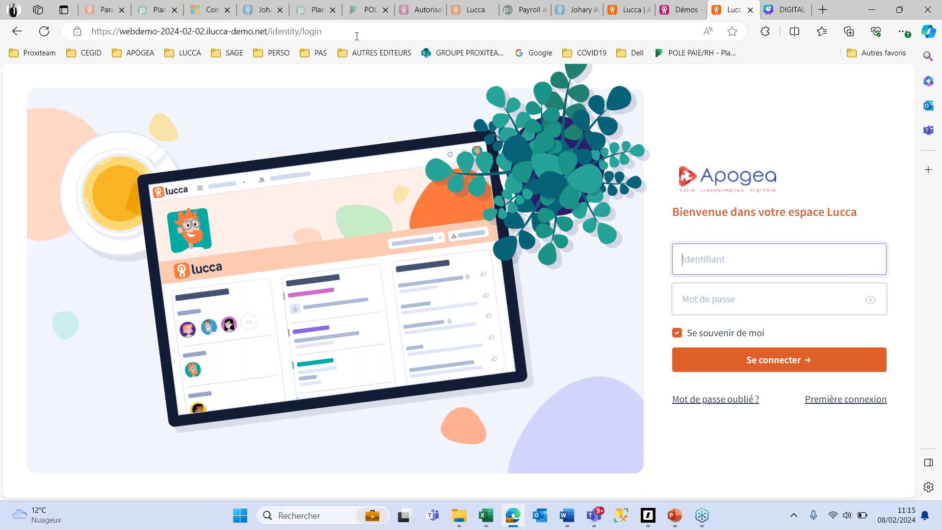
- Sign in to the Lucca demo space with the employee's saved username and password
click(328, 31)
click(117, 362)
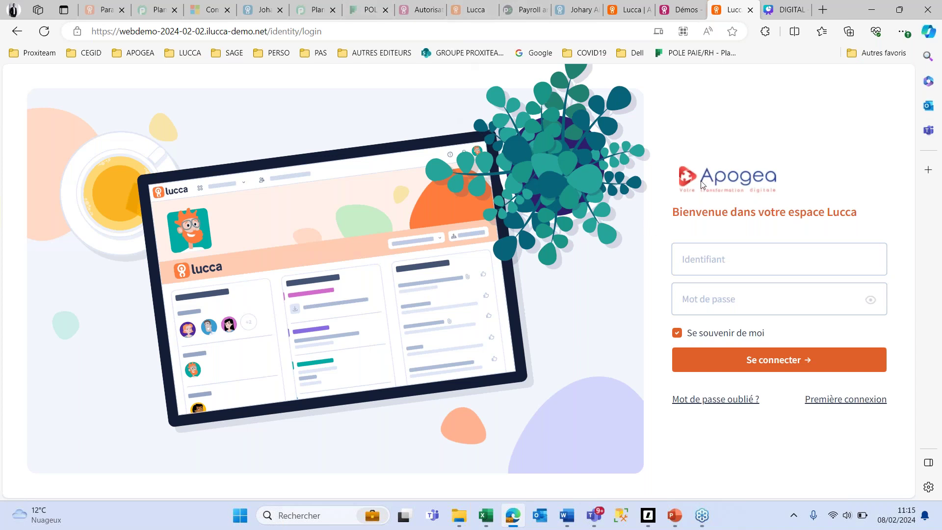
click(713, 259)
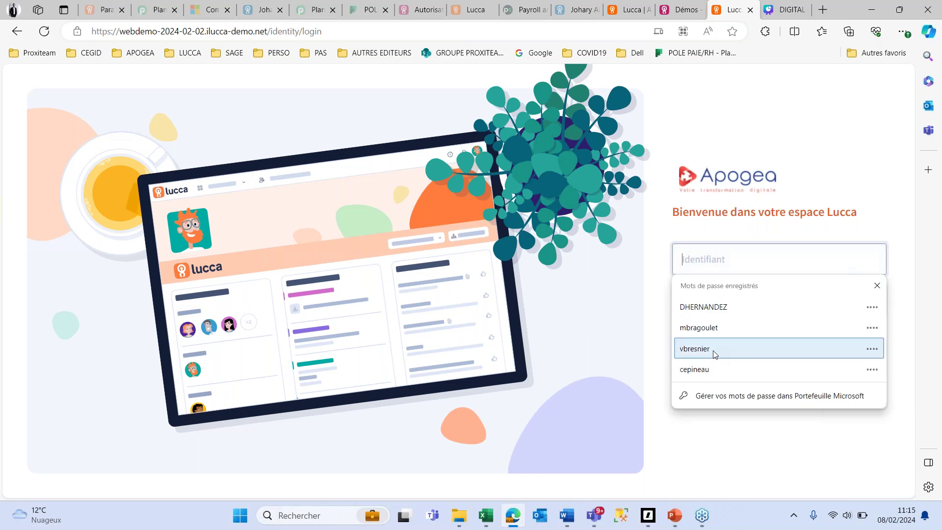
click(714, 350)
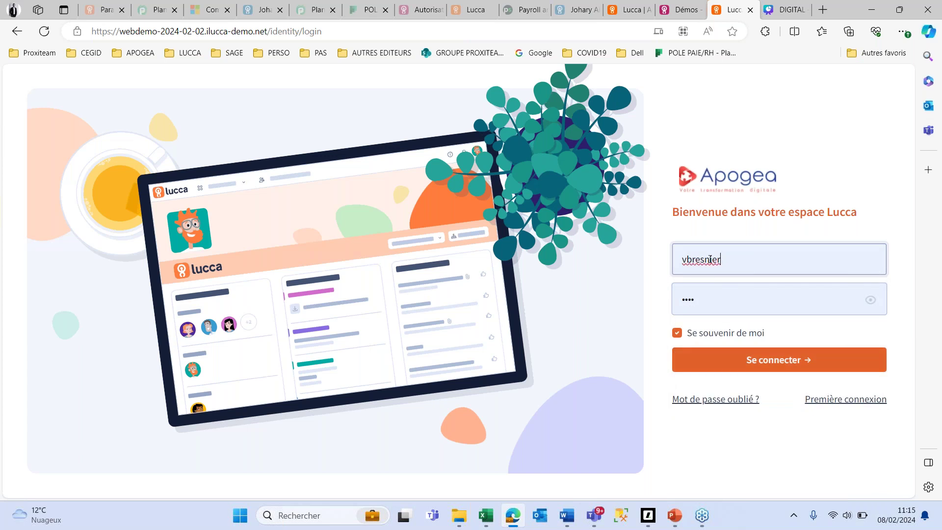
click(778, 371)
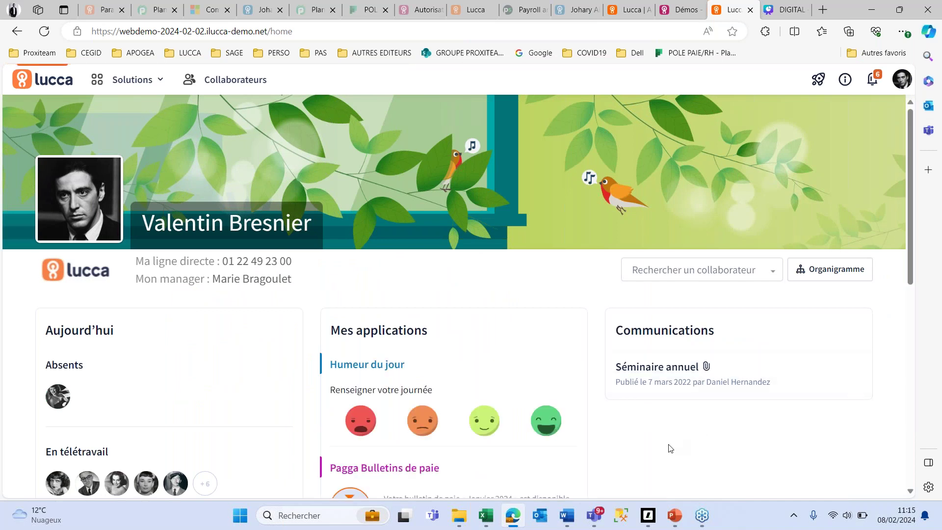
- Look over the available Lucca solutions and the home page sections Aujourd'hui, Mes applications and Communications
click(162, 87)
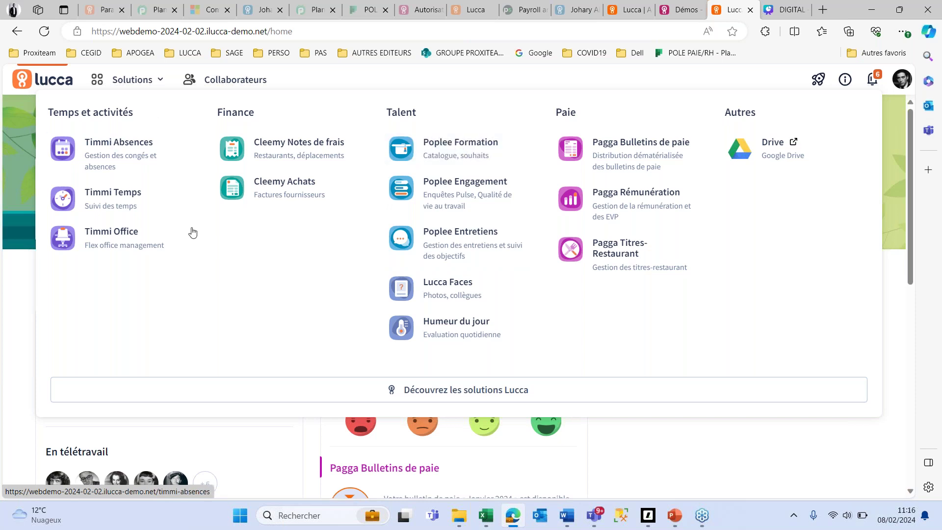
click(671, 445)
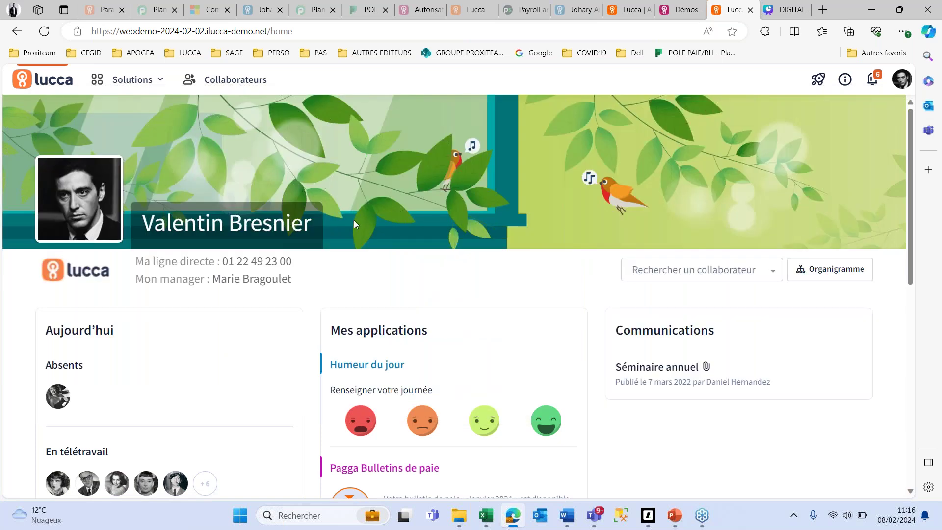
scroll(397, 225, down, 4)
scroll(396, 224, up, 4)
scroll(499, 333, down, 1)
scroll(499, 332, down, 3)
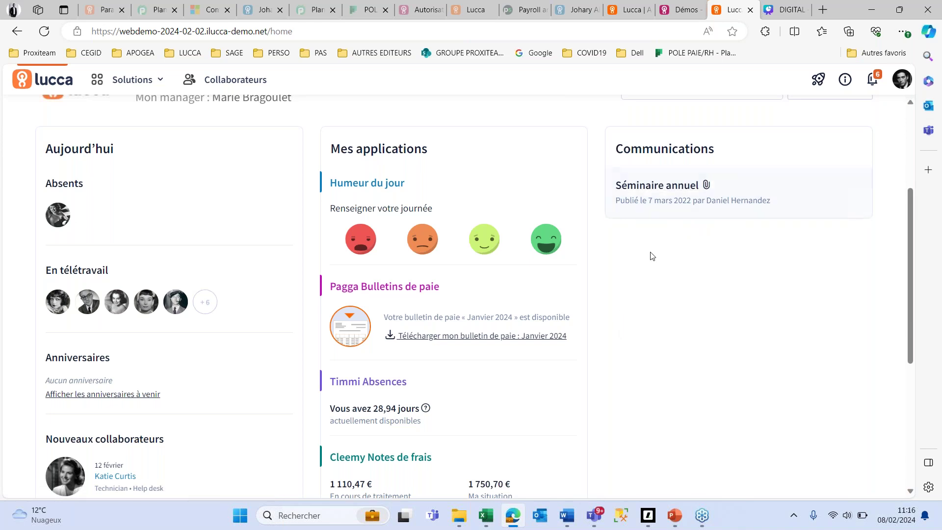
scroll(650, 258, up, 4)
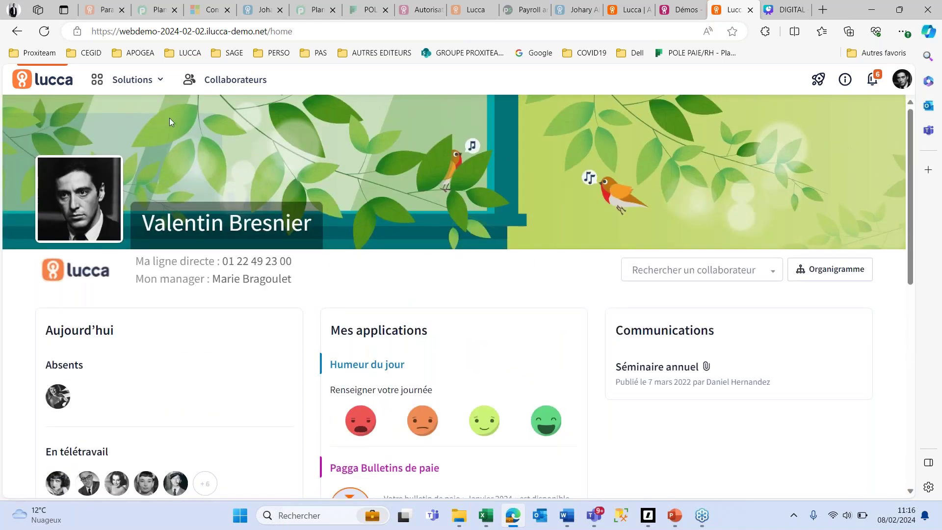
- Open Poplee Entretiens and display the employee's own interviews, Mes entretiens
click(141, 79)
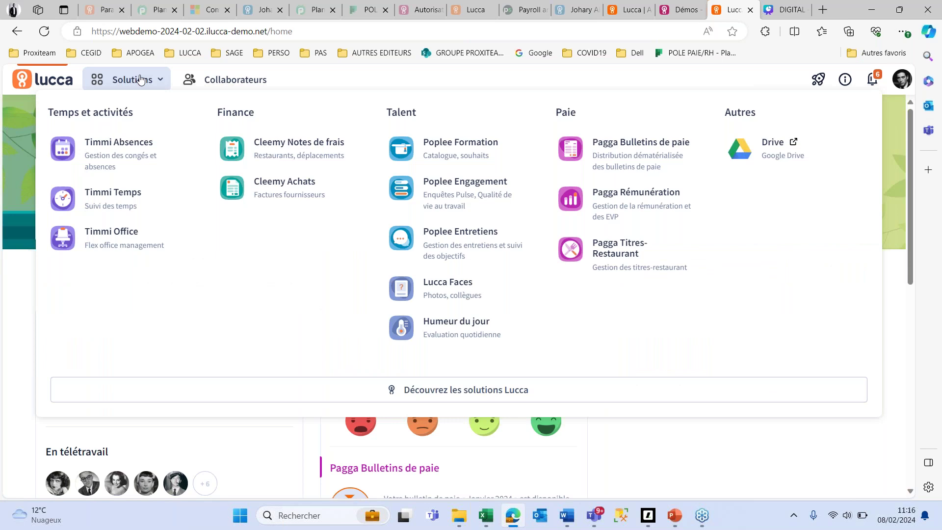
click(427, 239)
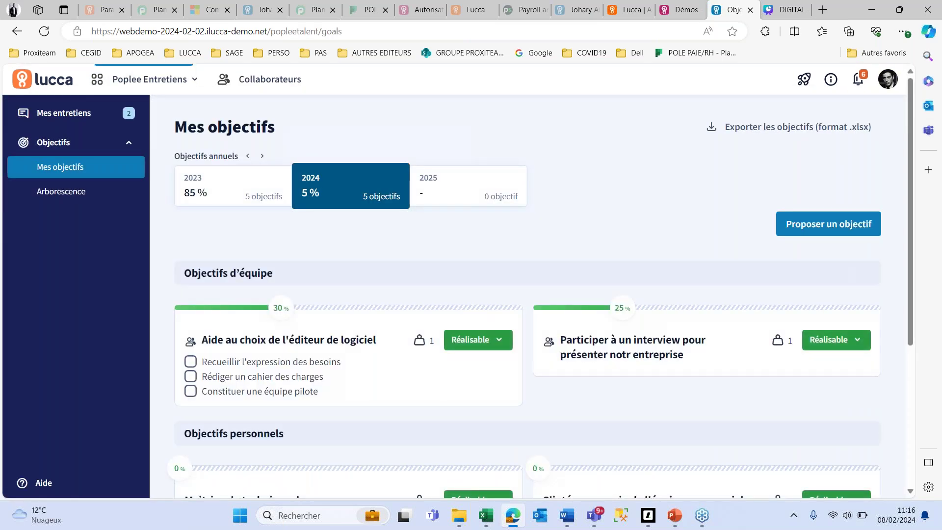
click(49, 113)
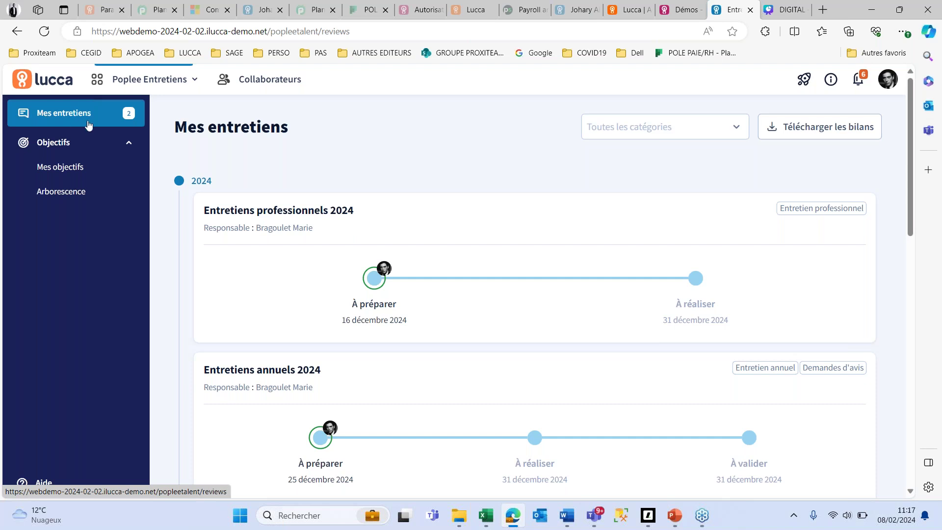
- Examine the timeline of current and past interviews, from the 2024 campaigns back to the 2020 ones
scroll(343, 283, down, 6)
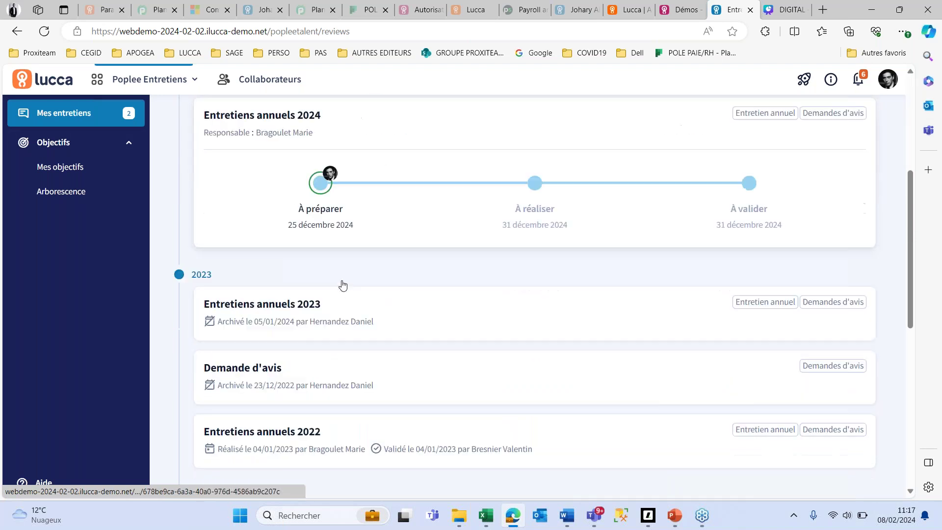
scroll(342, 284, up, 7)
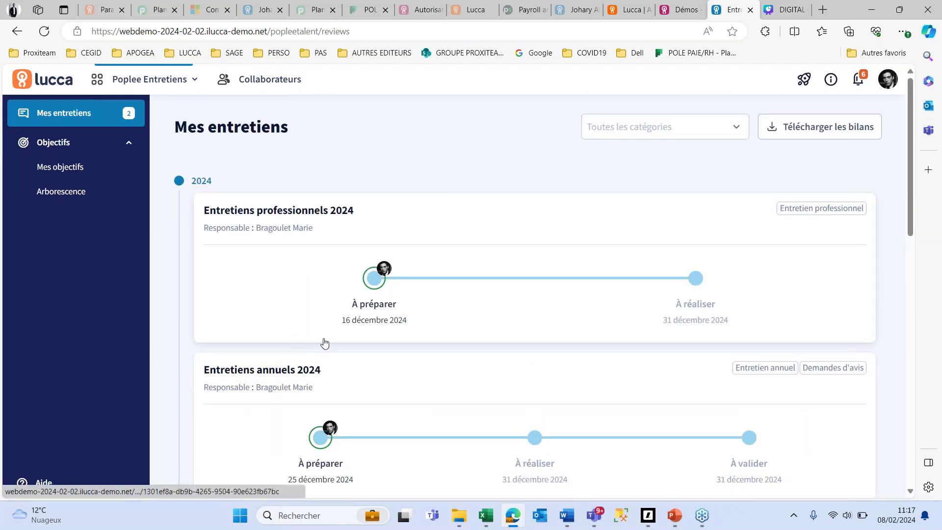
mouse_move(434, 444)
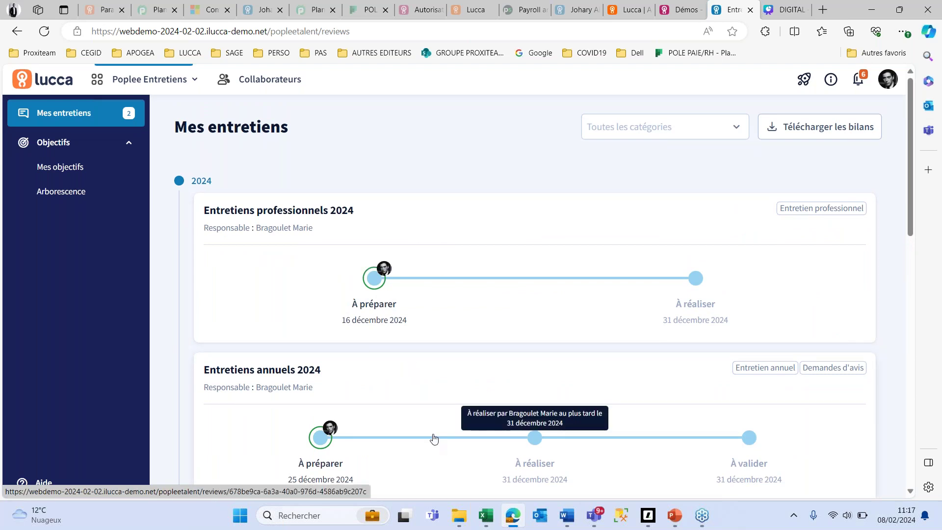
scroll(434, 442, down, 3)
scroll(434, 438, down, 4)
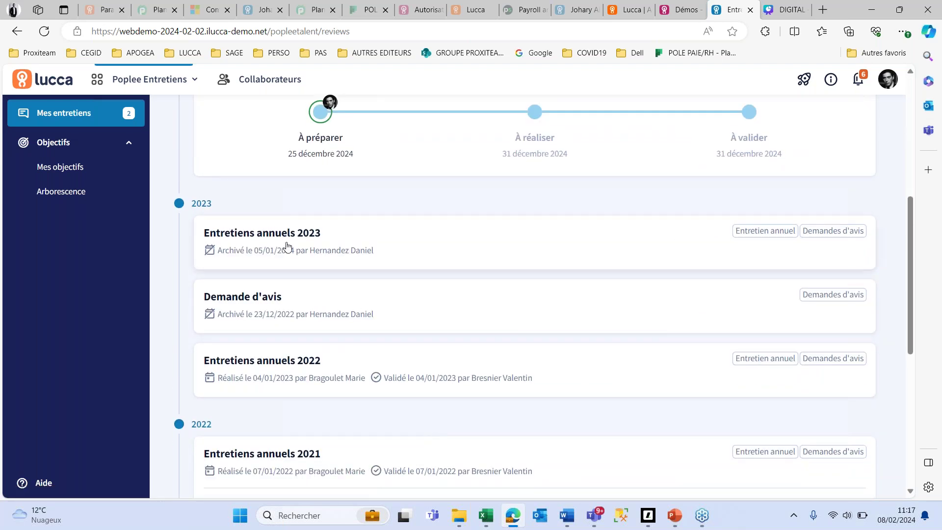
scroll(325, 317, down, 7)
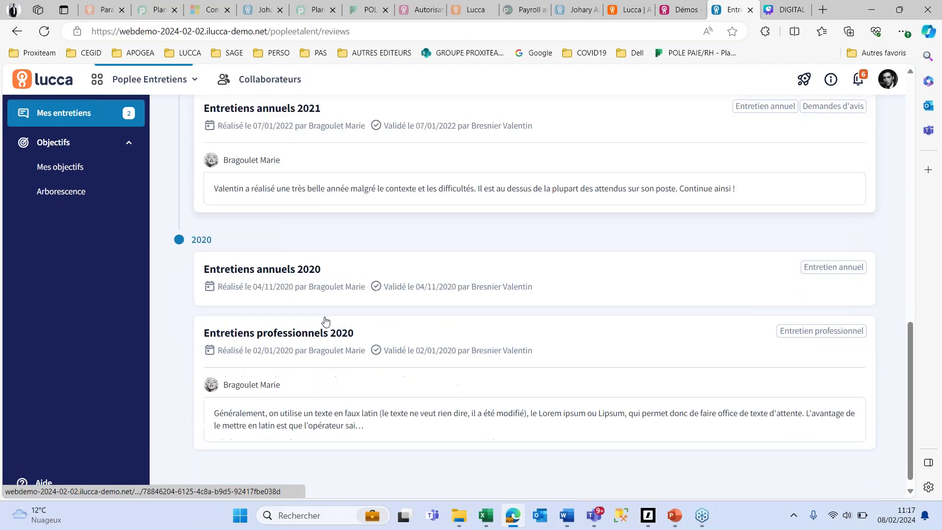
scroll(324, 319, up, 6)
scroll(314, 221, down, 2)
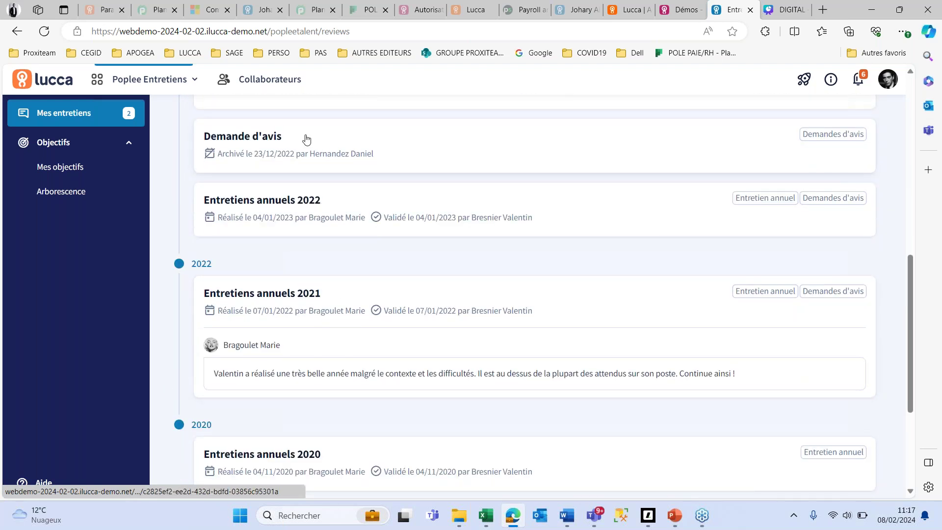
scroll(371, 396, up, 10)
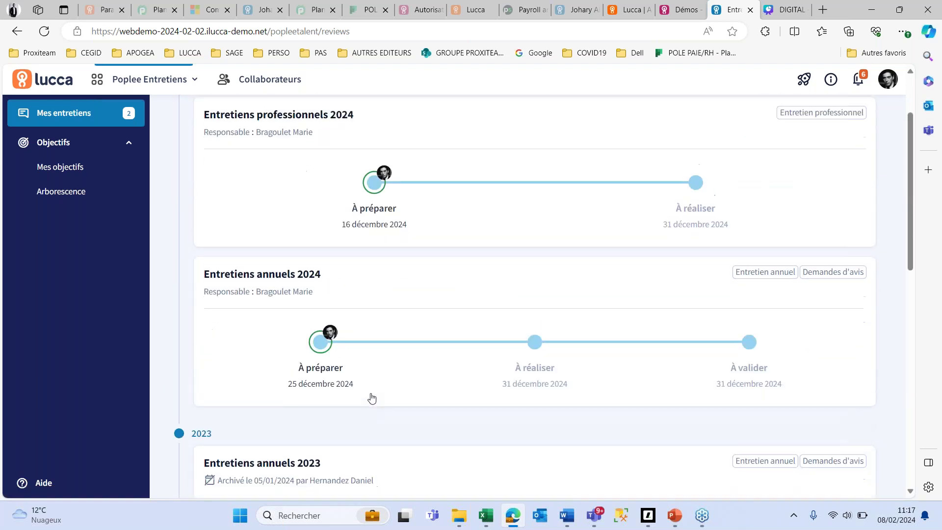
- Filter the interviews by the category Entretien professionnel and review the filtered list
click(734, 128)
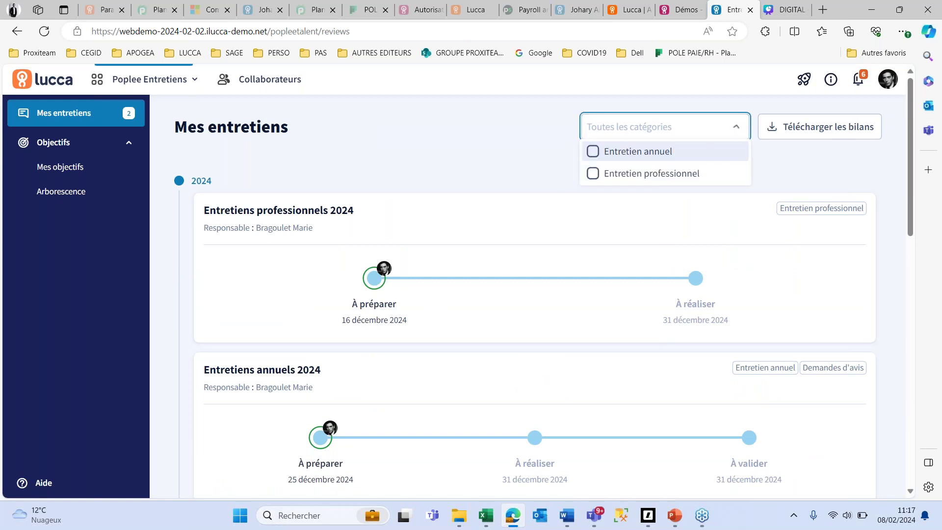
click(598, 173)
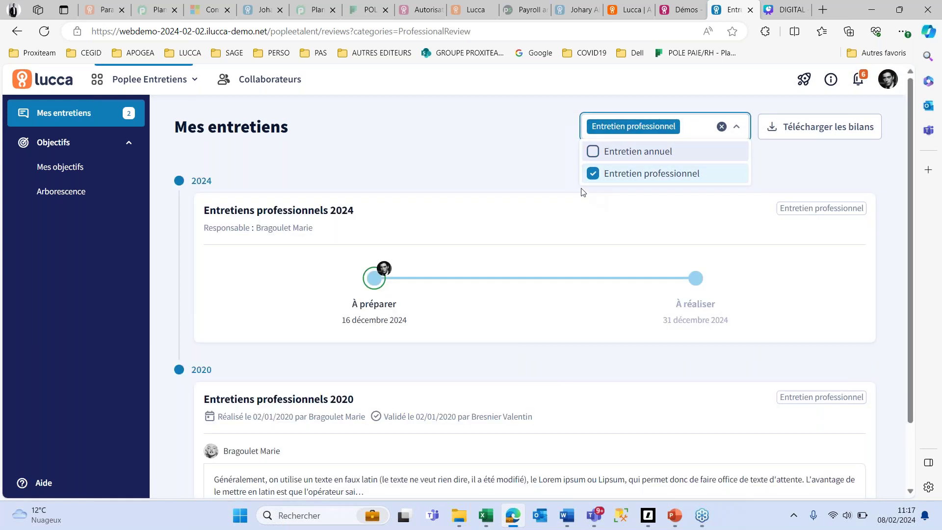
scroll(370, 364, down, 2)
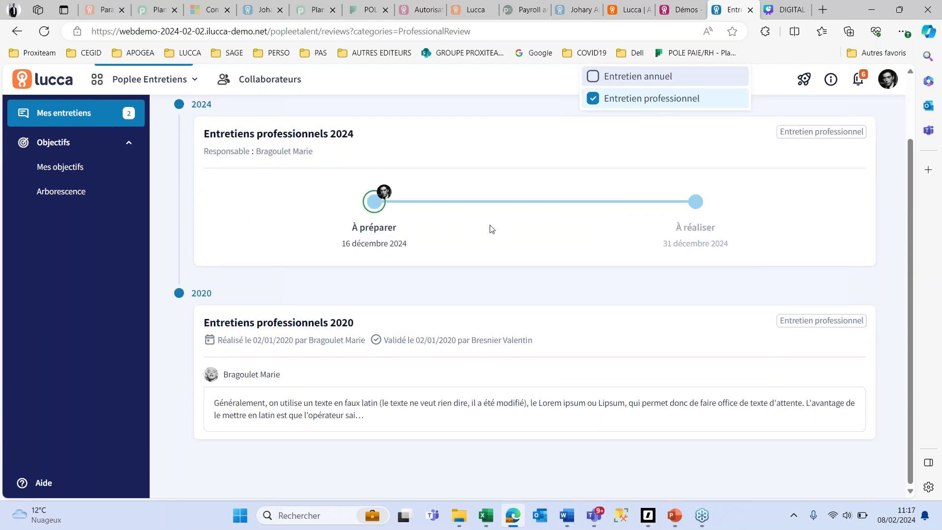
scroll(706, 267, up, 2)
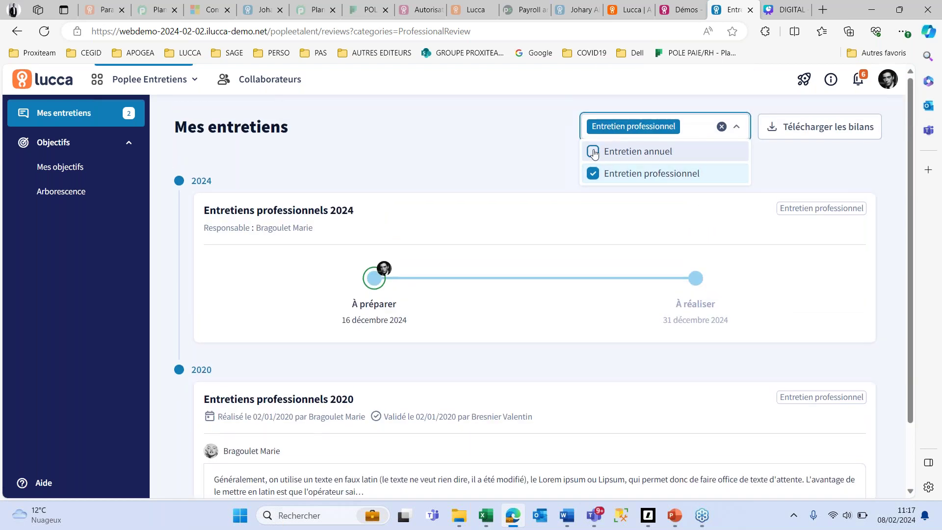
- Add the category Entretien annuel to the interview filter and look through the list
click(594, 151)
scroll(494, 330, down, 8)
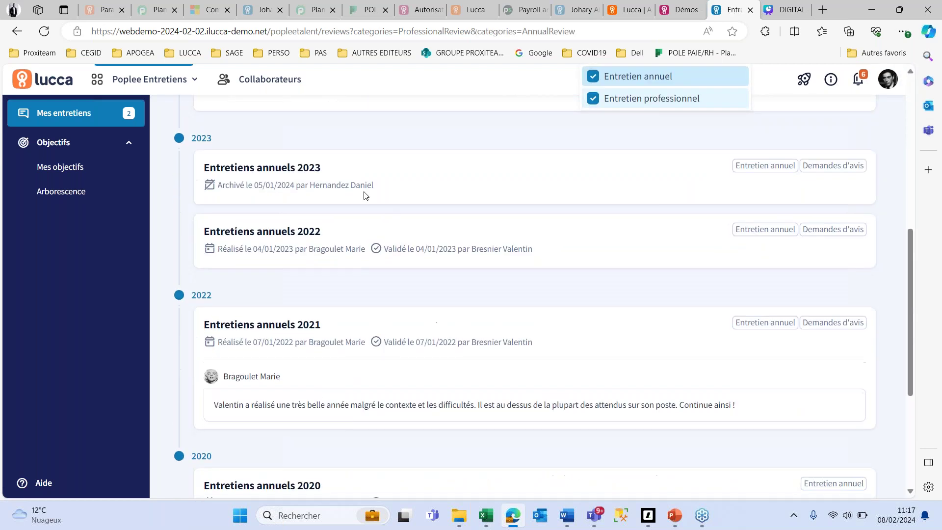
scroll(305, 233, up, 3)
scroll(305, 233, up, 6)
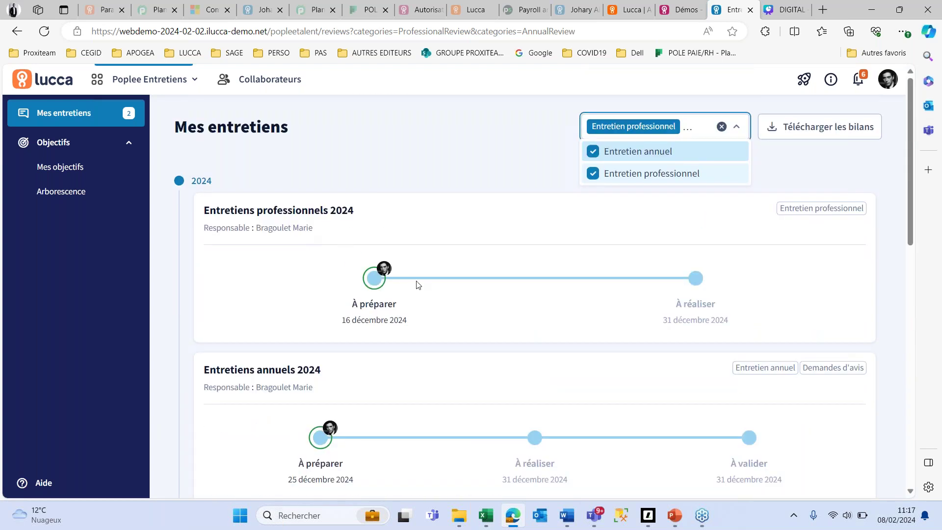
- Open the Entretiens professionnels 2024 interview from the list
click(610, 278)
click(638, 299)
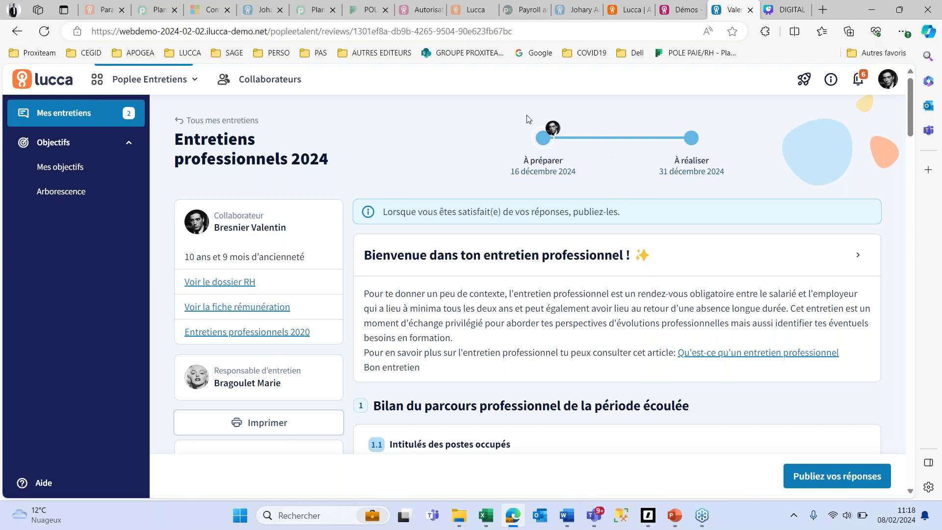
mouse_move(552, 172)
- Open the linked Entretiens professionnels 2020 interview and read through its answers on the past professional period
scroll(563, 294, down, 1)
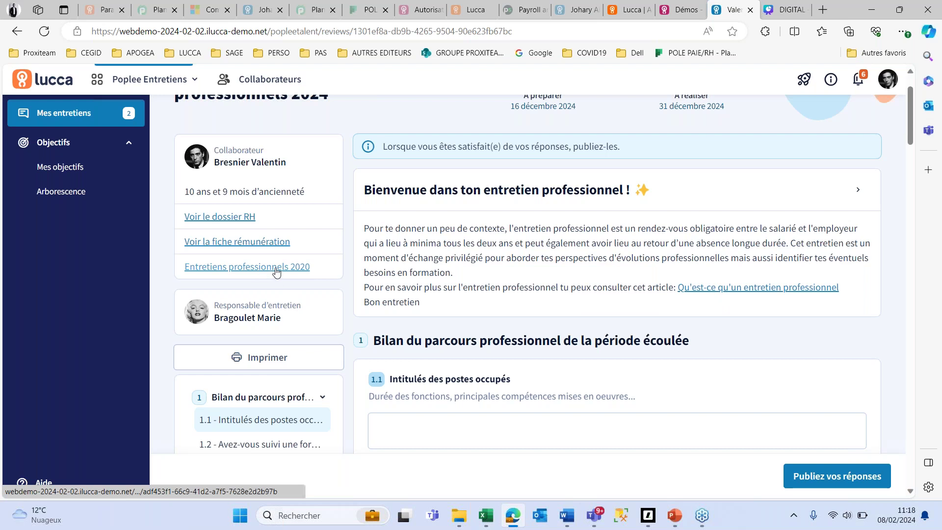
click(297, 268)
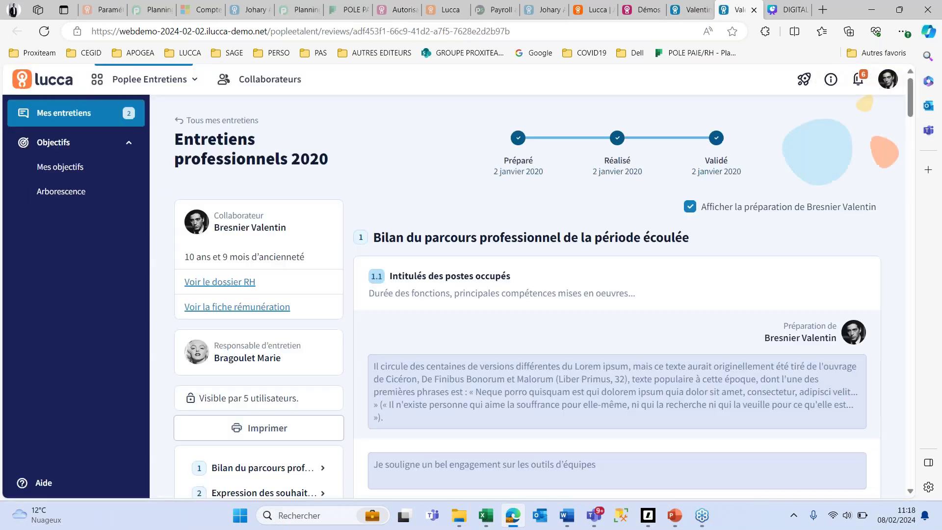
scroll(488, 337, down, 3)
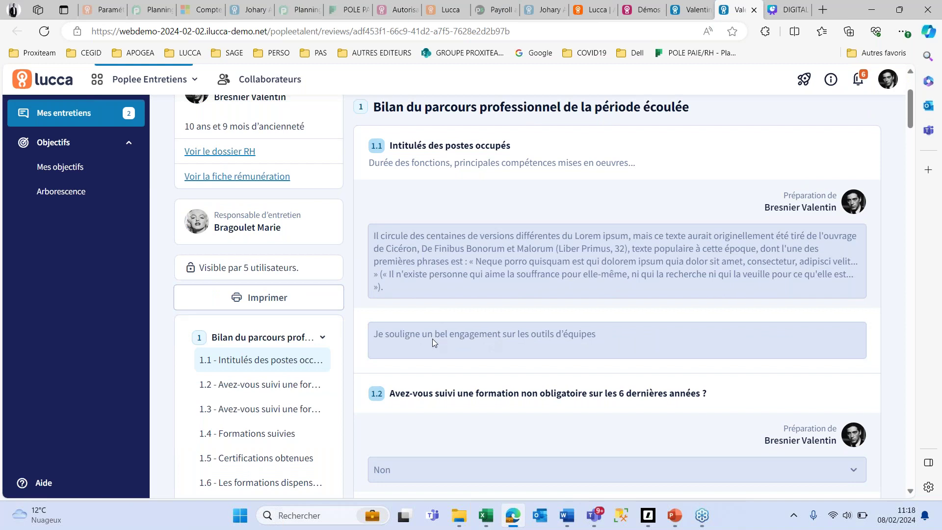
scroll(446, 342, down, 8)
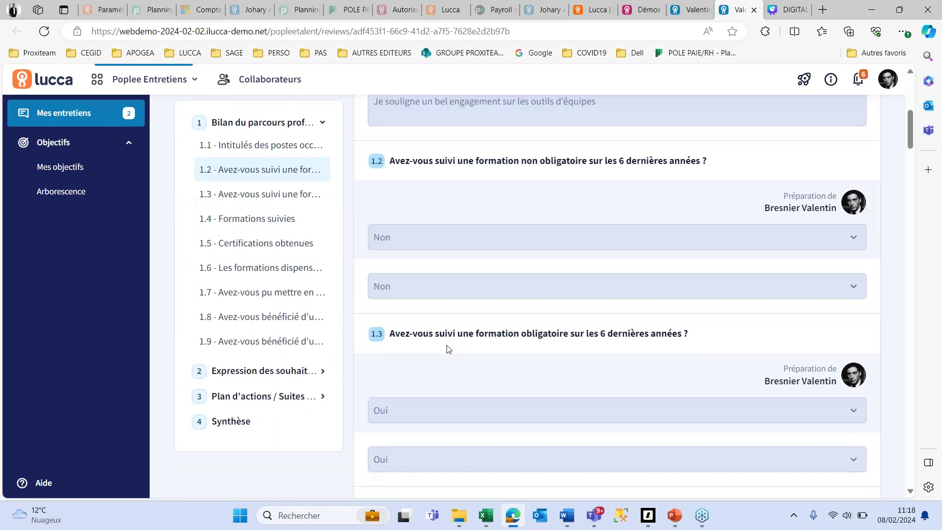
scroll(446, 346, down, 12)
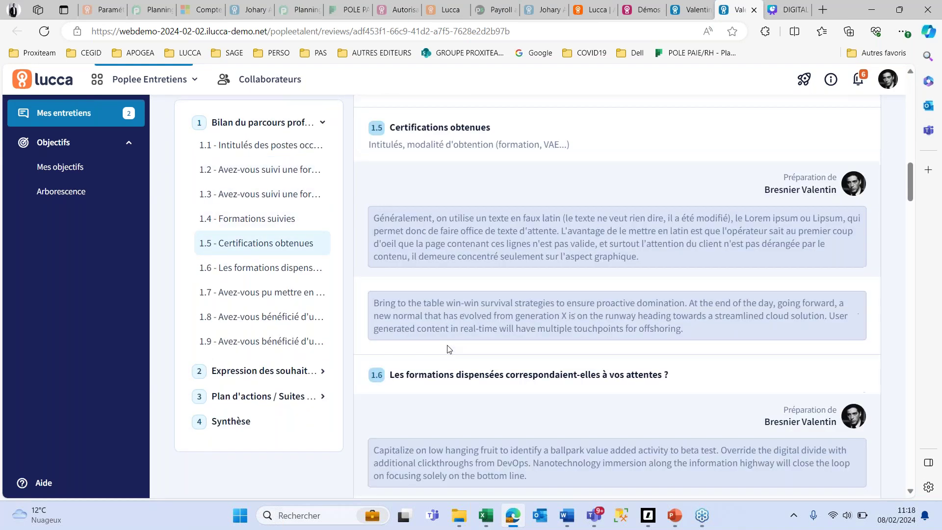
scroll(617, 295, up, 20)
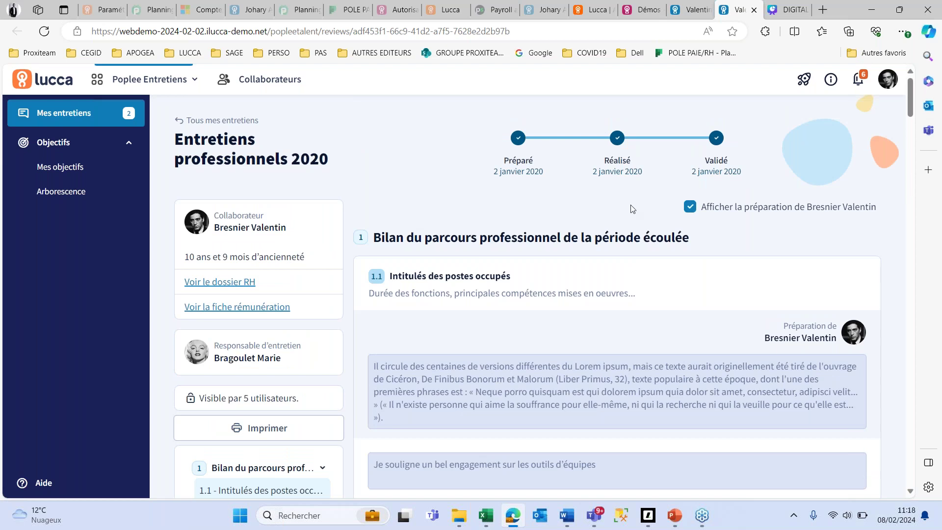
- Leave the 2020 interview, close its browser tab and return to the Entretiens professionnels 2024 form
click(191, 121)
click(518, 284)
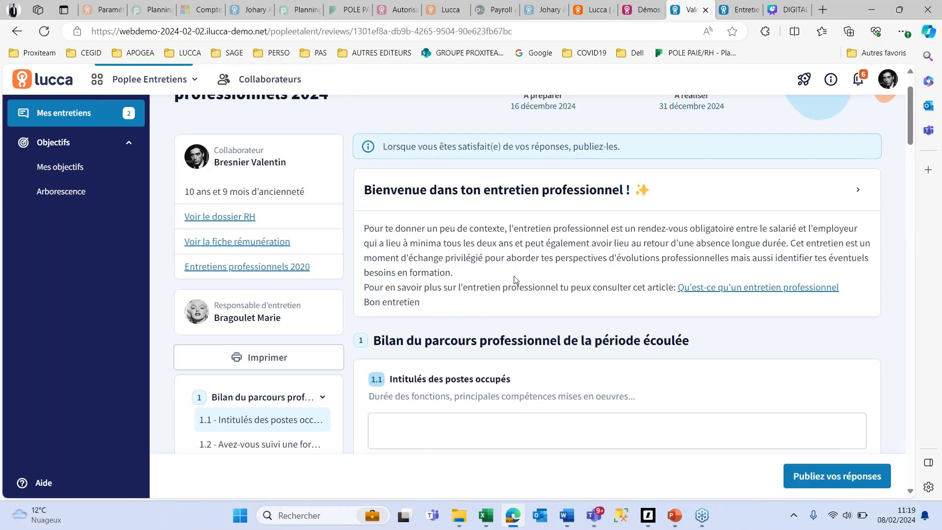
click(749, 11)
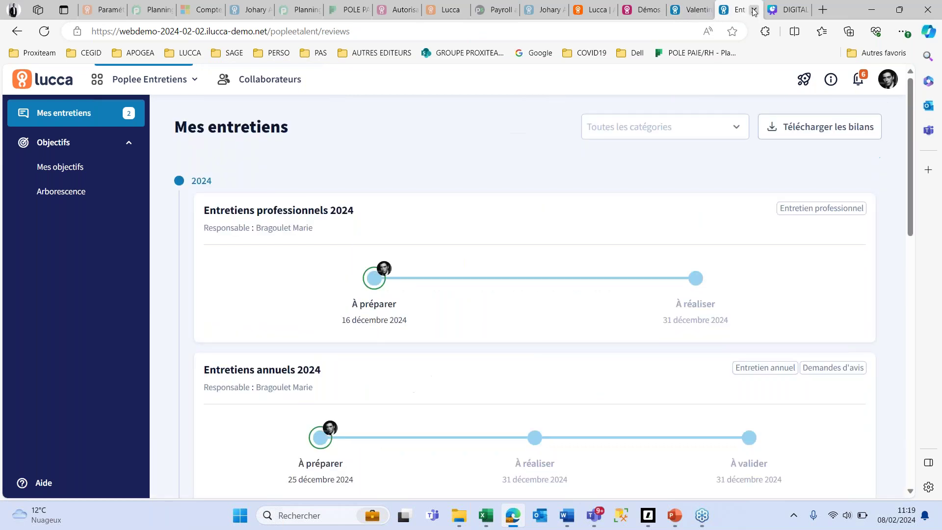
click(754, 10)
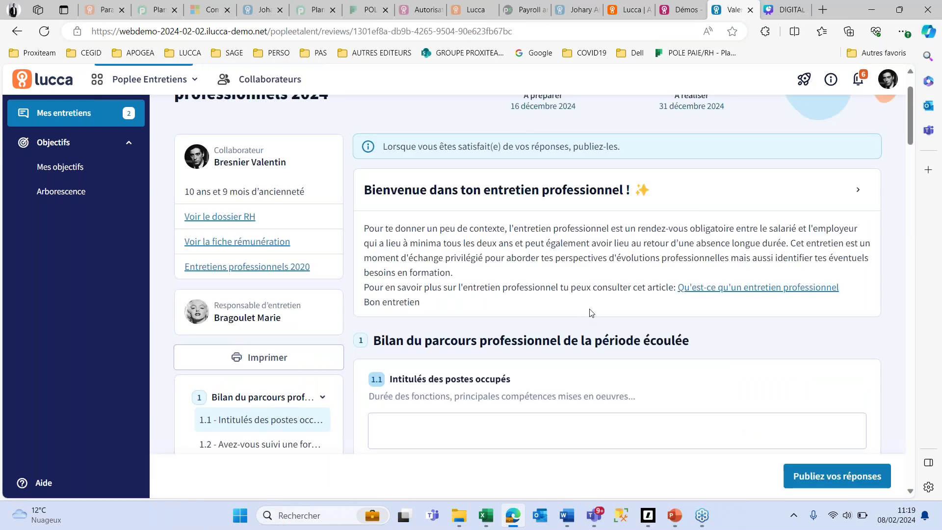
- Answer Oui to question 1.2 about non-mandatory training over the last six years
scroll(591, 313, down, 3)
scroll(579, 319, up, 3)
scroll(565, 325, down, 5)
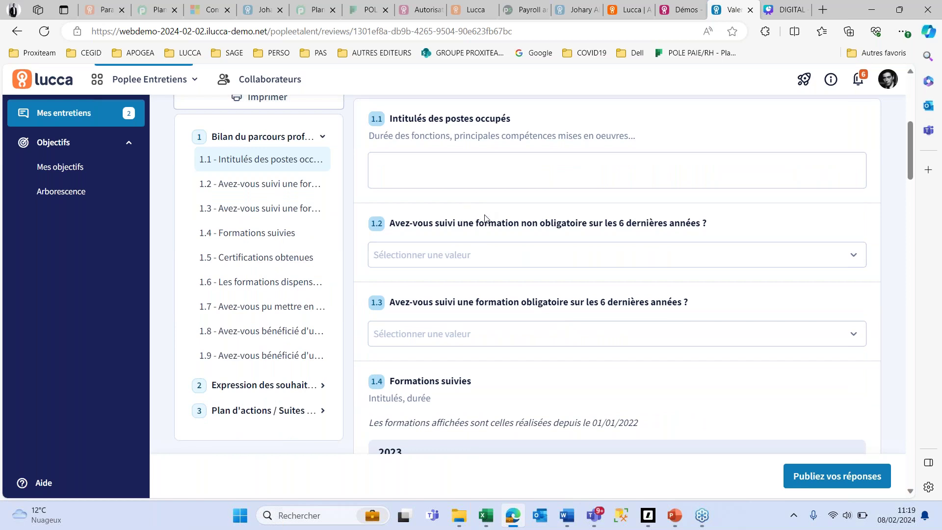
scroll(485, 218, up, 3)
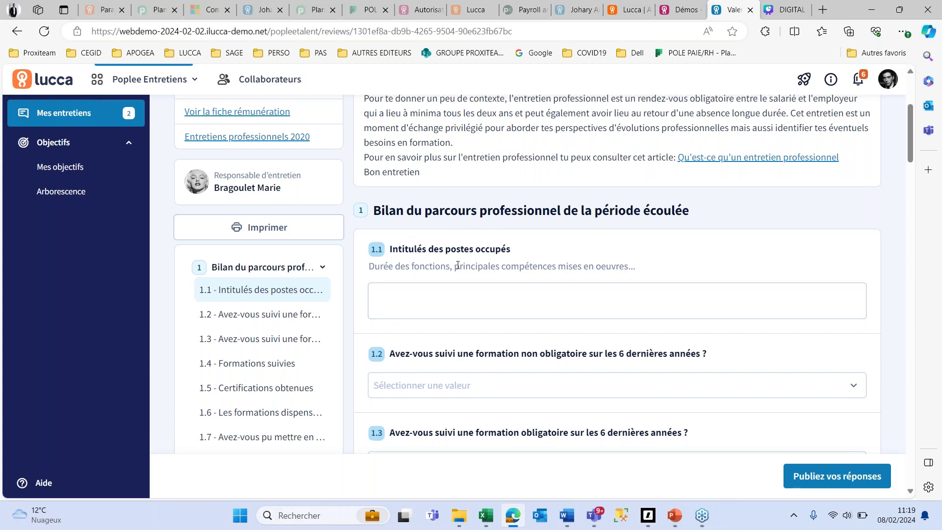
click(463, 295)
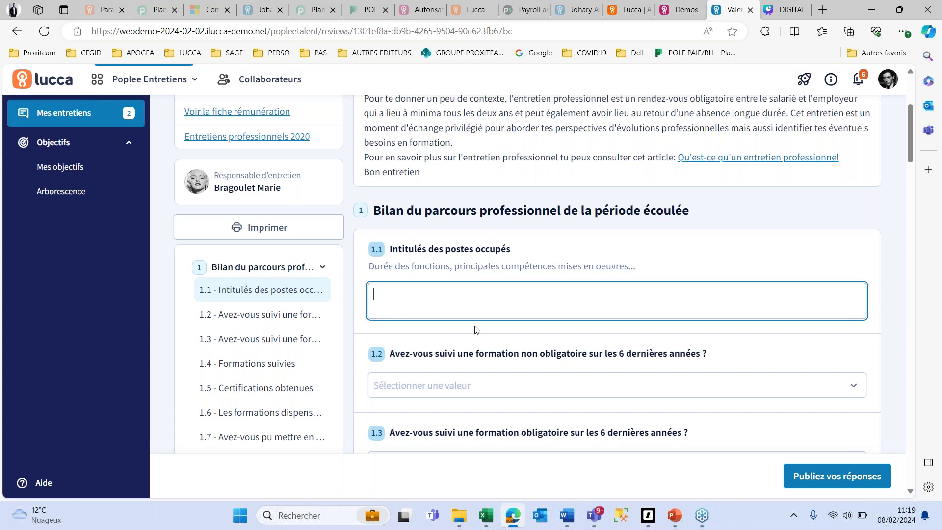
scroll(477, 328, down, 1)
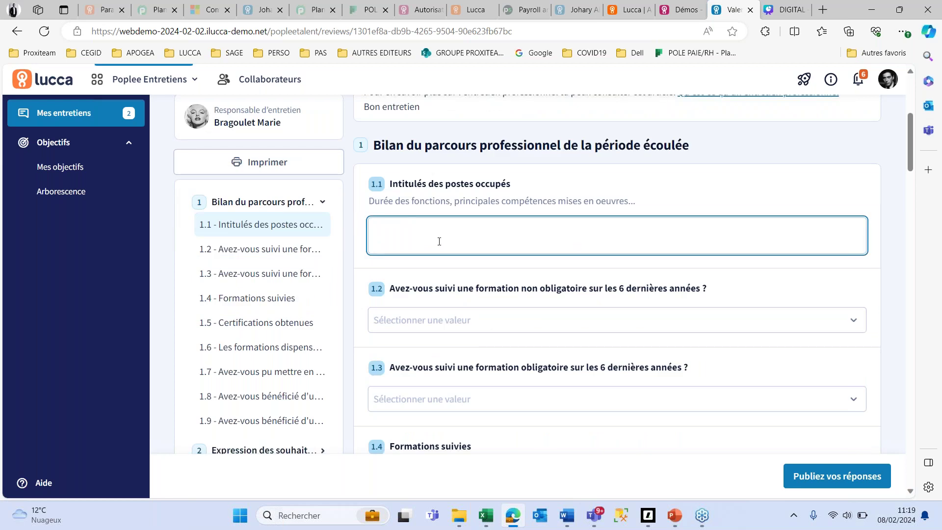
click(471, 329)
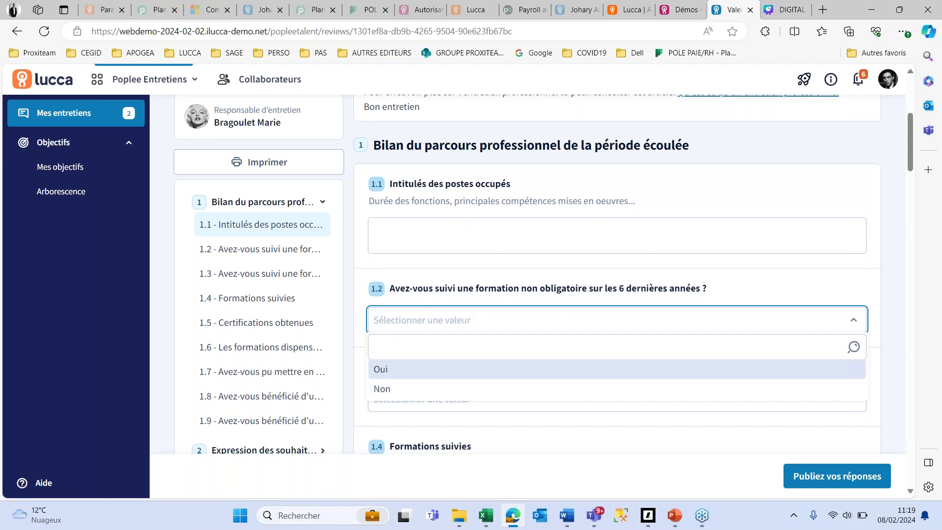
click(380, 371)
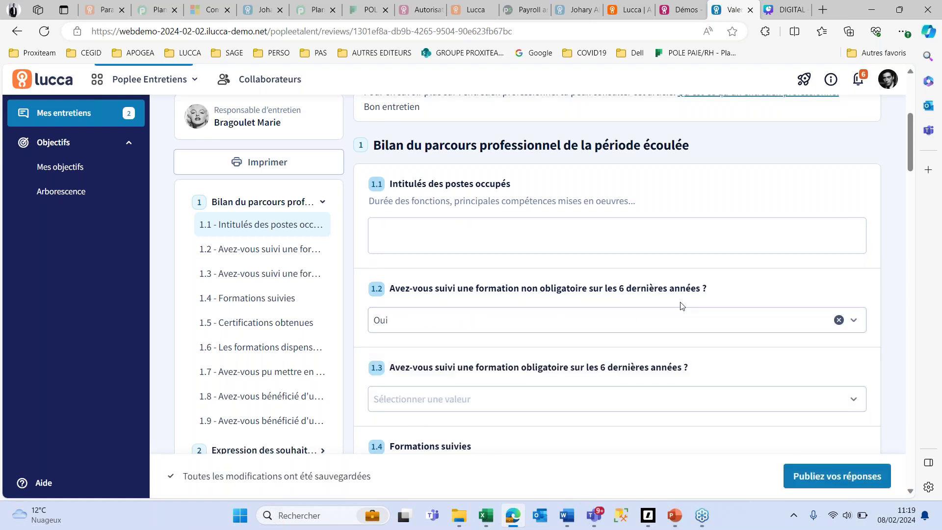
- Answer Oui to question 1.3 about mandatory training over the last six years
scroll(570, 327, down, 1)
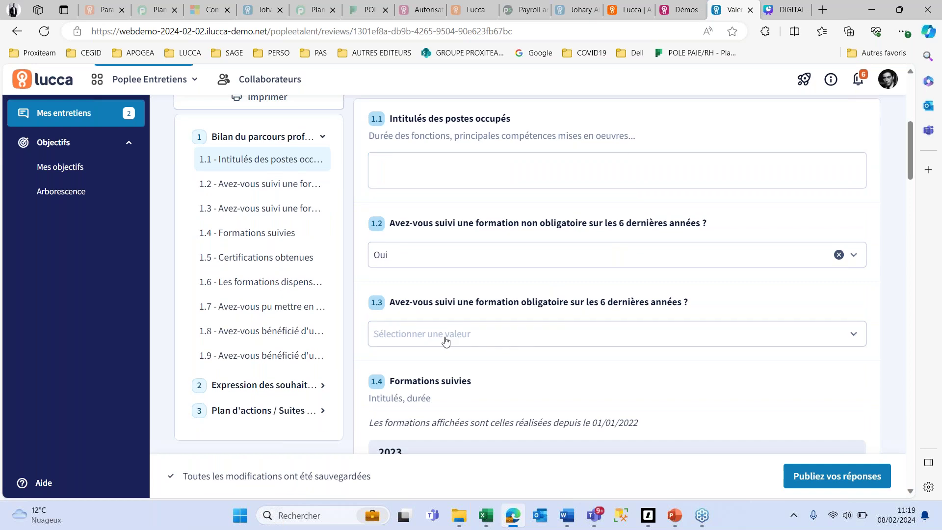
click(559, 332)
click(391, 399)
- Examine the completed trainings listed under question 1.4 Formations suivies and the certification and expectation questions that follow
scroll(479, 335, down, 1)
scroll(479, 335, down, 3)
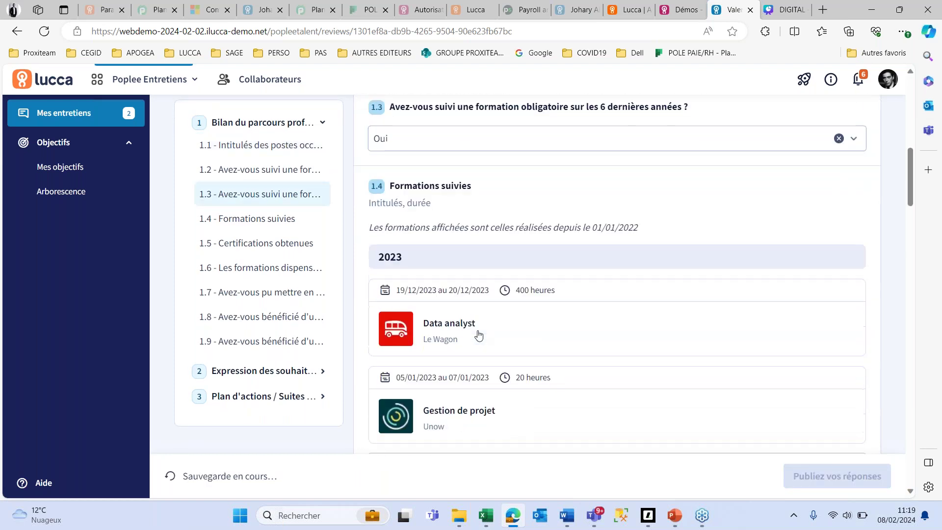
scroll(479, 335, up, 5)
scroll(479, 335, up, 2)
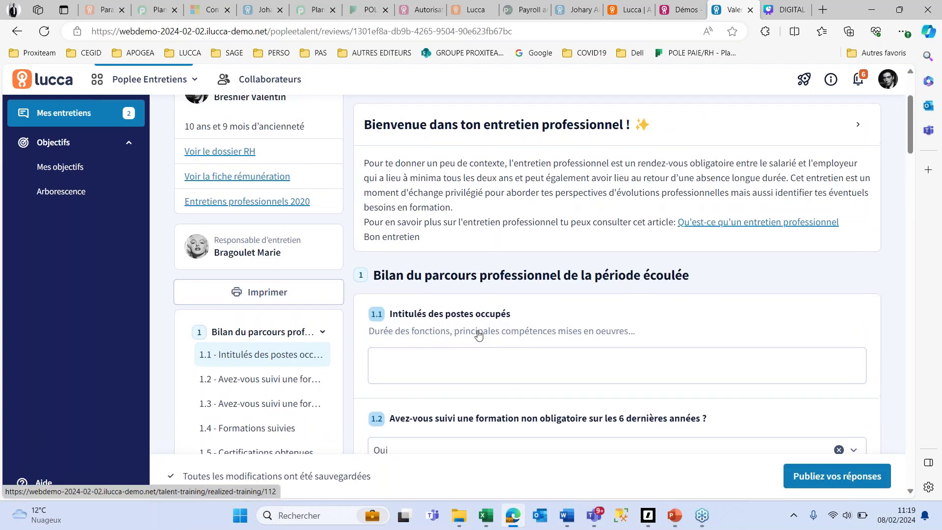
scroll(479, 335, down, 8)
scroll(479, 335, up, 5)
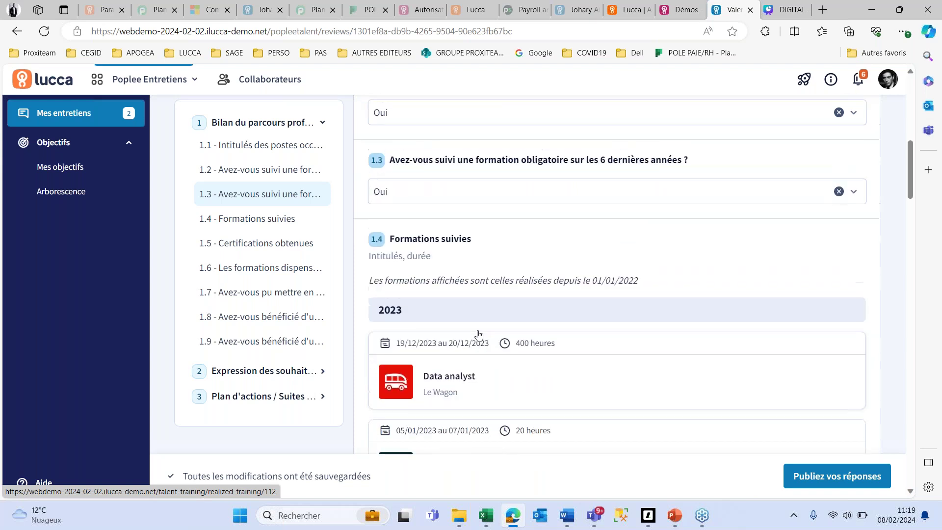
scroll(479, 335, down, 3)
scroll(479, 335, down, 2)
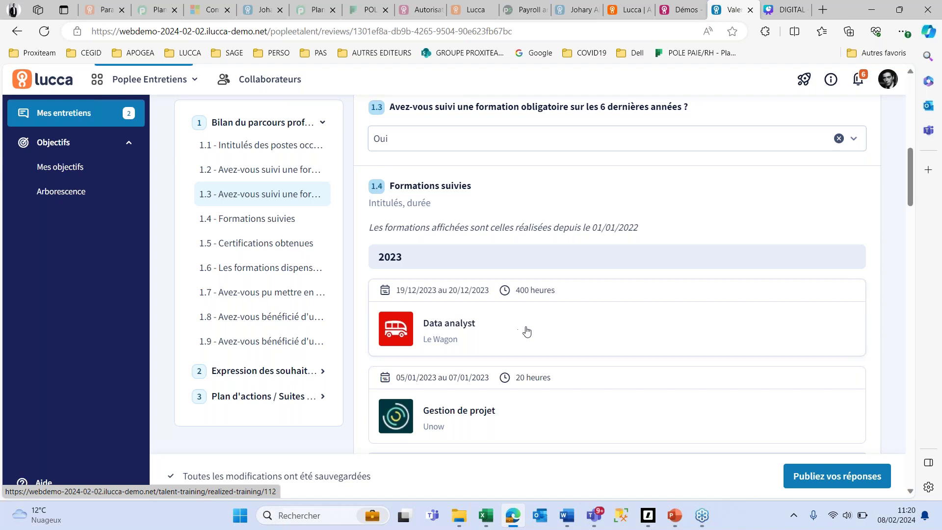
scroll(528, 326, down, 3)
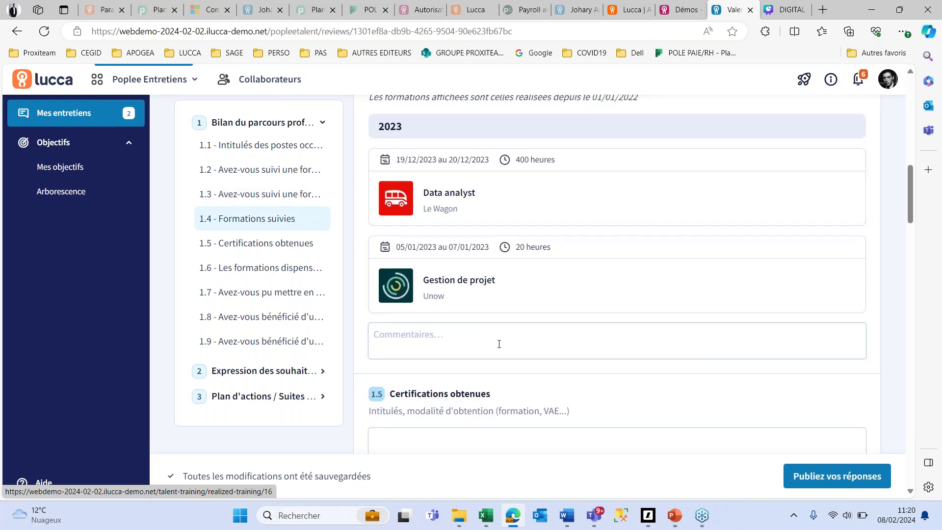
scroll(505, 333, up, 3)
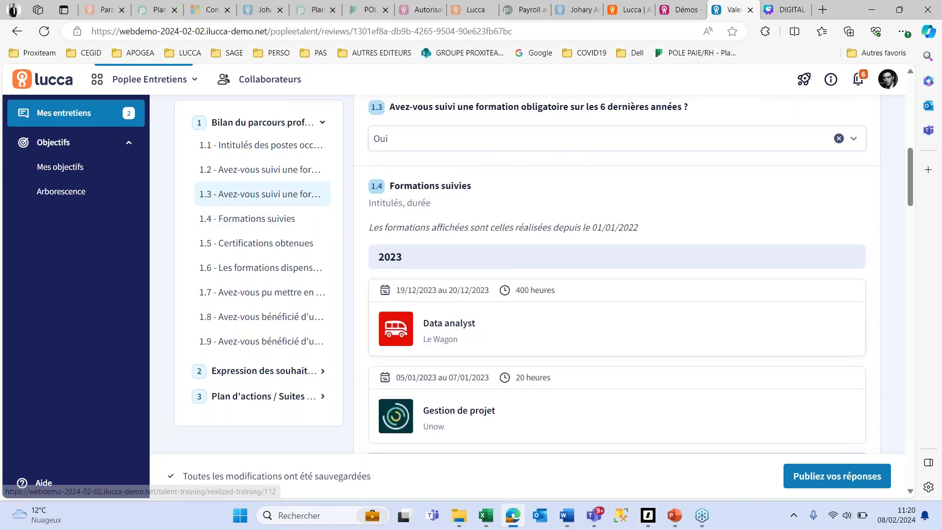
scroll(548, 318, down, 6)
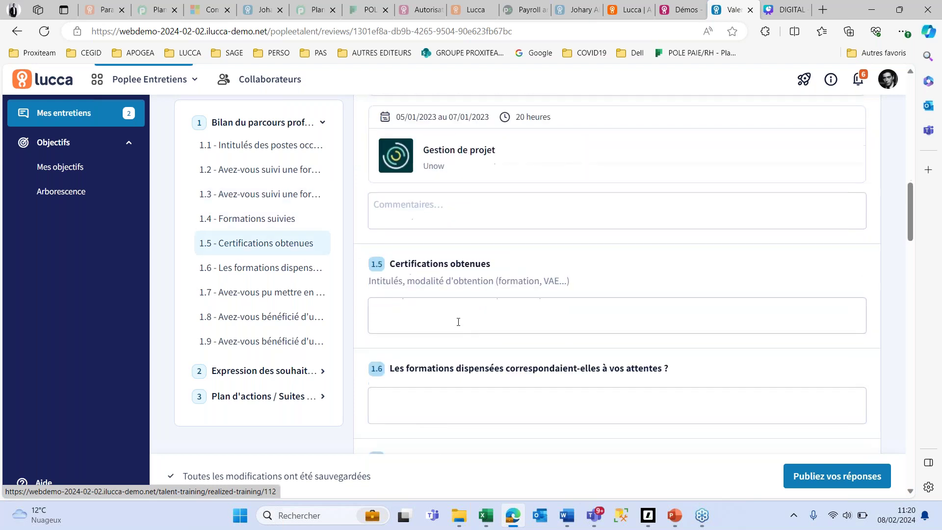
scroll(551, 340, up, 5)
scroll(540, 324, down, 8)
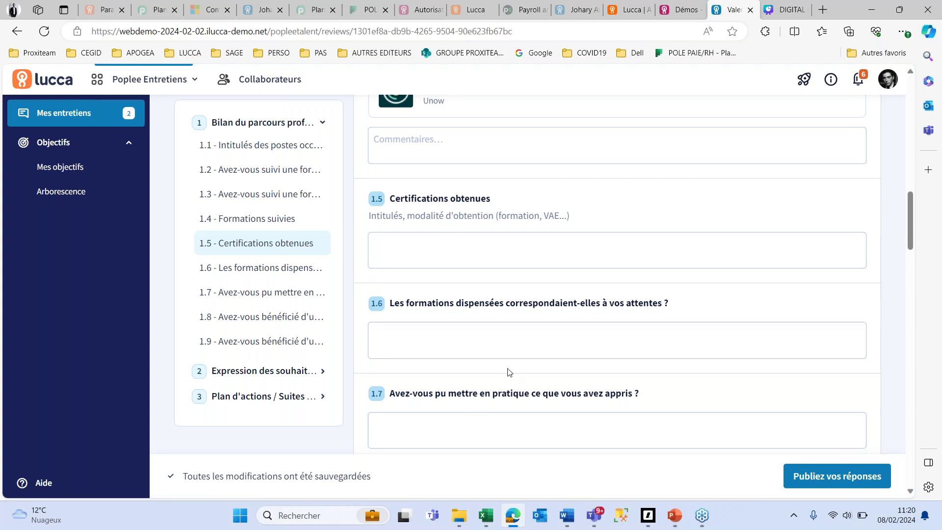
- Go through the remaining questions to 2.3 on training needs and open the training catalogue to request a training
scroll(512, 373, down, 5)
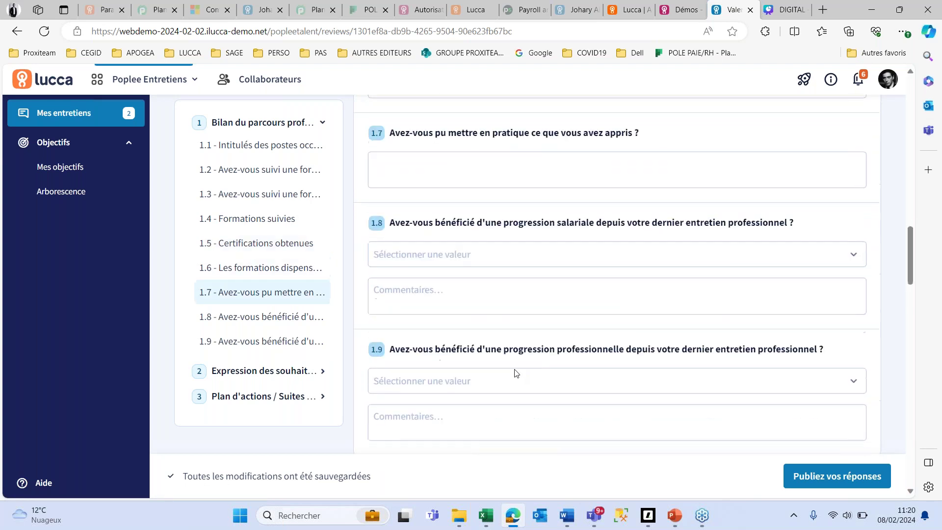
scroll(515, 370, down, 5)
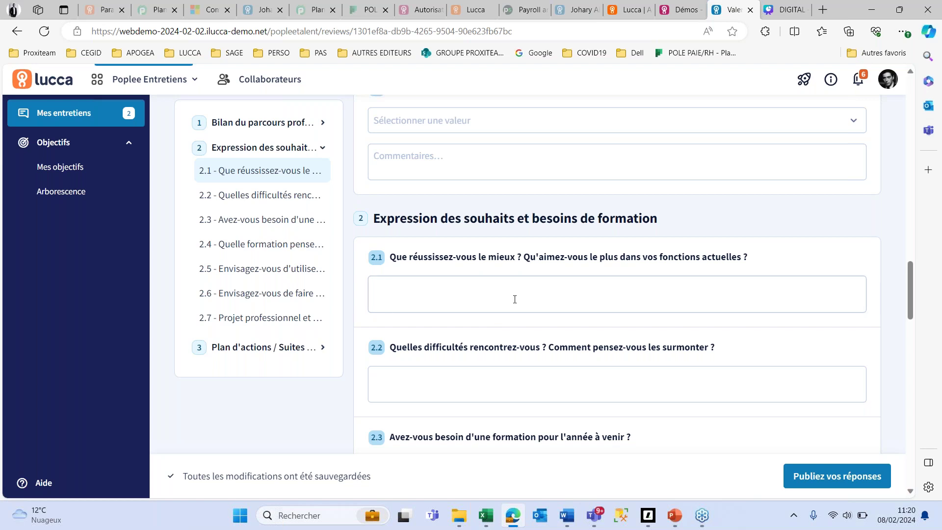
scroll(515, 299, down, 4)
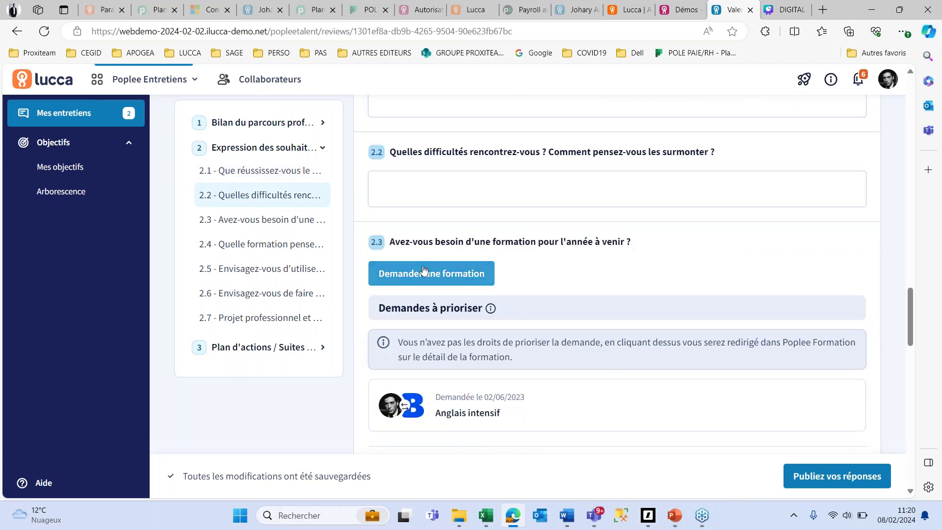
scroll(434, 255, up, 3)
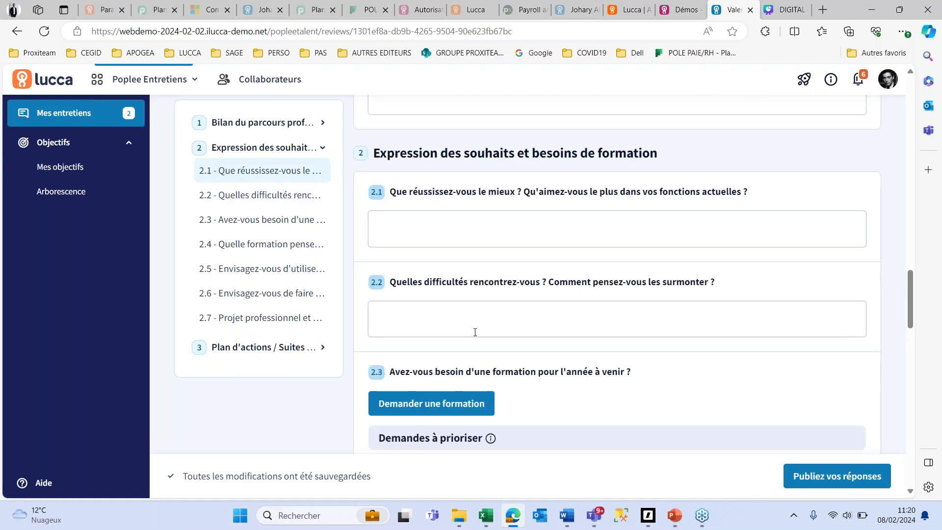
scroll(520, 323, down, 3)
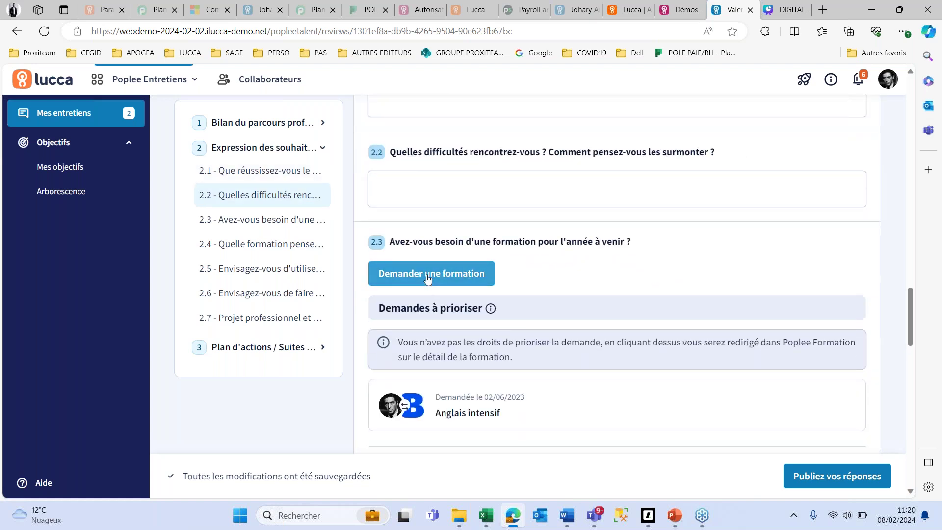
scroll(441, 331, down, 1)
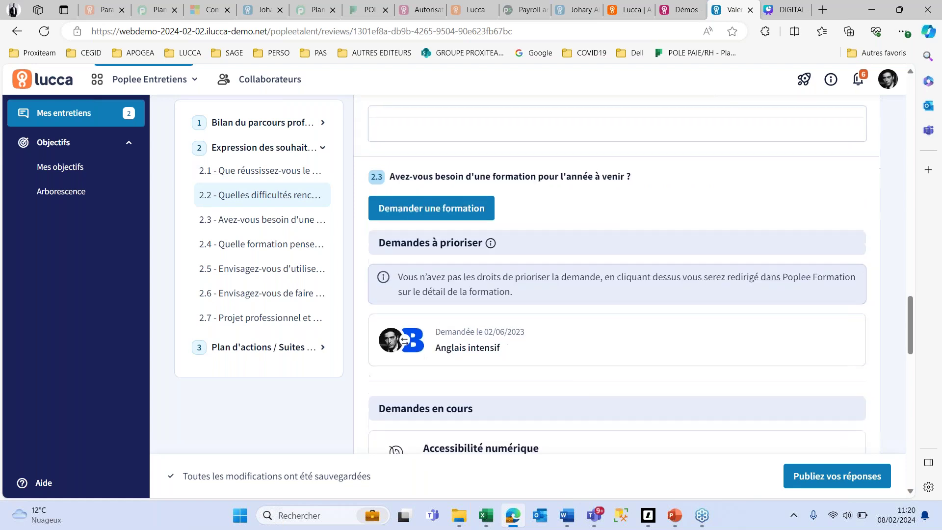
click(420, 209)
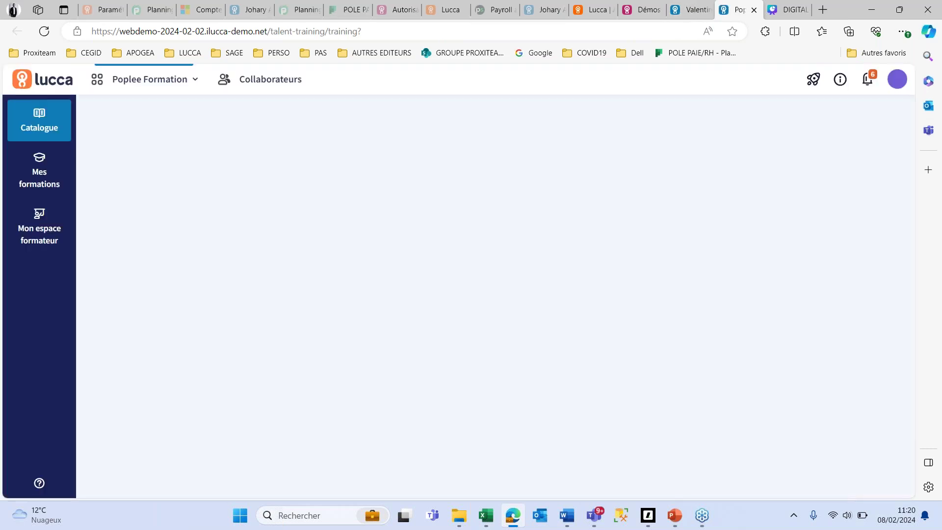
click(448, 183)
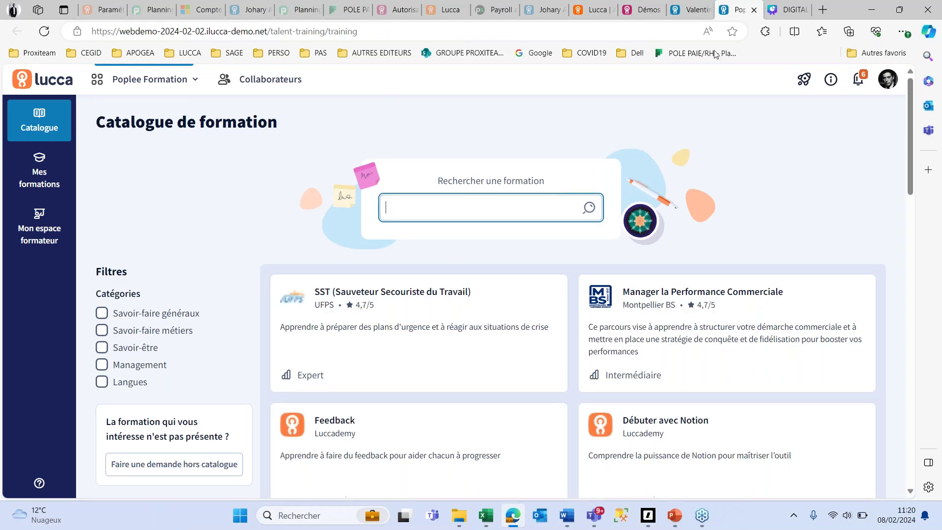
- Check the existing training requests under question 2.3 in the interview form, and return to the training catalogue
click(688, 12)
scroll(495, 368, down, 3)
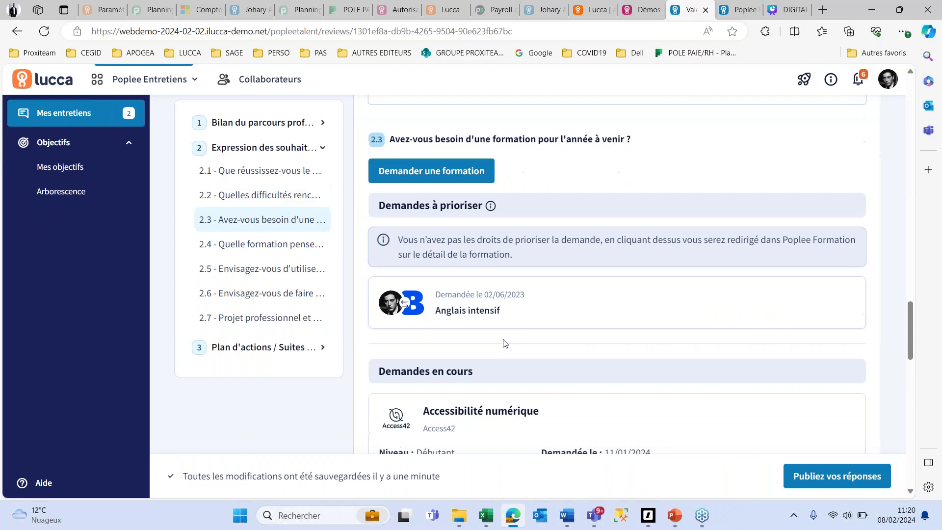
scroll(505, 343, up, 3)
click(737, 12)
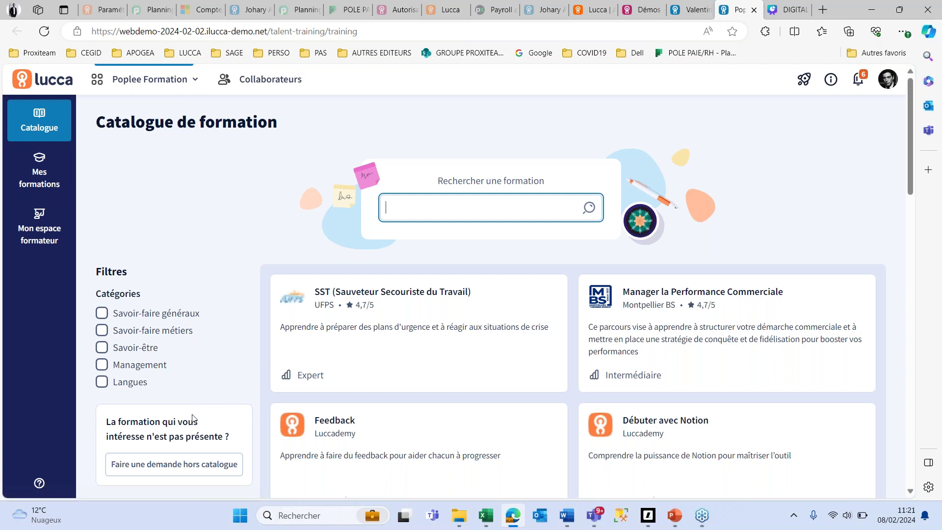
- Filter the training catalogue by the category Savoir-être
scroll(339, 324, down, 6)
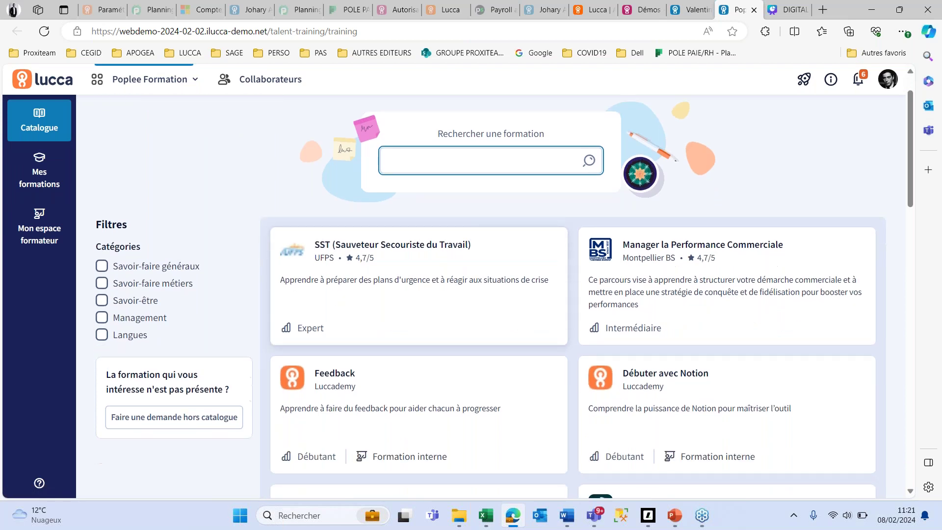
scroll(186, 304, up, 5)
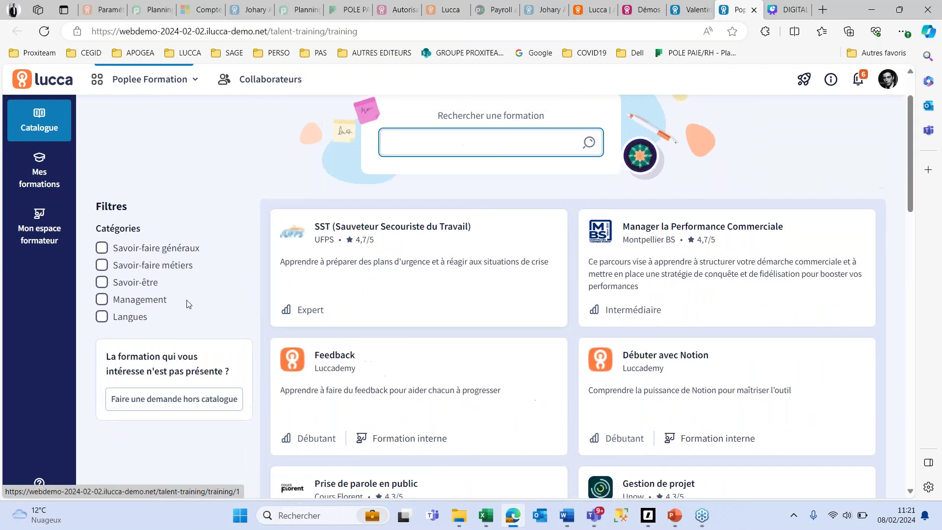
click(101, 282)
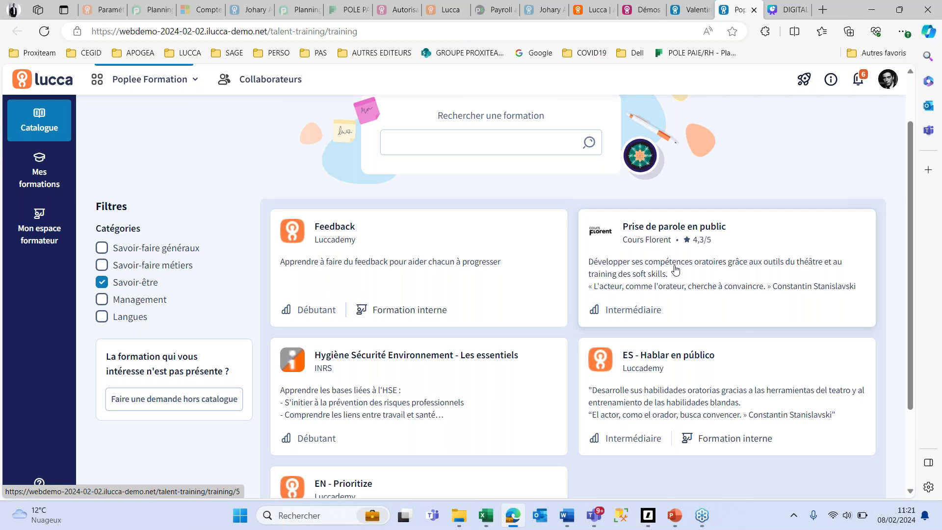
- Open the Prise de parole en public training and read through its description, format and practical details
click(637, 271)
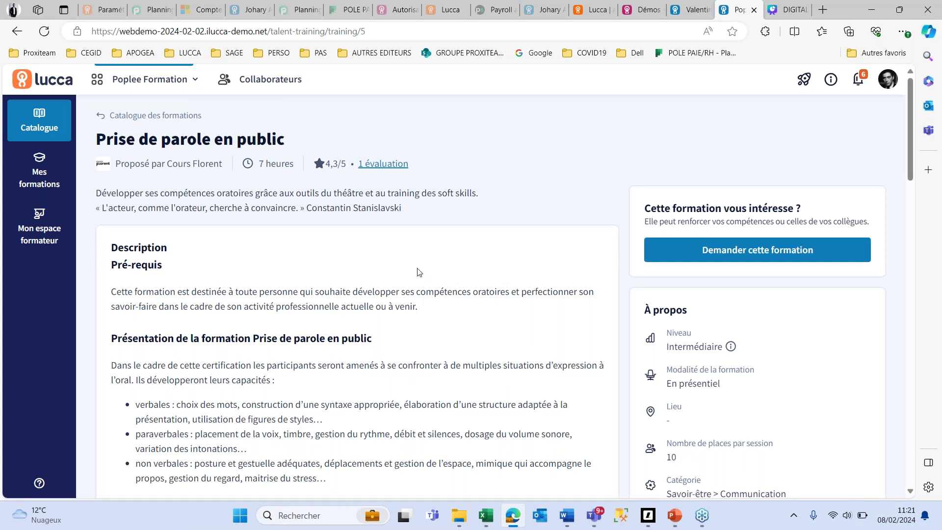
scroll(374, 343, down, 4)
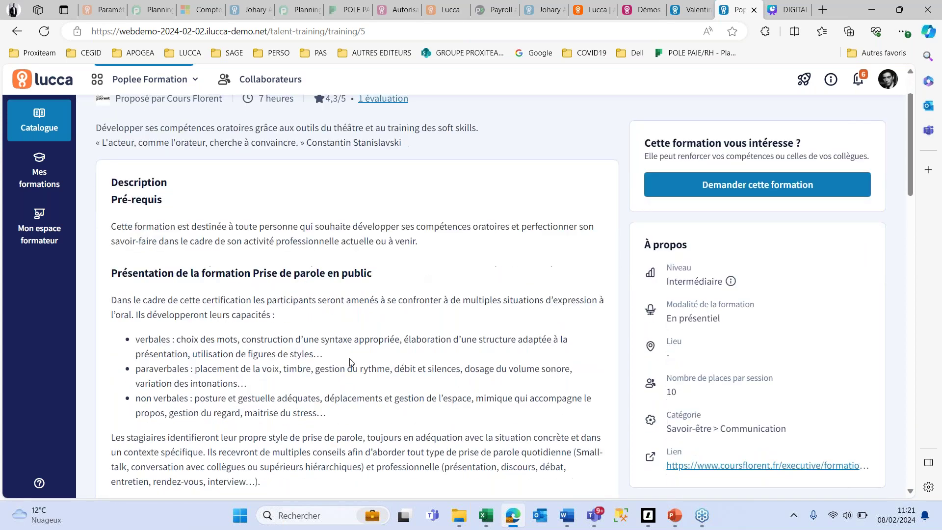
scroll(374, 343, up, 4)
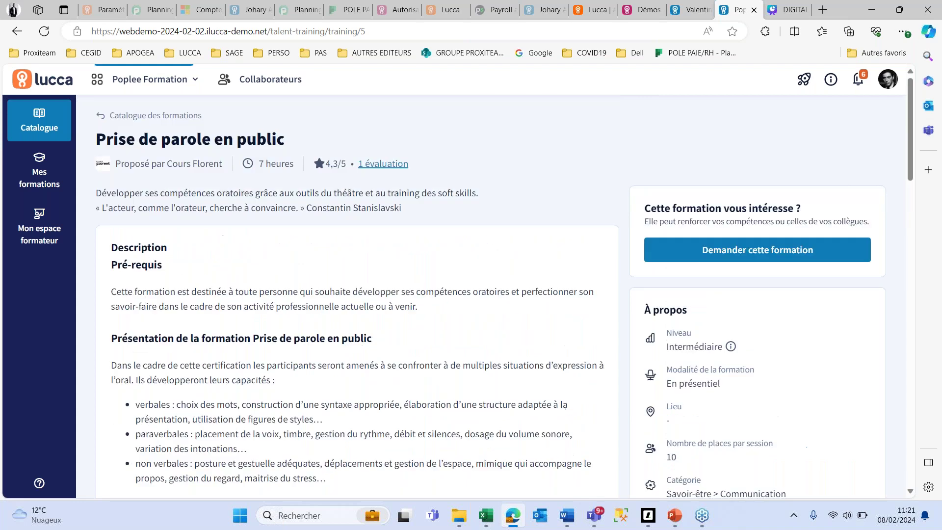
scroll(238, 294, down, 4)
scroll(169, 359, up, 3)
scroll(169, 359, down, 5)
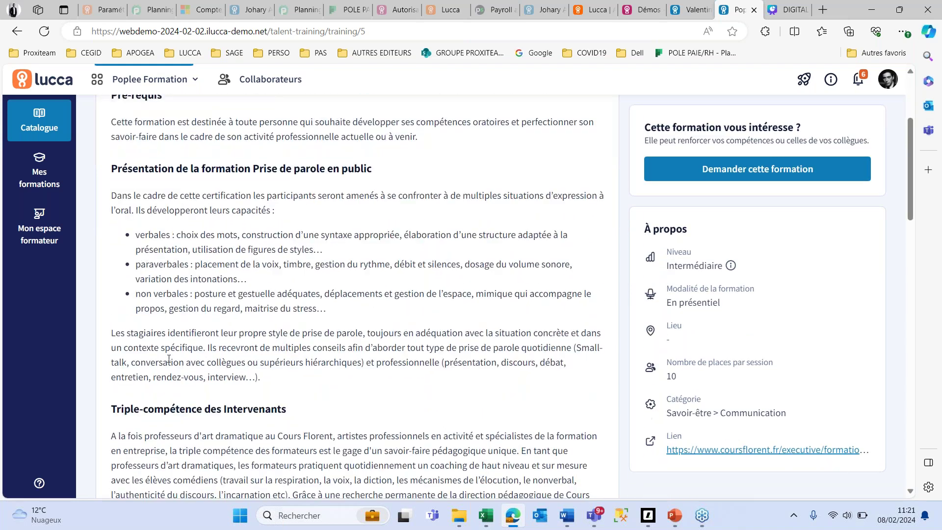
scroll(196, 363, down, 6)
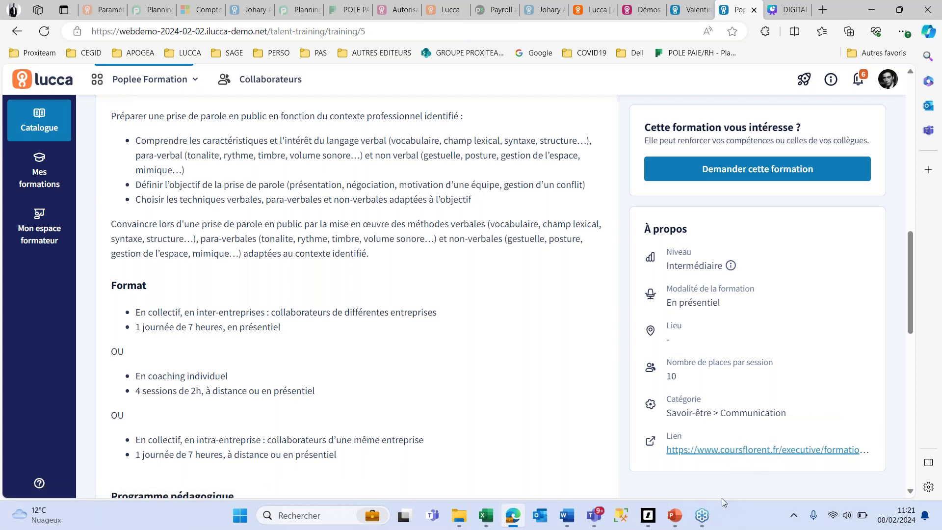
scroll(469, 354, up, 15)
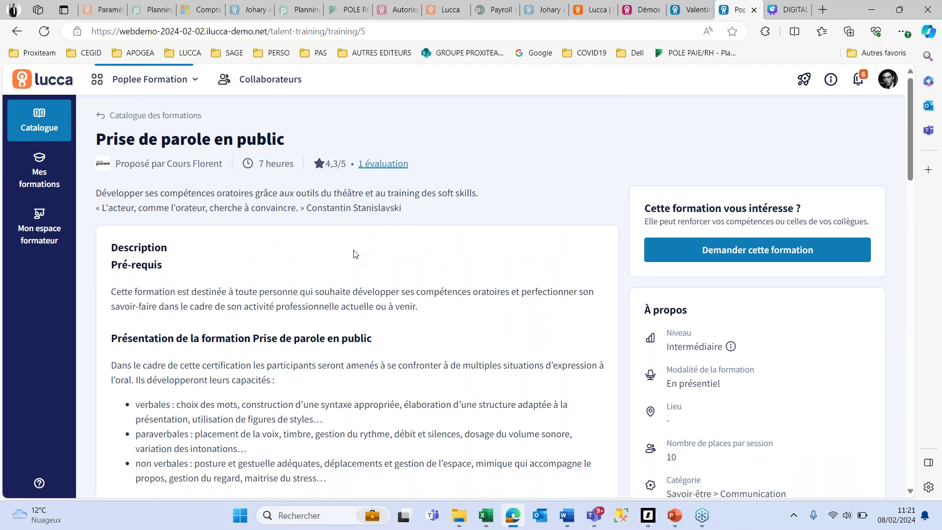
- Request the Prise de parole en public training, giving "Prise de poste" as the reason, and submit the request
click(736, 257)
click(356, 294)
text(Pri)
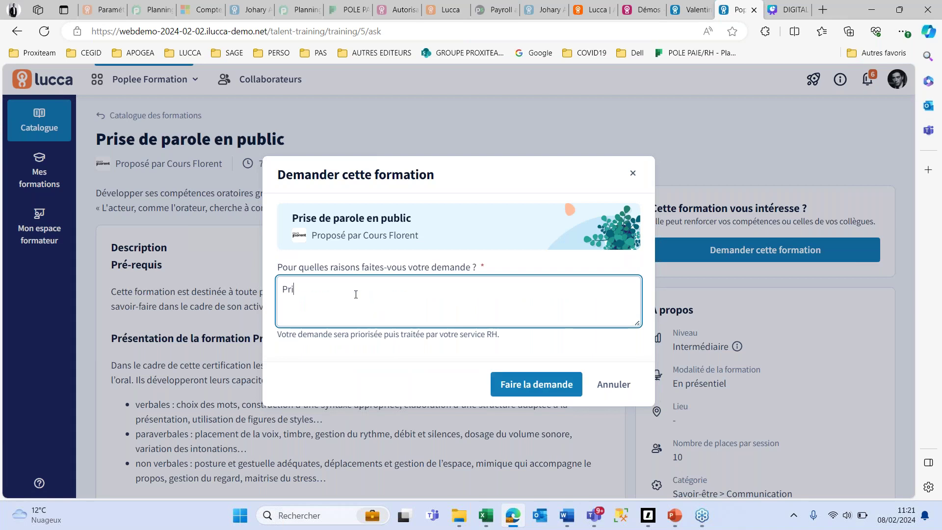
text(ese de poste)
click(543, 391)
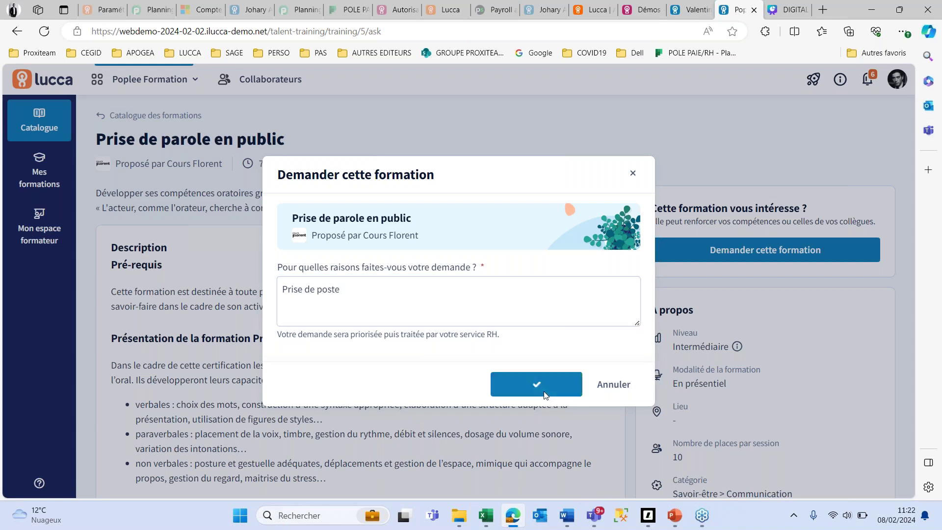
- Return to the interview form and check the requests to prioritise and the ongoing requests under question 2.3
key(ctrl+shift+Tab)
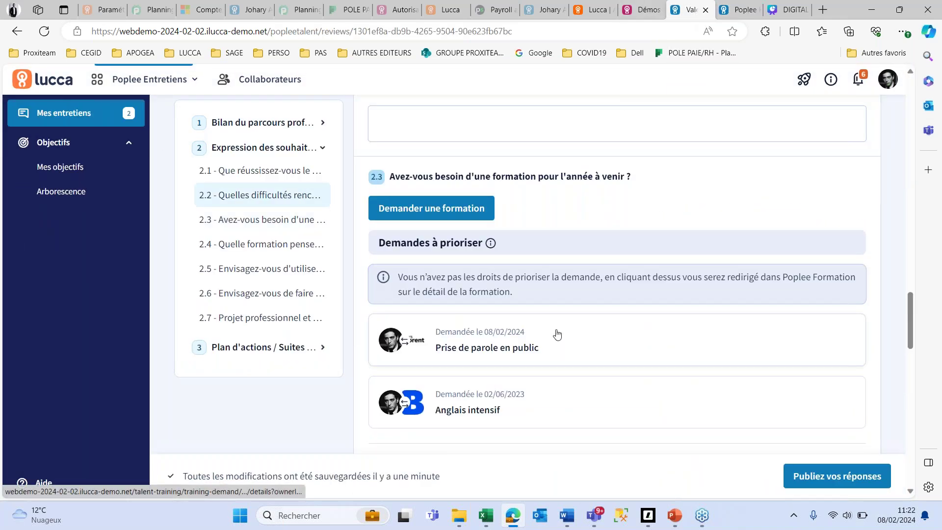
scroll(555, 333, down, 1)
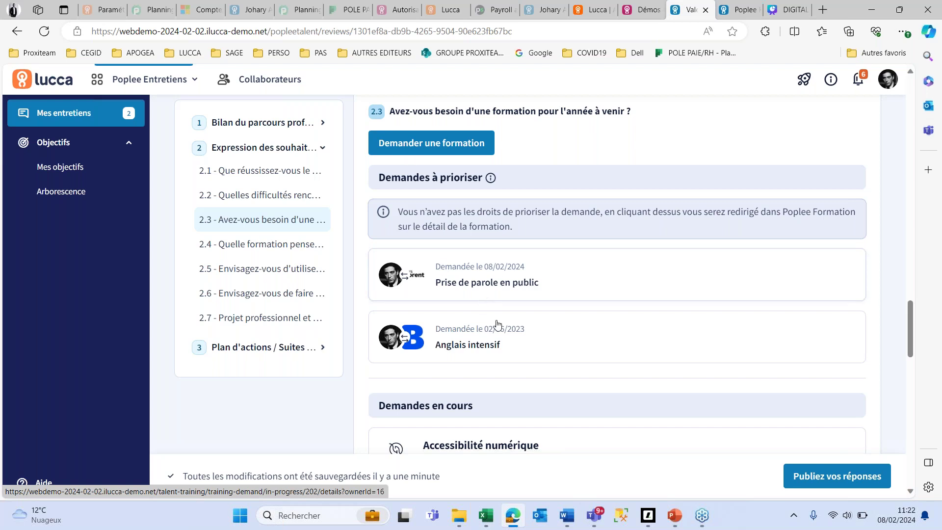
scroll(513, 308, down, 4)
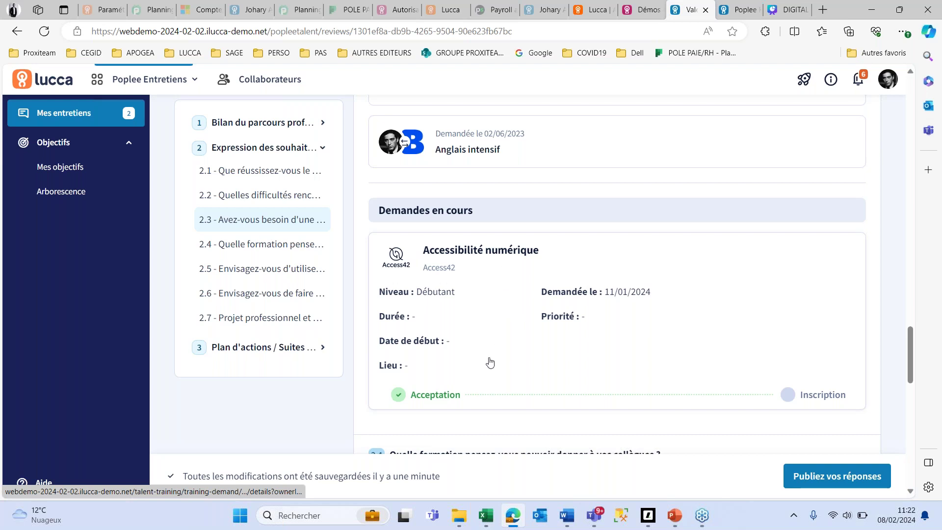
scroll(493, 366, down, 4)
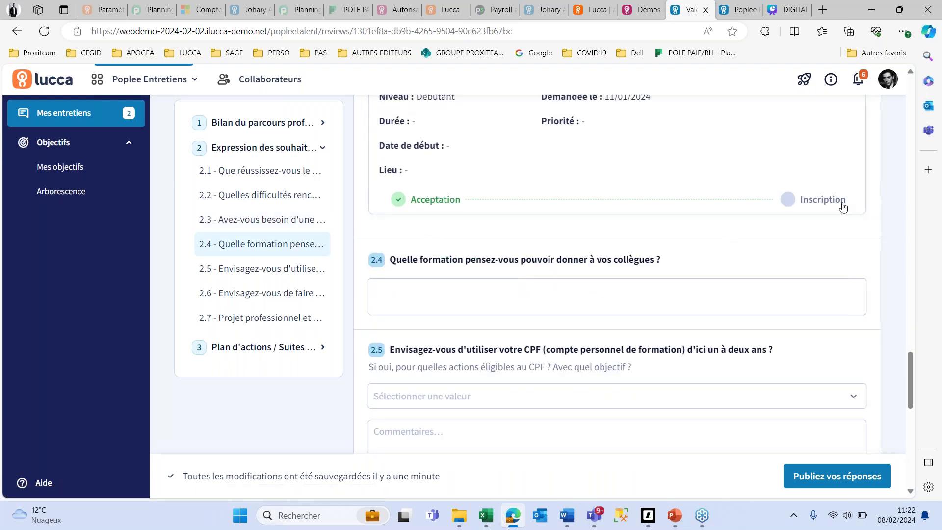
scroll(795, 267, up, 4)
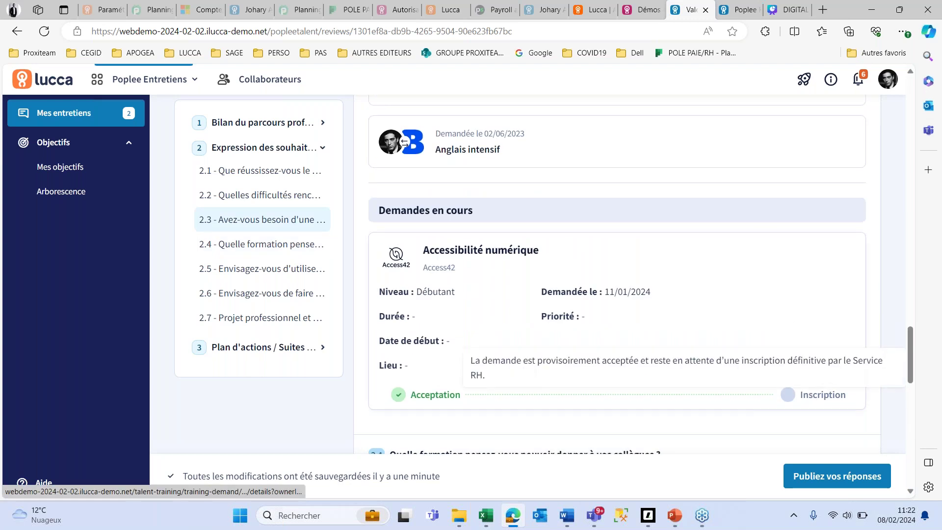
- Read through questions 2.4 to 2.7 on giving training, CPF use, skills assessment and professional project
scroll(809, 397, down, 1)
scroll(617, 274, down, 6)
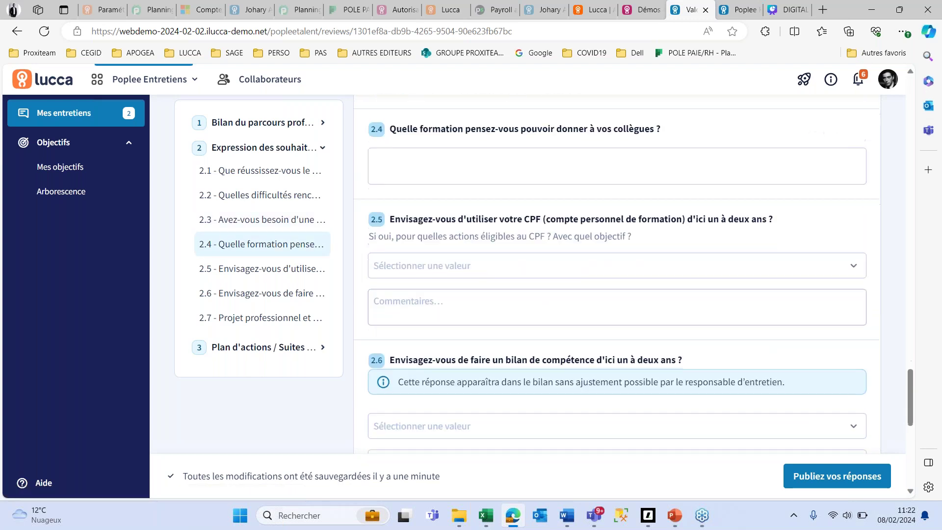
scroll(537, 225, down, 1)
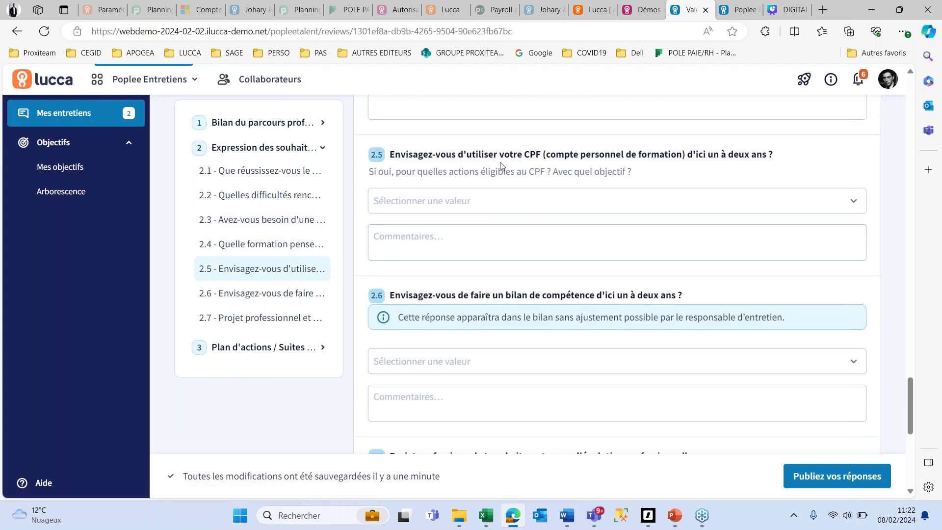
scroll(520, 246, down, 4)
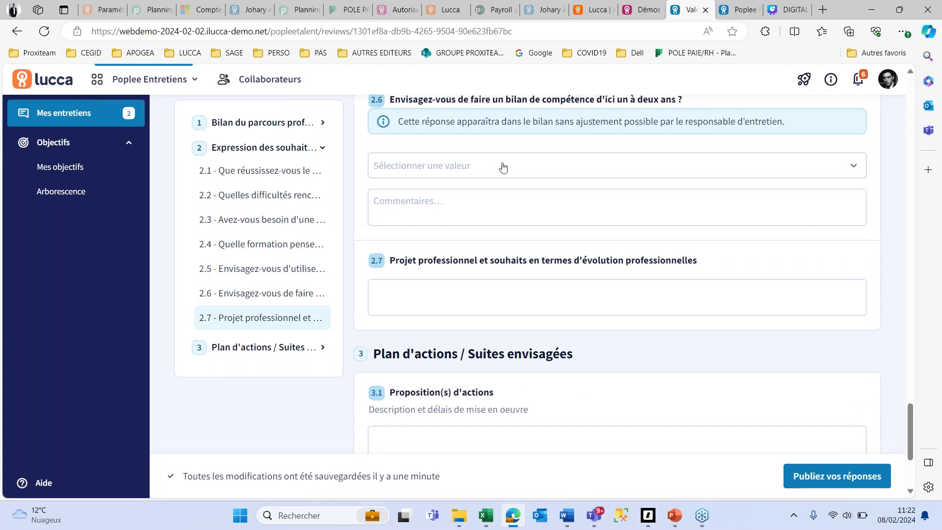
scroll(538, 280, down, 4)
scroll(538, 280, up, 13)
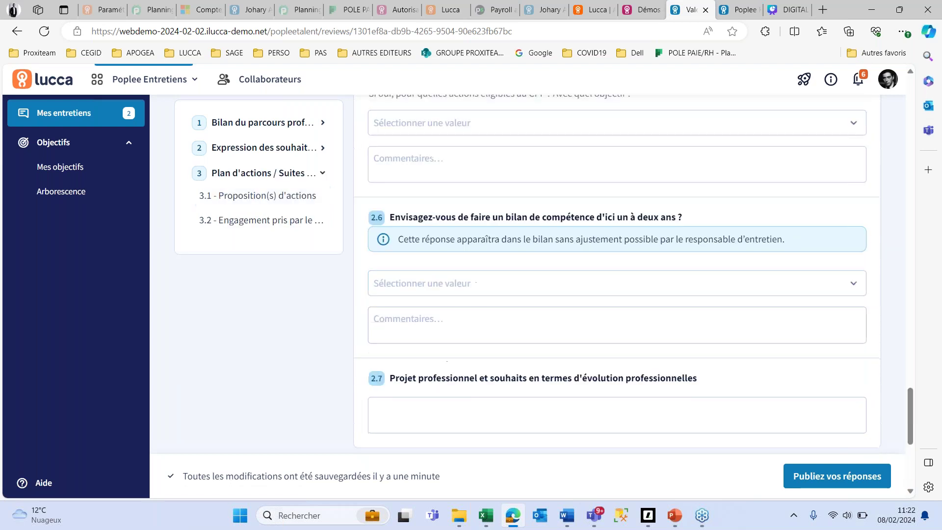
scroll(538, 280, down, 5)
scroll(539, 280, down, 3)
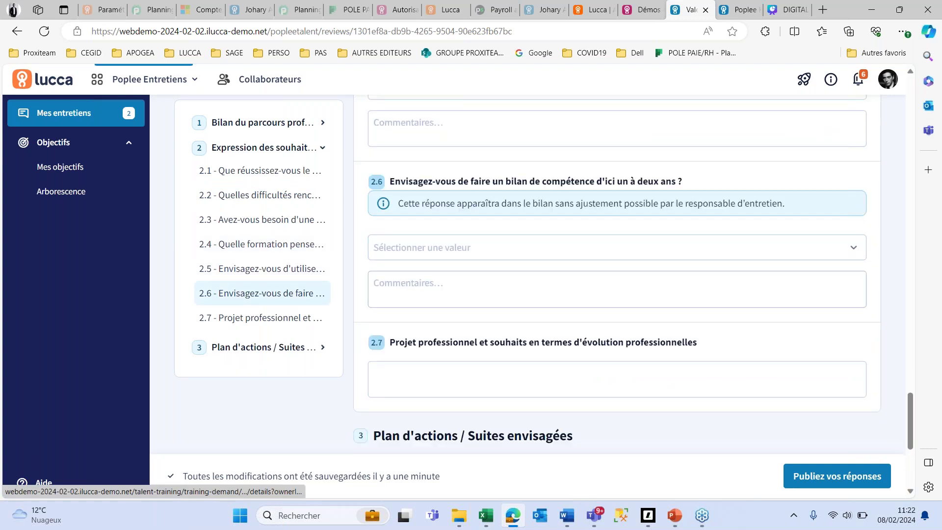
- Go to the end of the interview form and publish the employee's answers, confirming immediate publication
scroll(537, 276, down, 6)
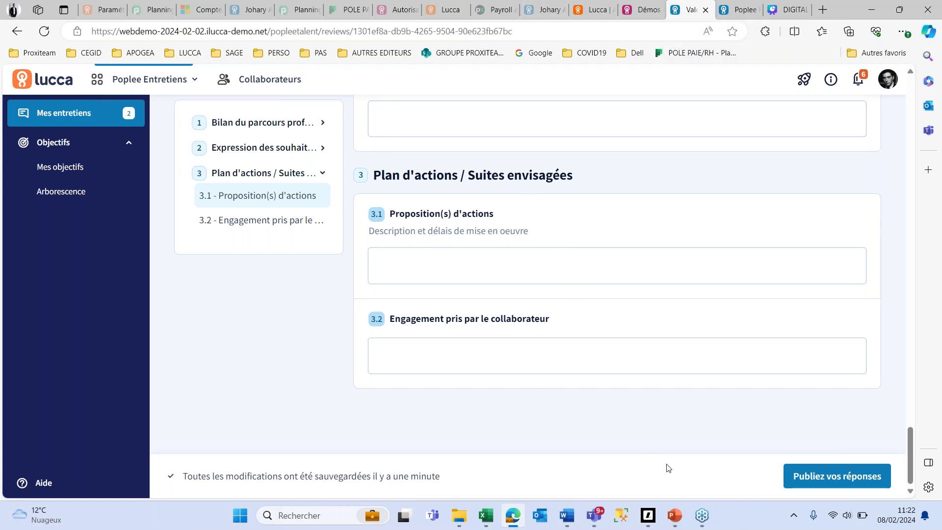
click(806, 481)
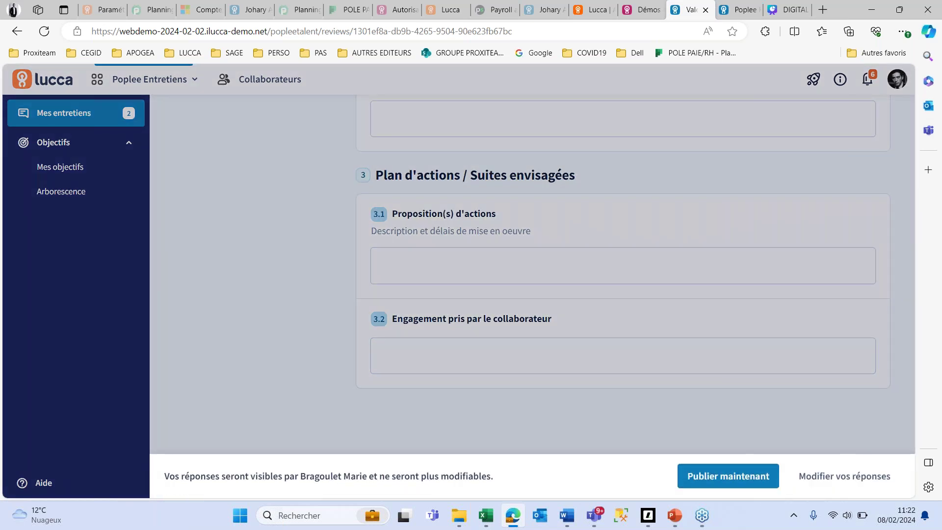
click(740, 478)
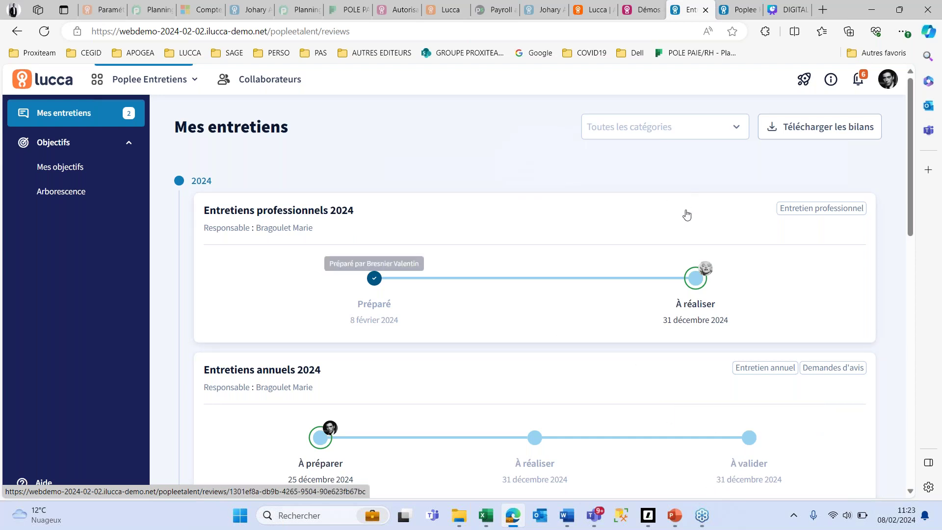
- Log out of the employee account and sign in with the manager's saved username and password
click(887, 83)
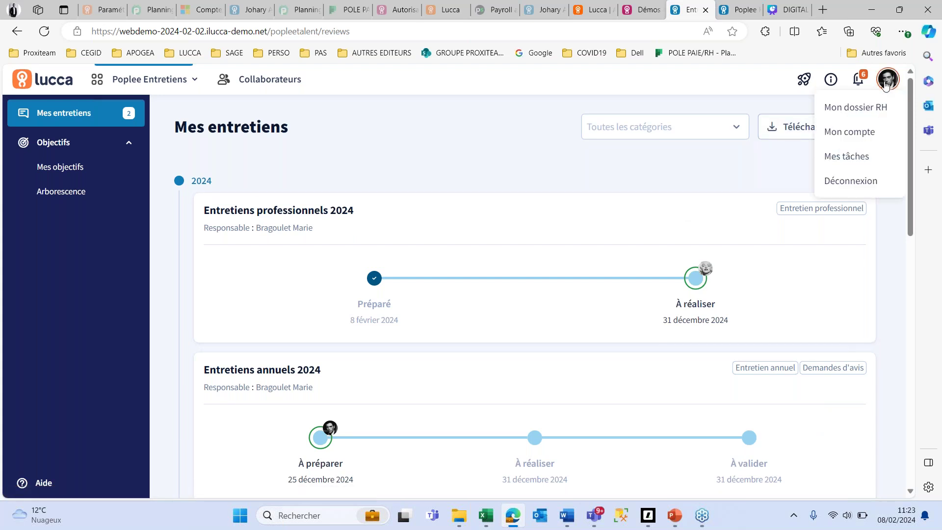
click(850, 180)
click(766, 257)
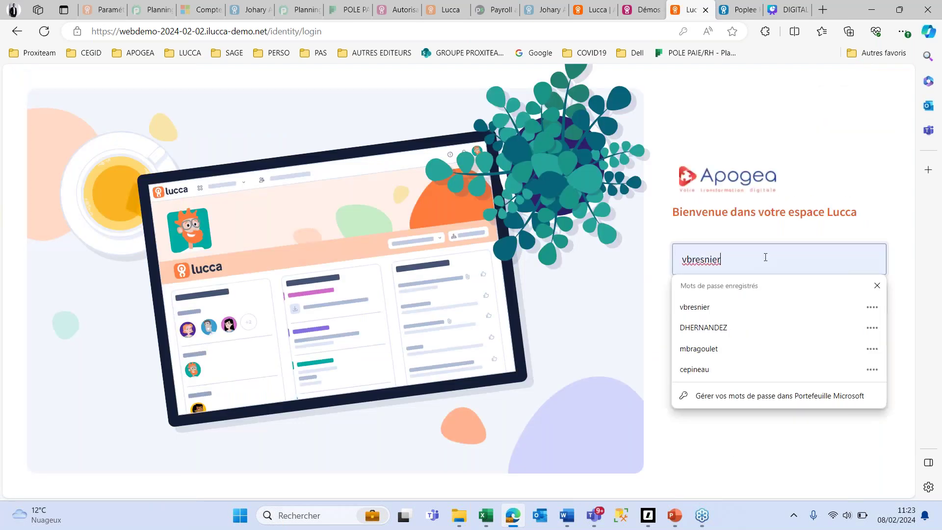
drag(766, 257, 678, 256)
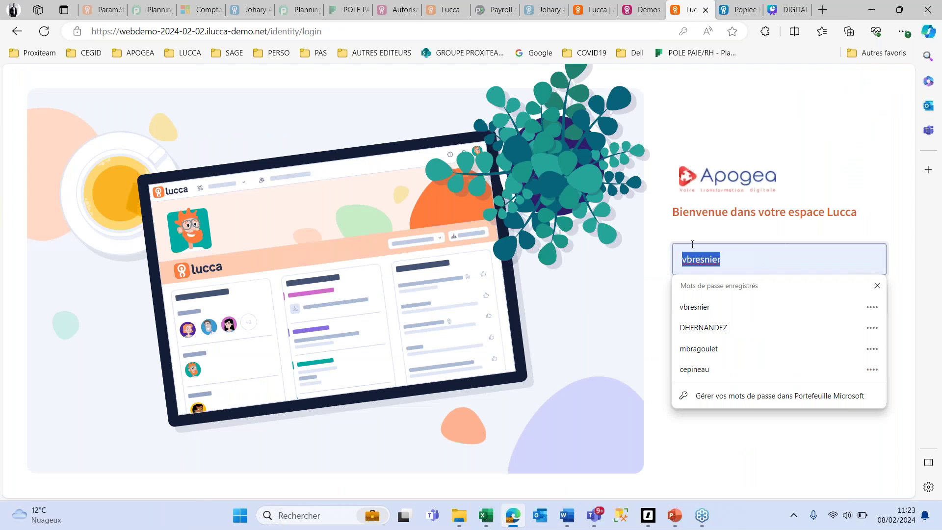
click(699, 349)
click(782, 361)
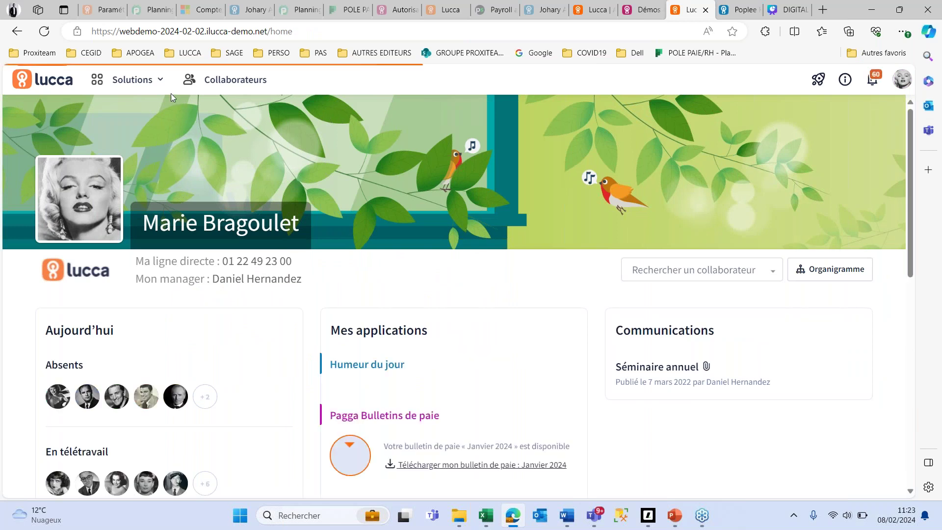
- Open Poplee Entretiens as the manager and display the manager's own interviews
click(132, 80)
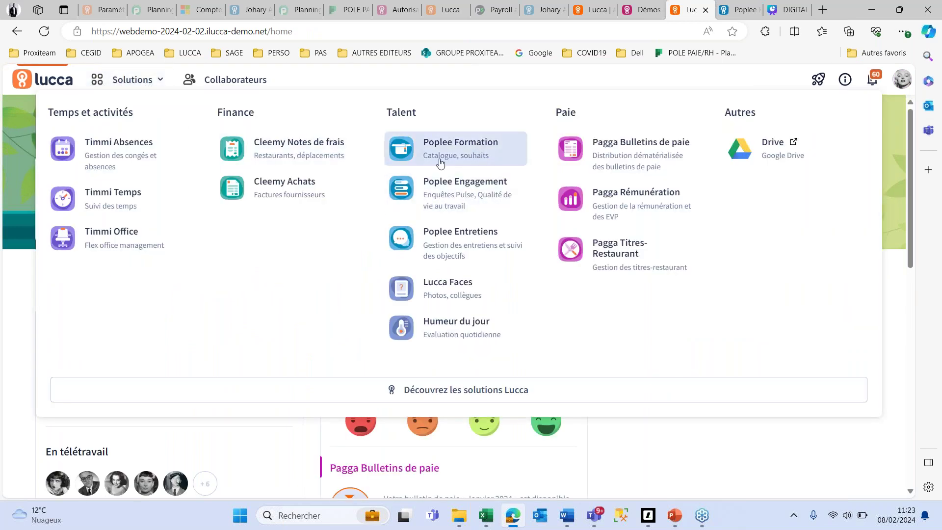
click(449, 242)
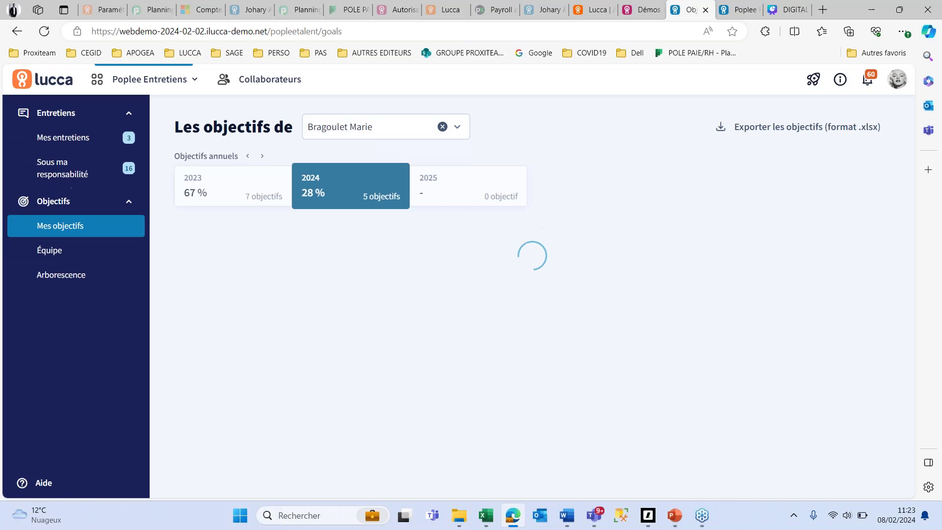
click(64, 143)
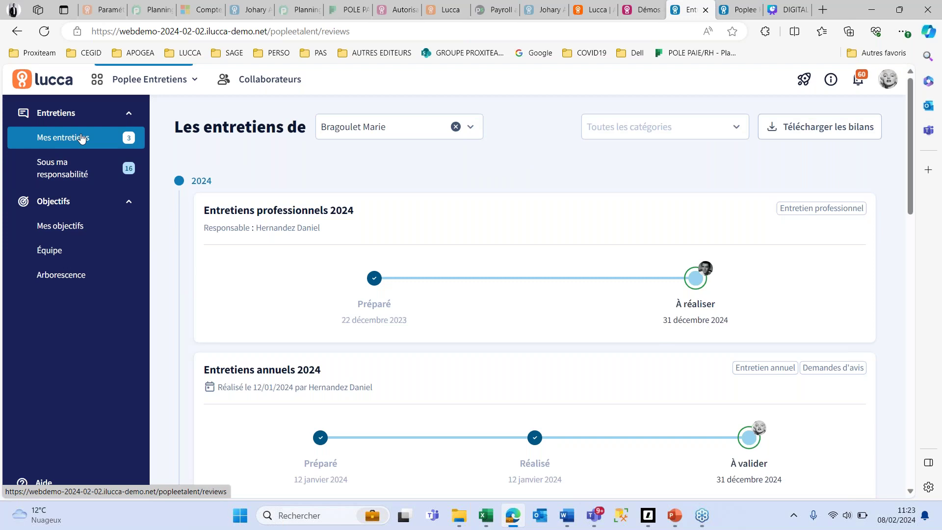
- Show the interviews under the manager's responsibility for the Entretiens professionnels 2024 campaign
click(57, 171)
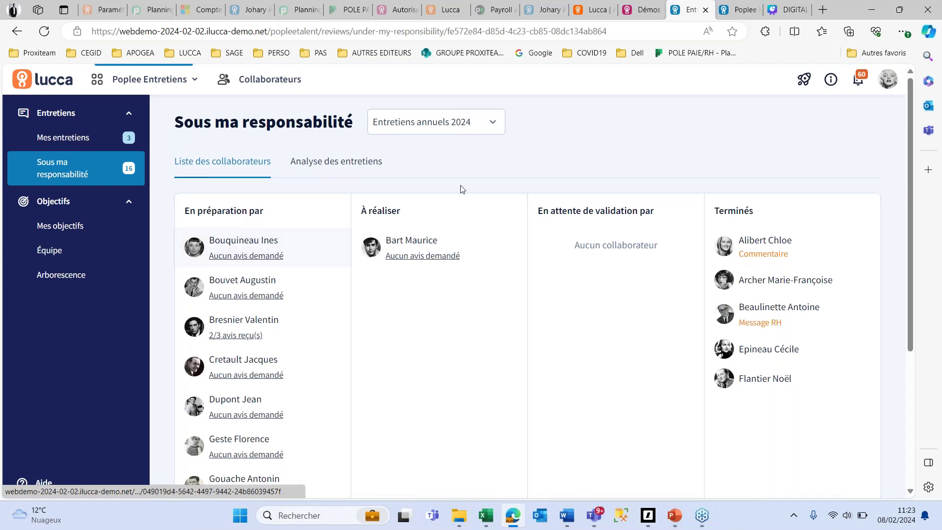
click(493, 124)
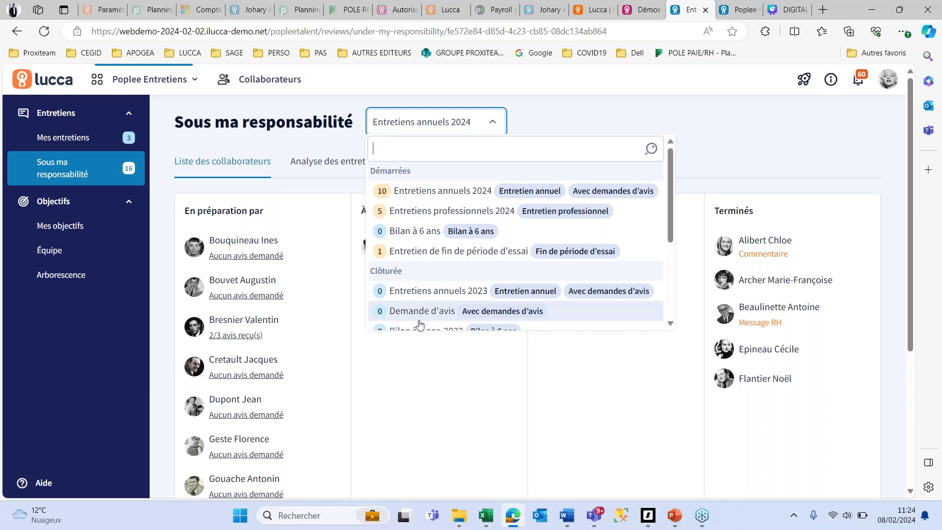
click(419, 217)
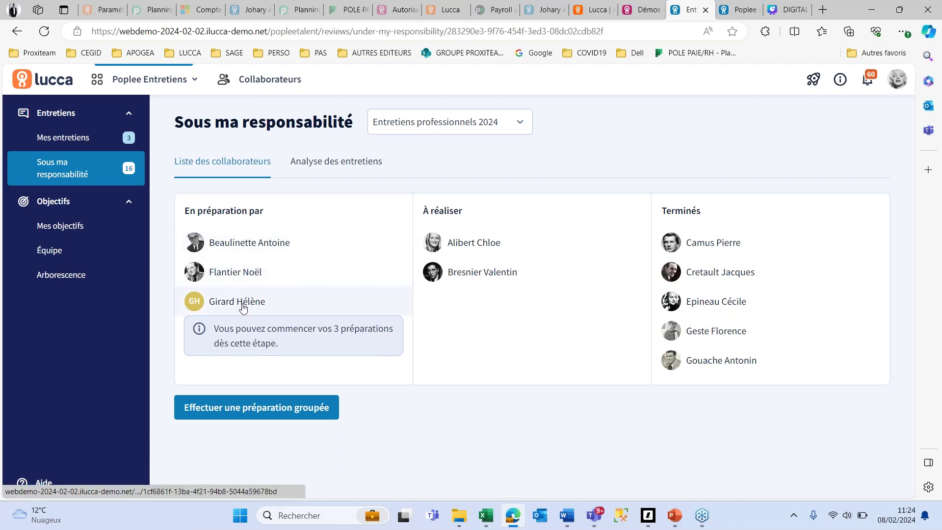
- Look over the interview of the first employee still in preparation, and return to the list of employees
click(255, 252)
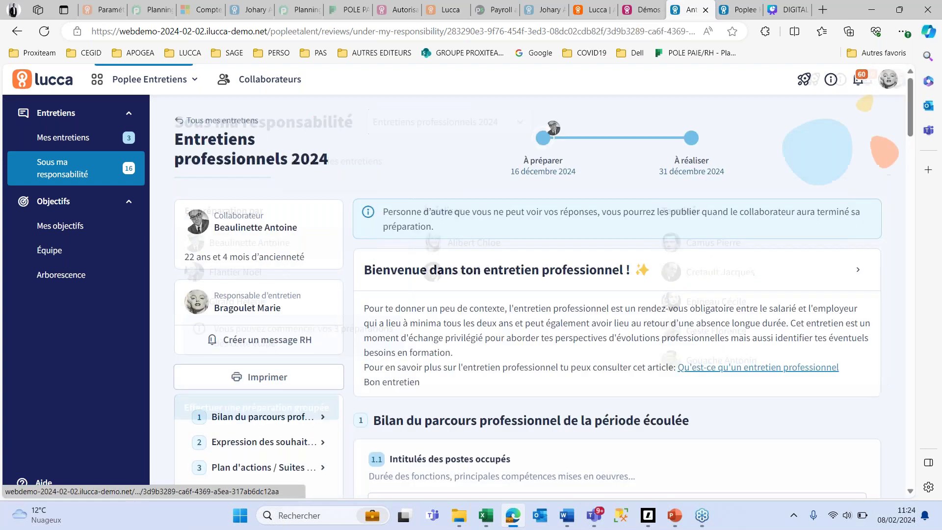
scroll(456, 301, down, 5)
scroll(460, 308, up, 5)
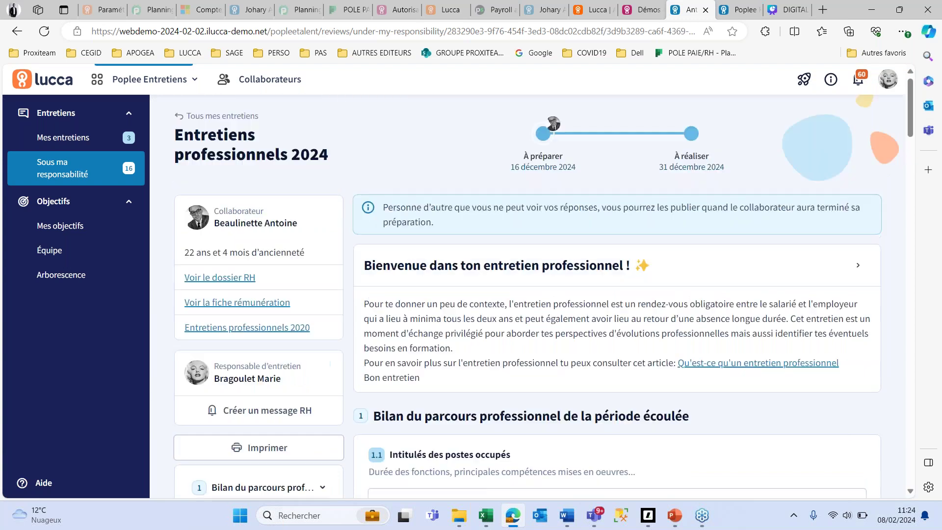
click(18, 31)
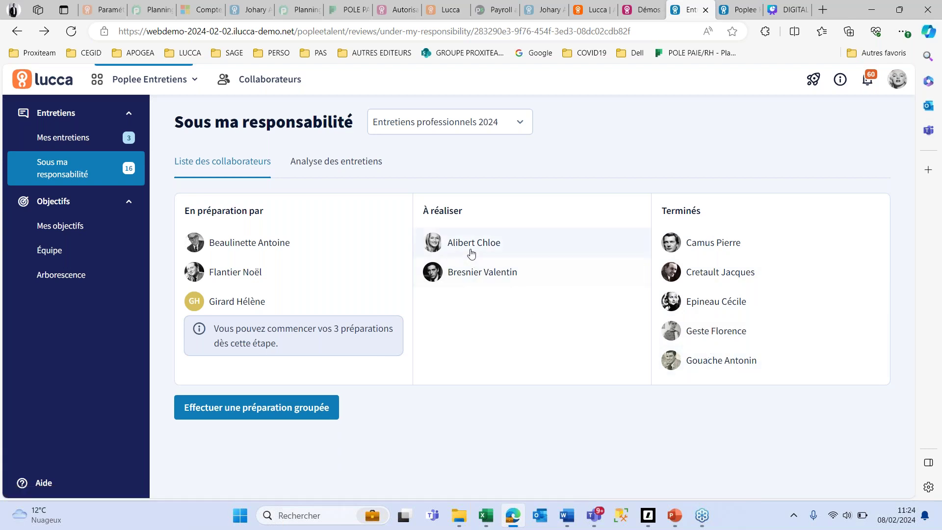
- Open the second employee's interview in the À réaliser group and look over its introduction and employee details
click(490, 284)
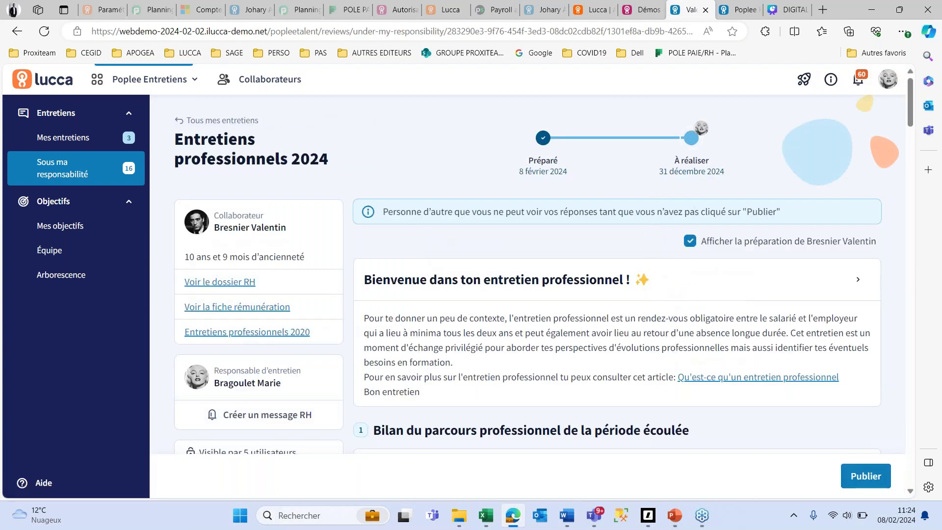
scroll(528, 341, down, 1)
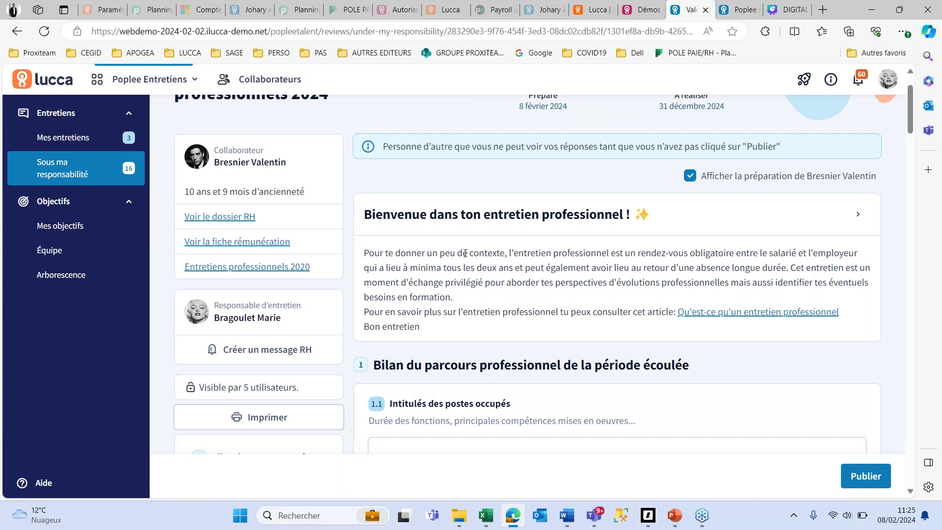
scroll(464, 253, up, 1)
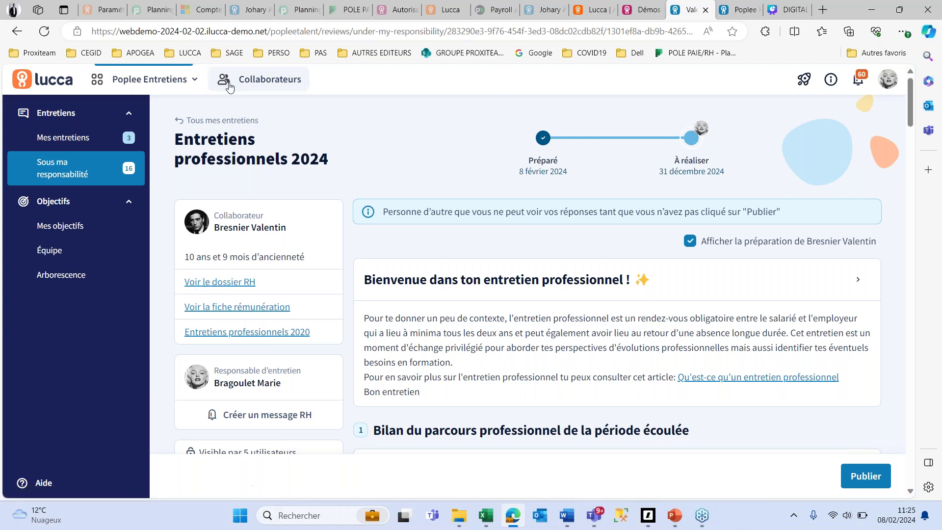
- Consult the general information and Carrière sections of the employee's HR file, and return to the interview
click(219, 283)
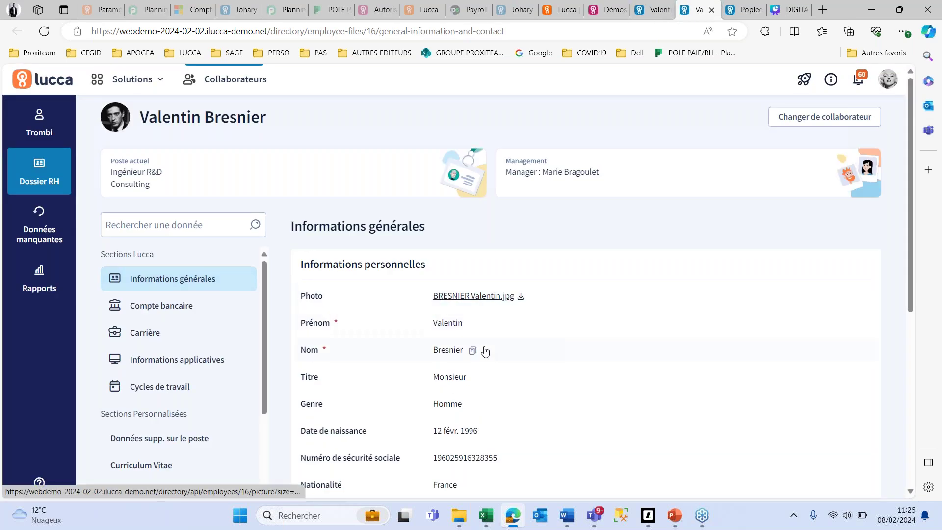
scroll(486, 356, down, 6)
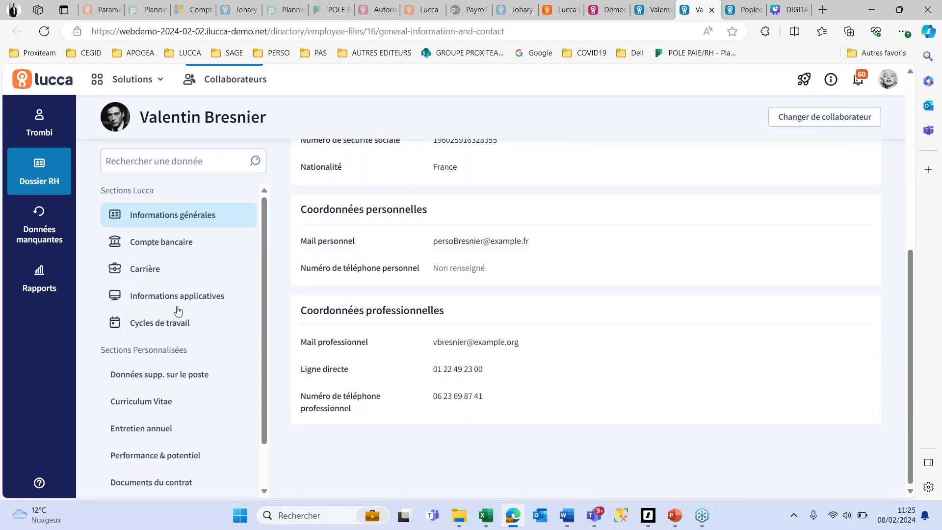
click(149, 279)
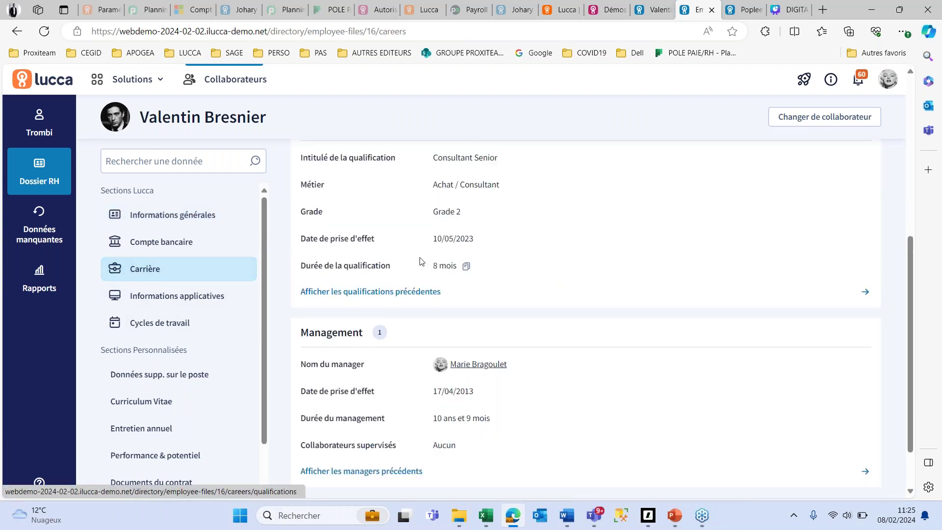
click(646, 11)
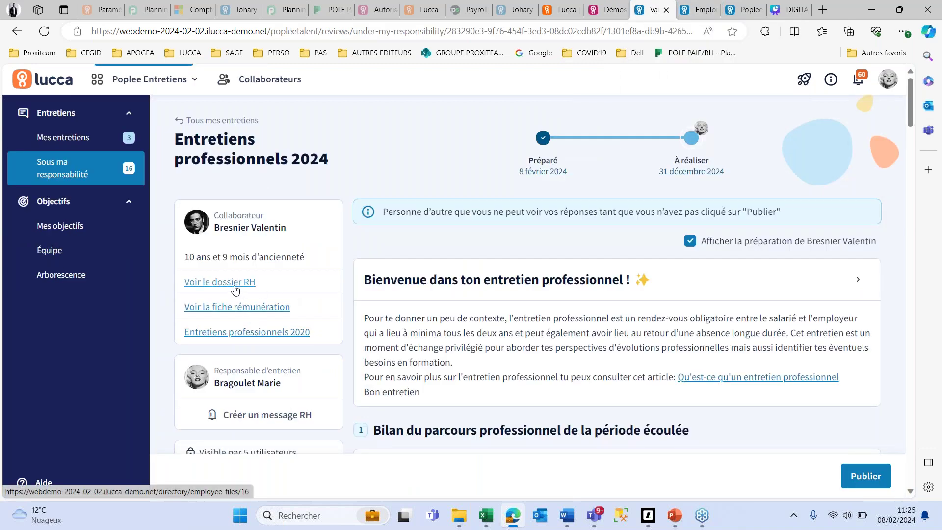
- Copy the employee's prepared answer Oui into the manager's response to question 1.2 on non-mandatory training
scroll(548, 320, down, 3)
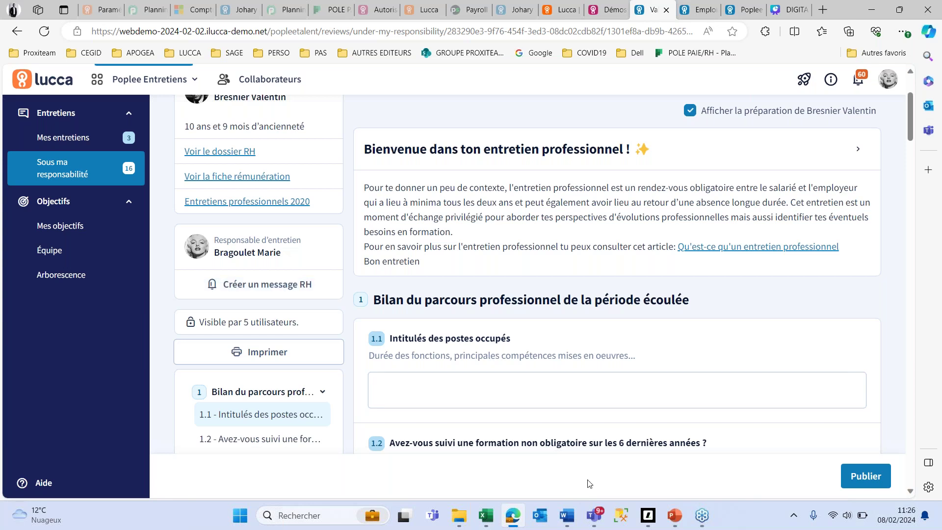
scroll(559, 381, down, 2)
scroll(559, 381, down, 2)
scroll(560, 377, up, 2)
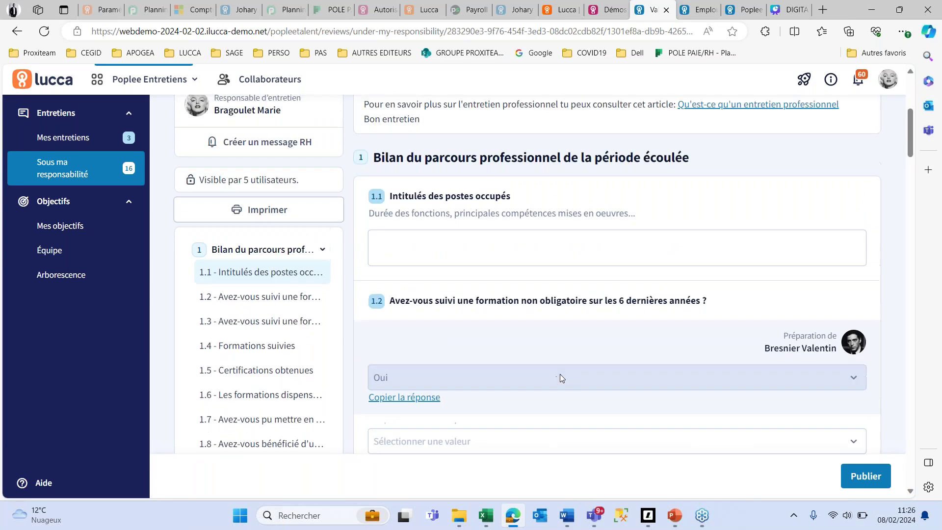
scroll(559, 374, down, 3)
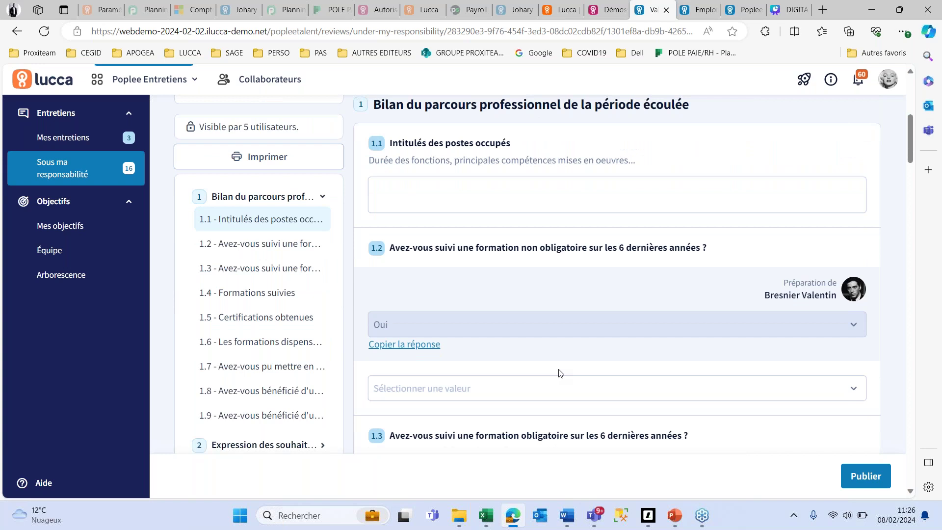
scroll(416, 234, down, 2)
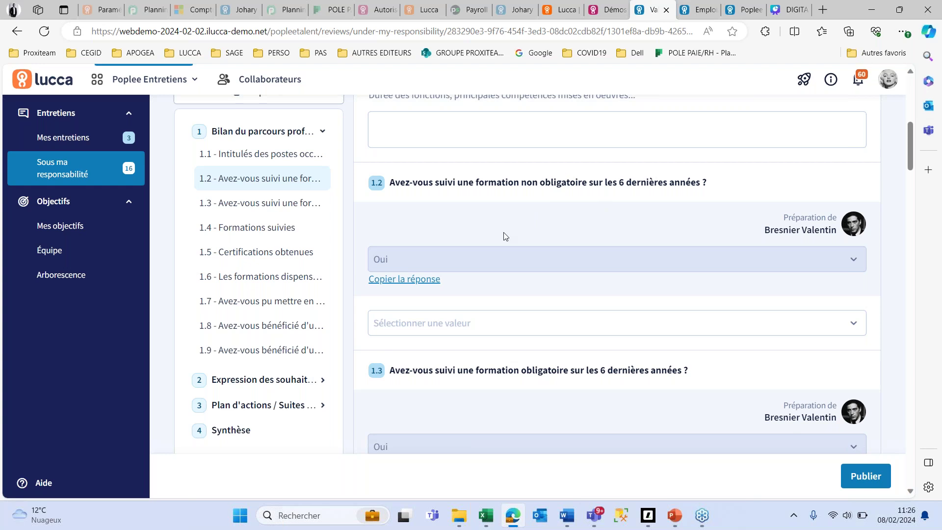
click(403, 281)
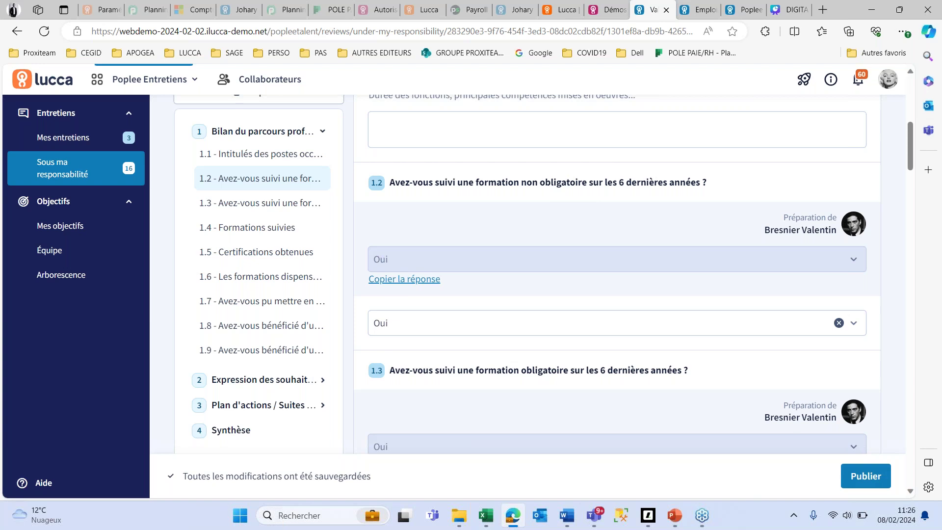
- Look over the interview questions down to the training requests, and return to question 1.1 on positions held
scroll(450, 319, down, 10)
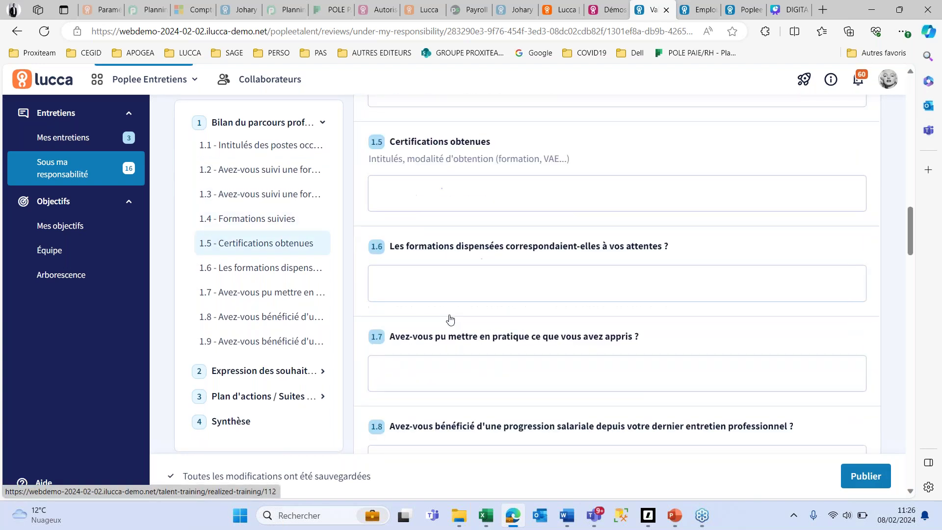
scroll(450, 319, down, 15)
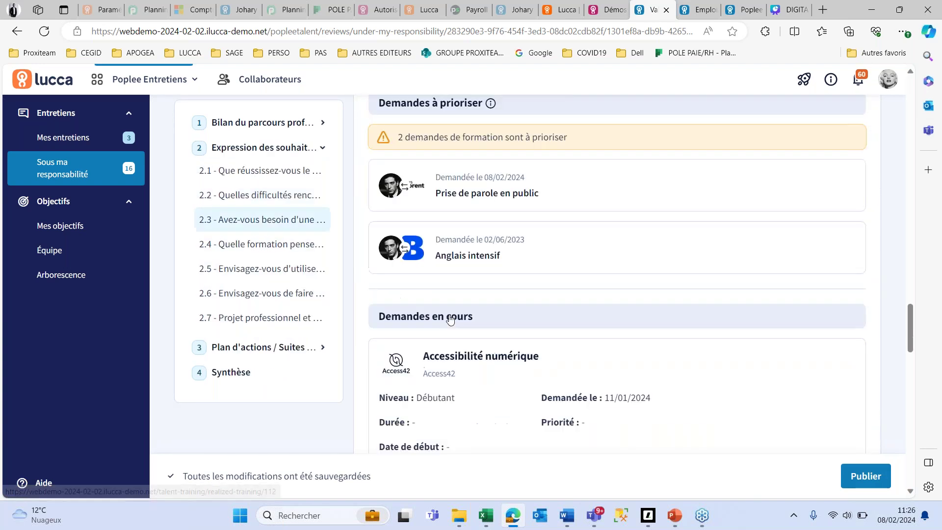
scroll(450, 319, down, 4)
scroll(450, 319, up, 20)
scroll(461, 319, up, 6)
scroll(431, 284, down, 6)
scroll(403, 254, up, 2)
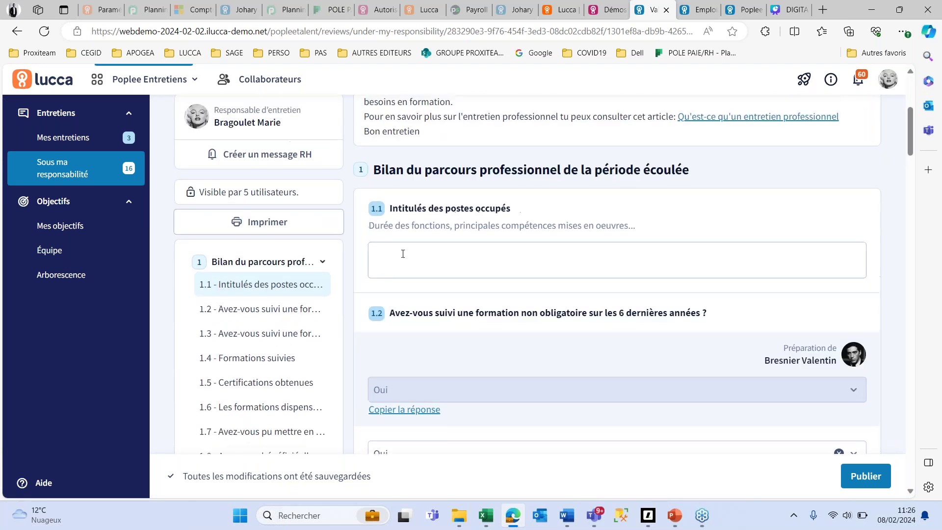
click(491, 256)
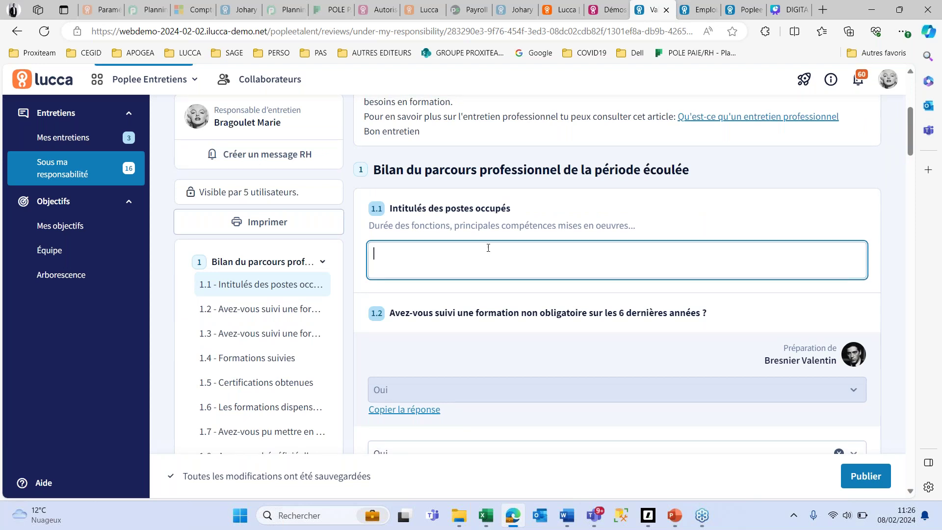
- Copy the employee's prepared answer Oui into the manager's response to question 1.3 on mandatory training
scroll(565, 301, down, 5)
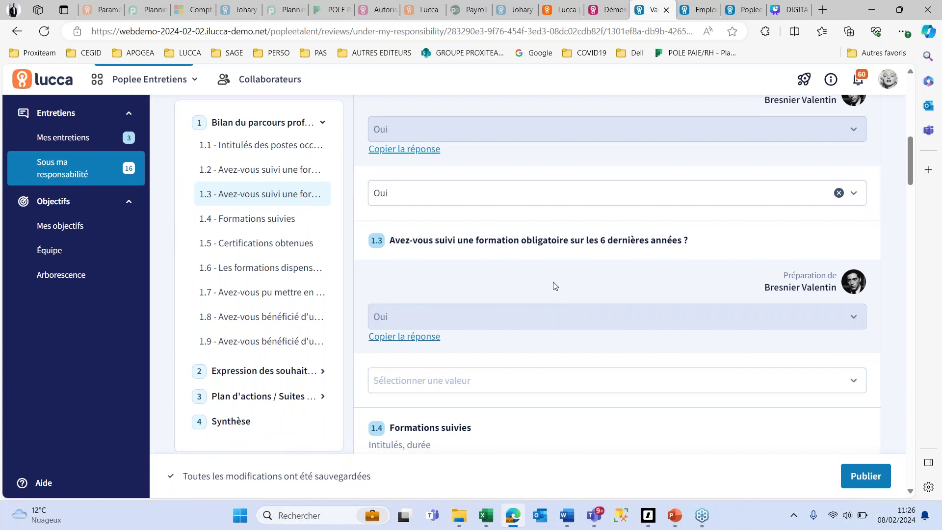
click(463, 380)
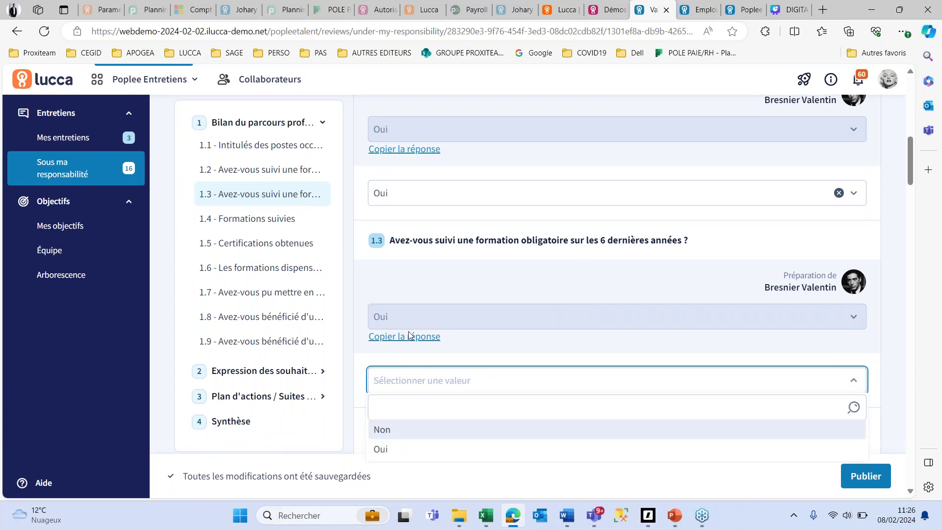
click(410, 337)
click(410, 337)
- Examine the completed trainings, the training requests to prioritise or in progress, and the remaining questions on wishes and career plans
scroll(485, 340, down, 3)
scroll(486, 339, down, 7)
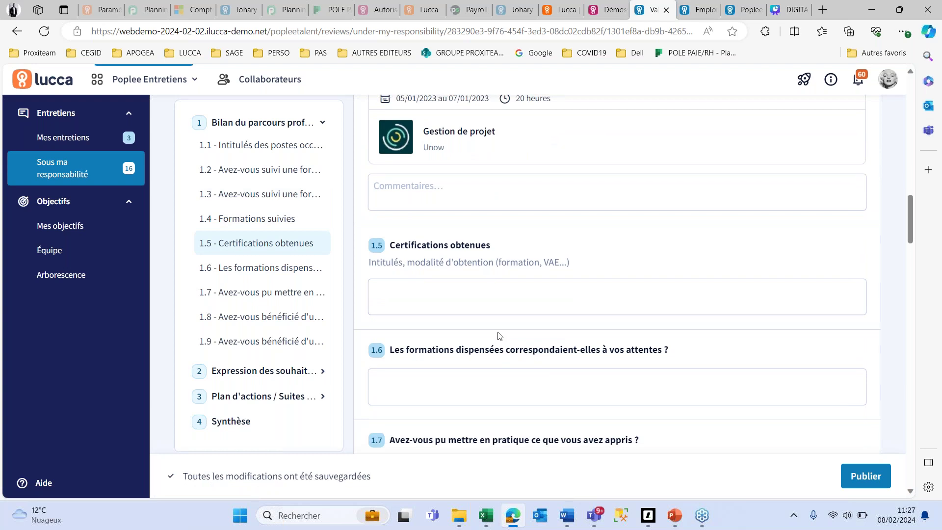
scroll(502, 336, up, 8)
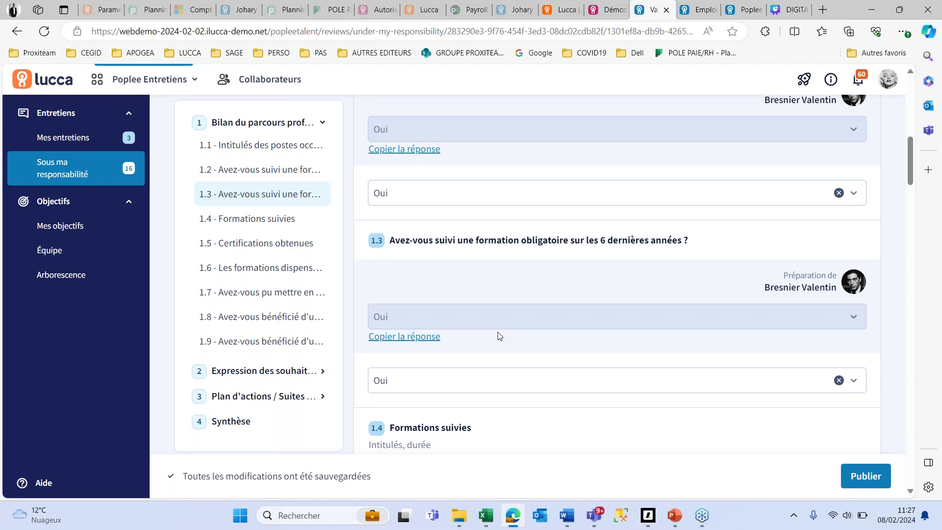
scroll(513, 334, down, 8)
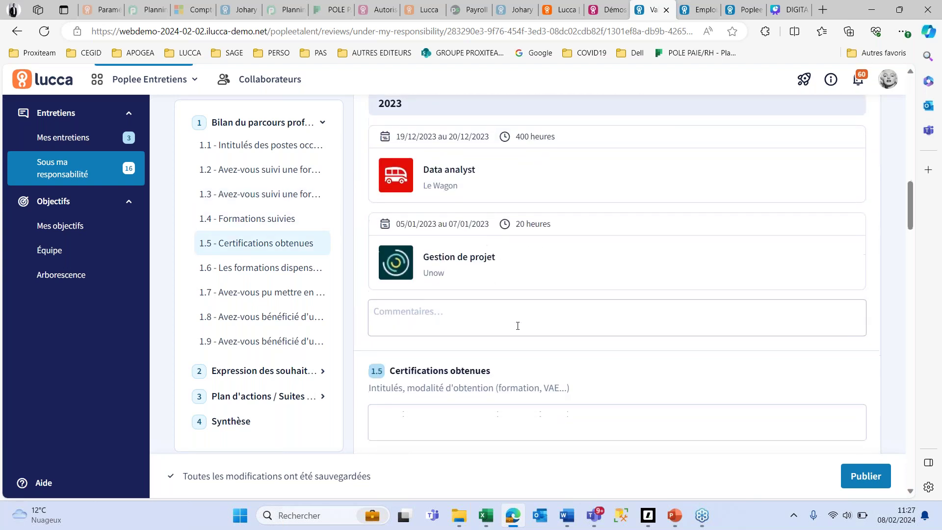
scroll(518, 328, down, 15)
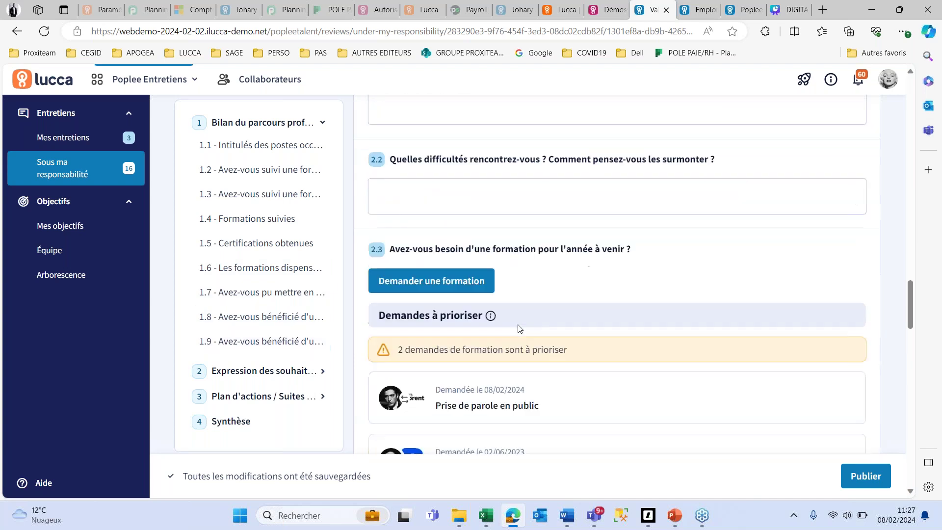
scroll(551, 291, up, 1)
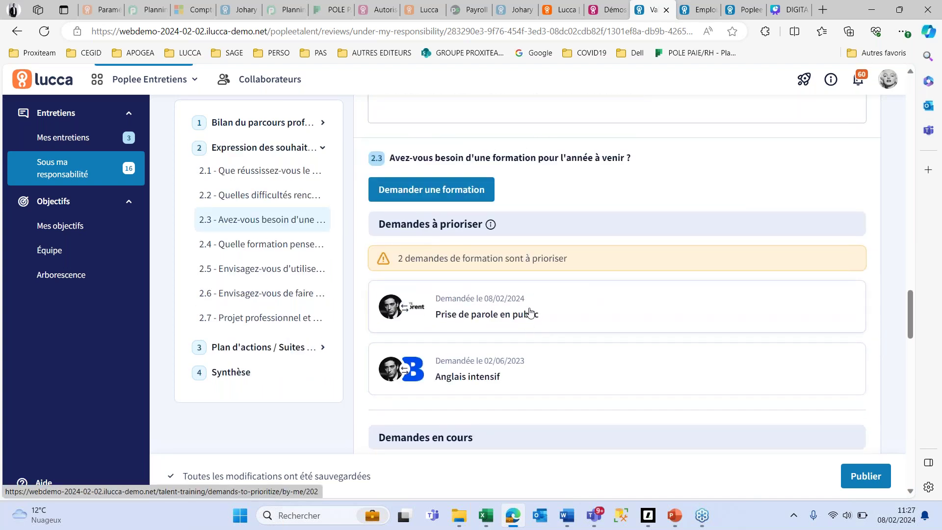
scroll(530, 313, down, 2)
scroll(536, 206, up, 2)
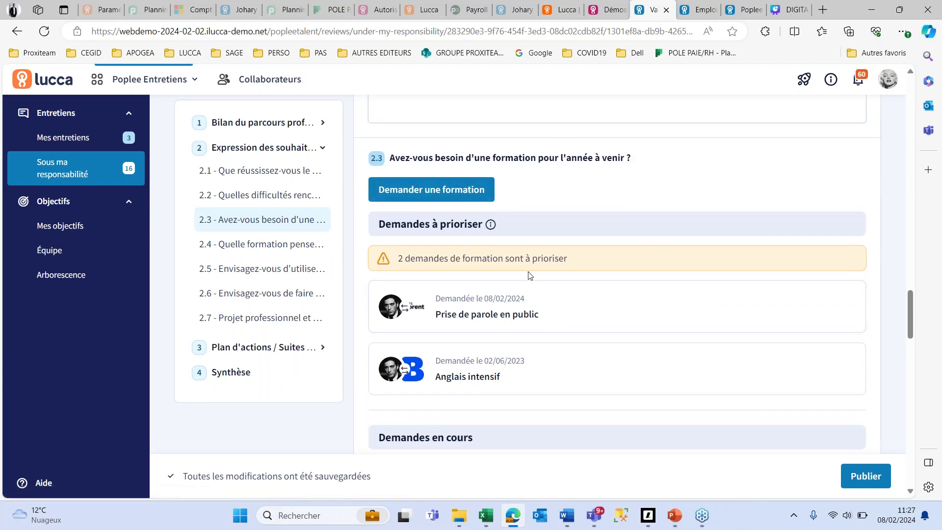
scroll(528, 273, down, 3)
scroll(528, 272, down, 5)
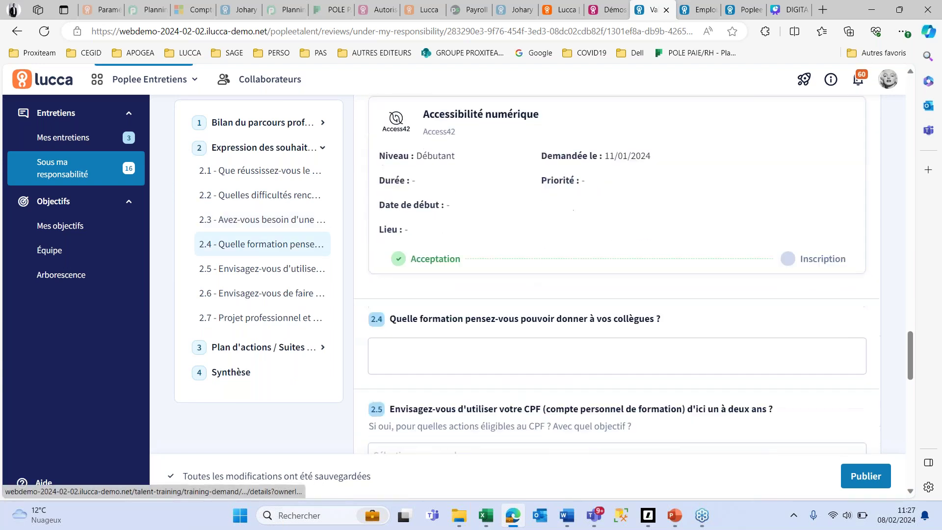
scroll(544, 268, down, 2)
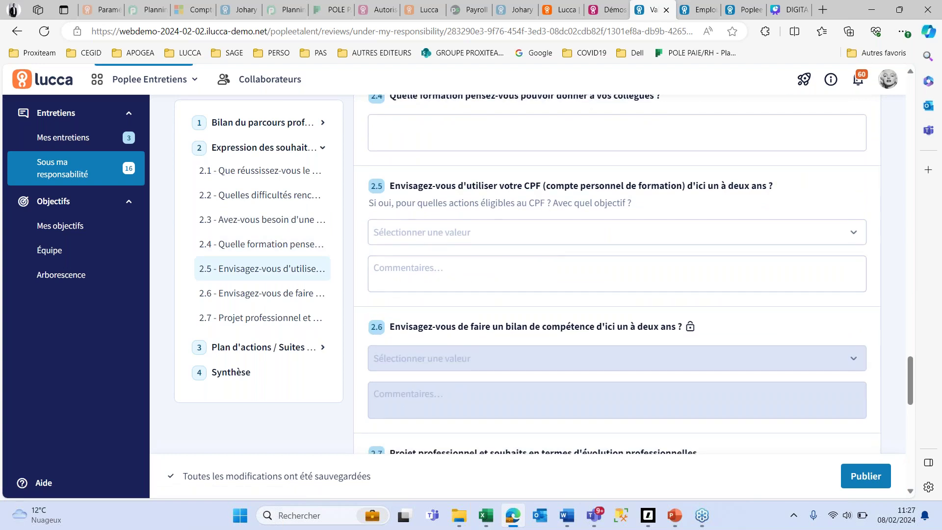
scroll(573, 294, down, 7)
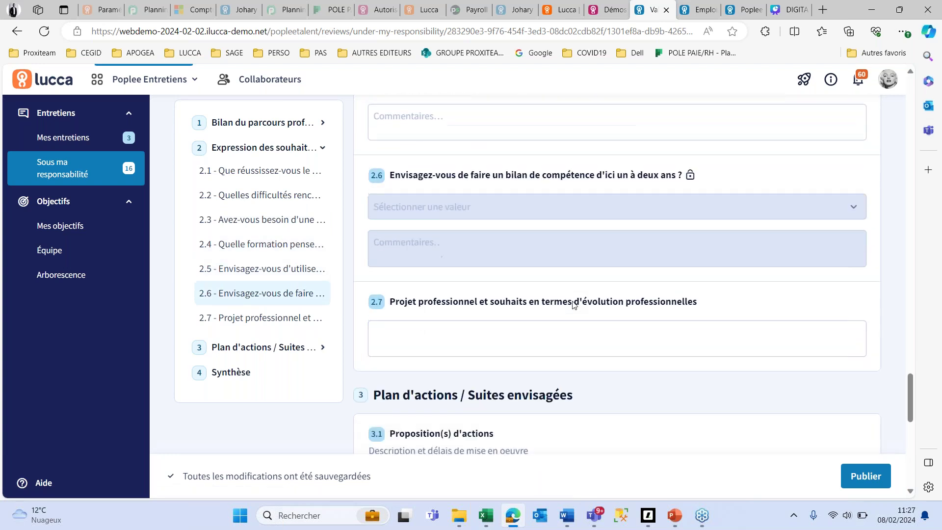
- Go to the Synthèse section and publish the manager's interview immediately
scroll(573, 305, down, 6)
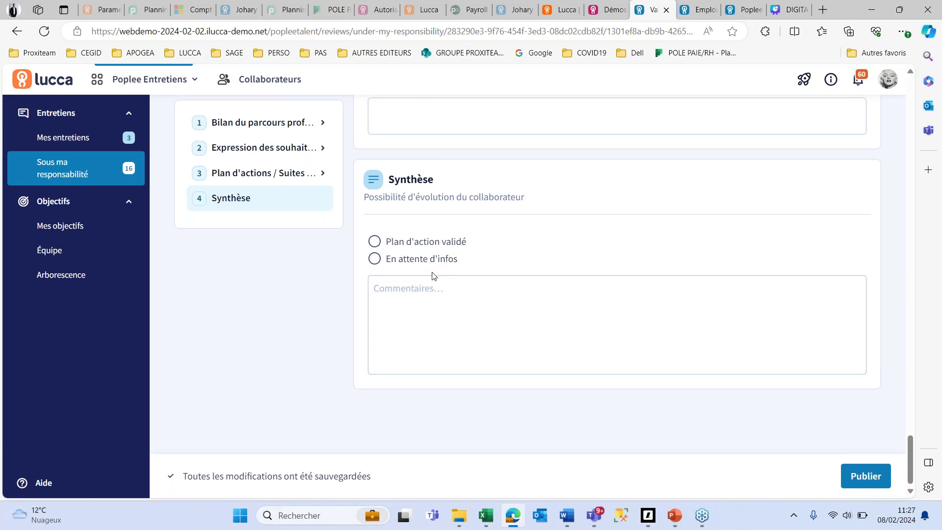
click(869, 477)
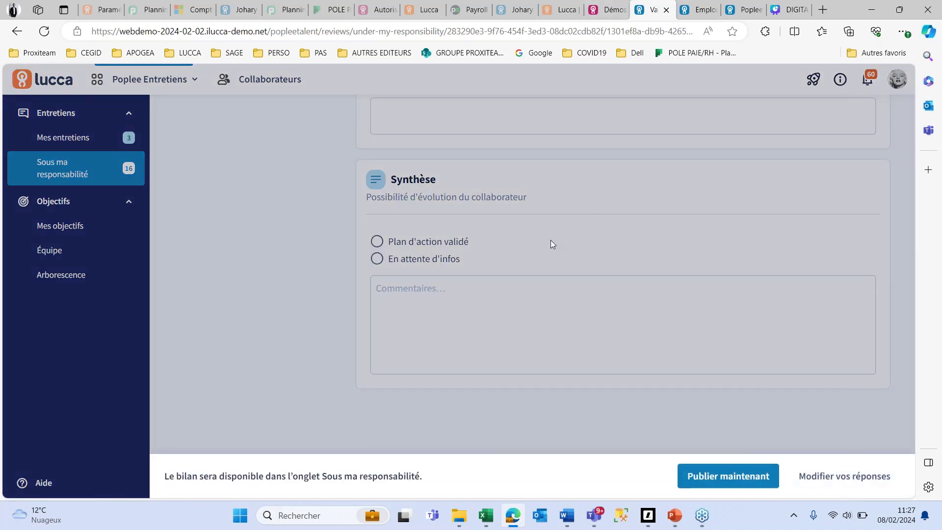
click(720, 485)
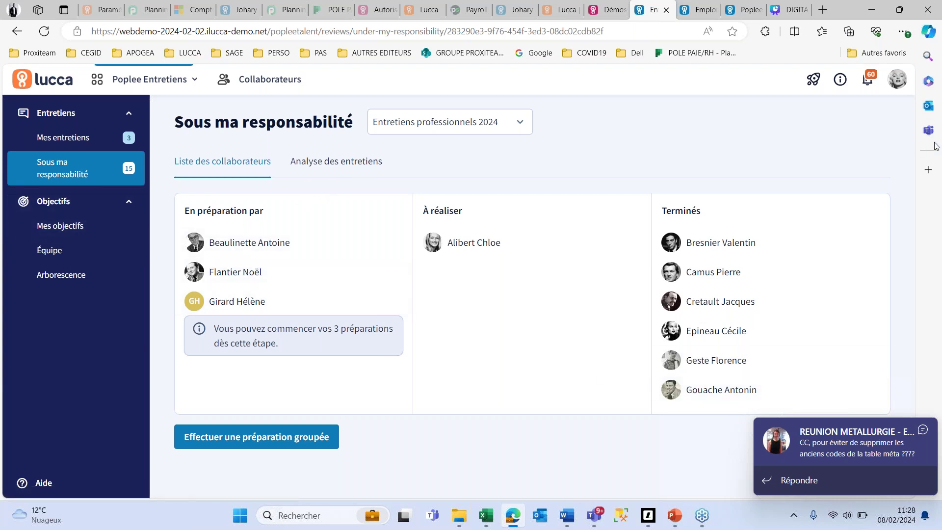
- Log out of the manager's account and sign in to the campaign administrator's account with the saved username and password
click(897, 79)
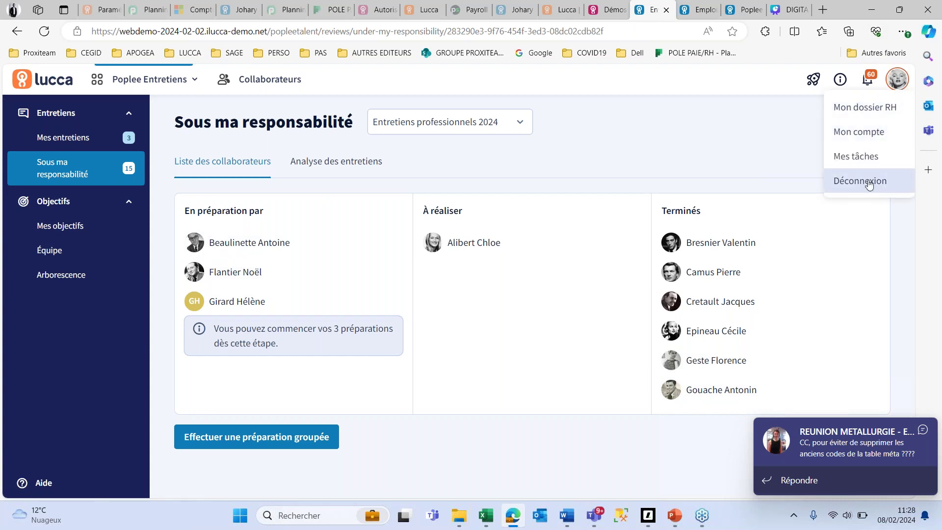
click(876, 180)
click(765, 260)
click(714, 350)
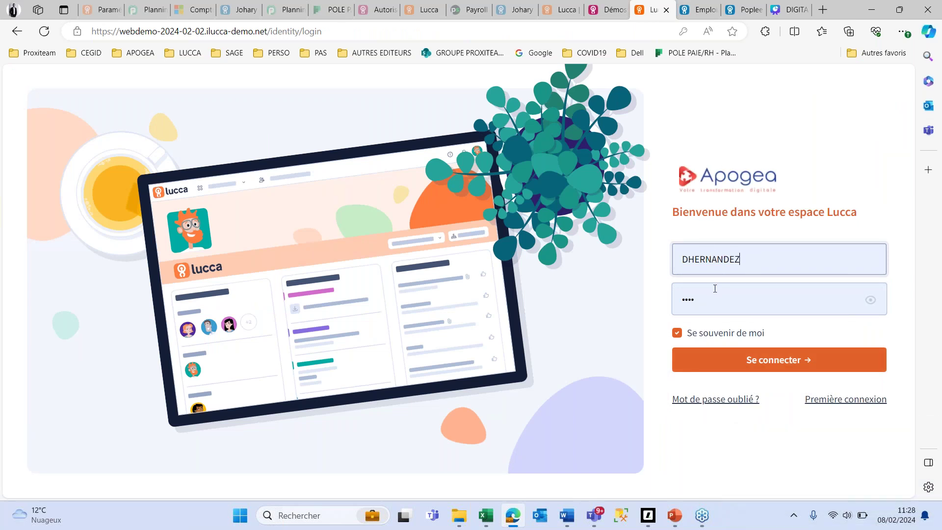
click(717, 361)
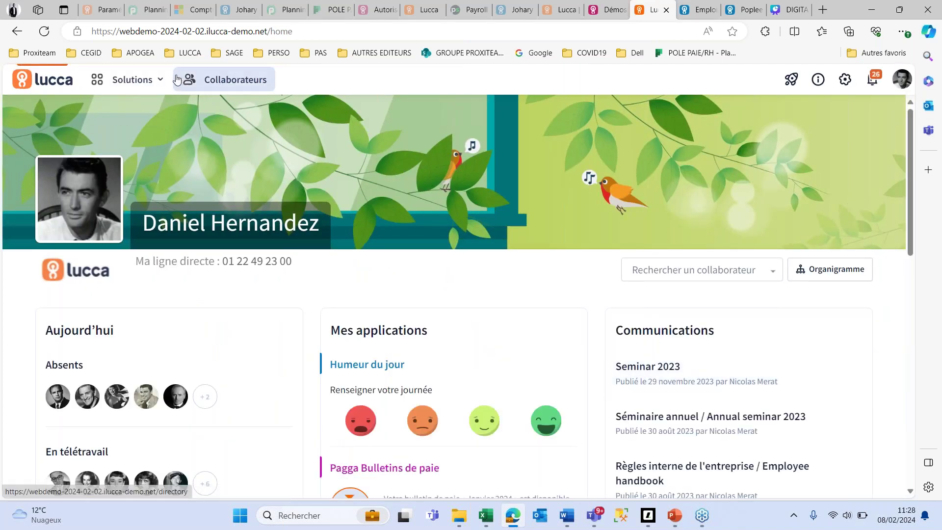
- Open Poplee Entretiens and show the list of launched interview campaigns
click(149, 83)
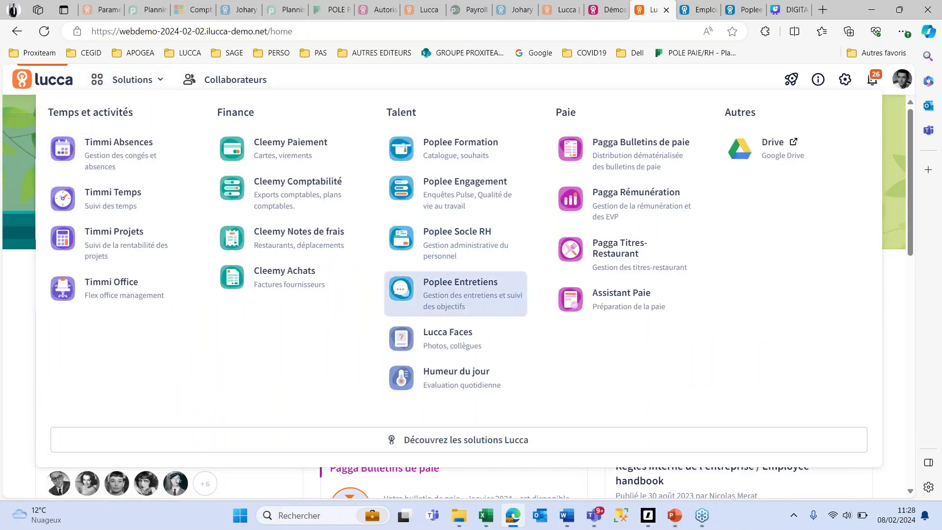
click(455, 287)
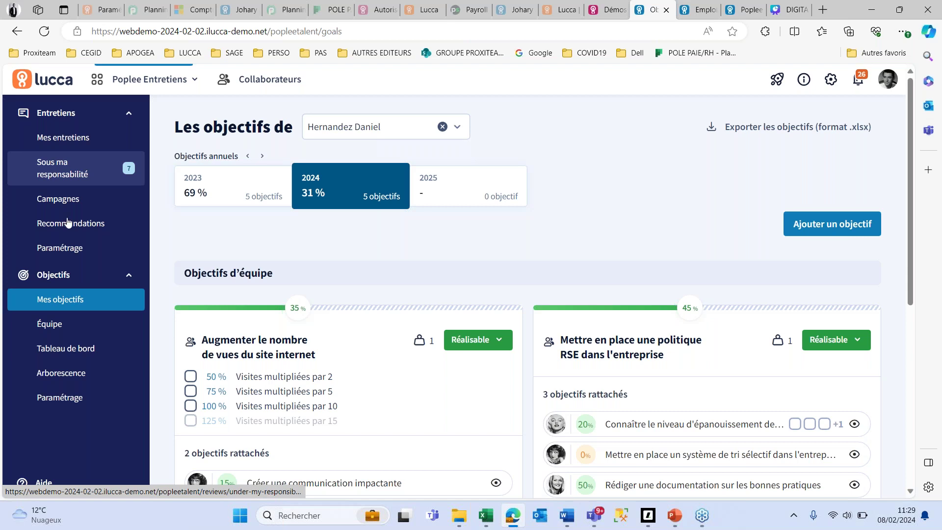
click(69, 198)
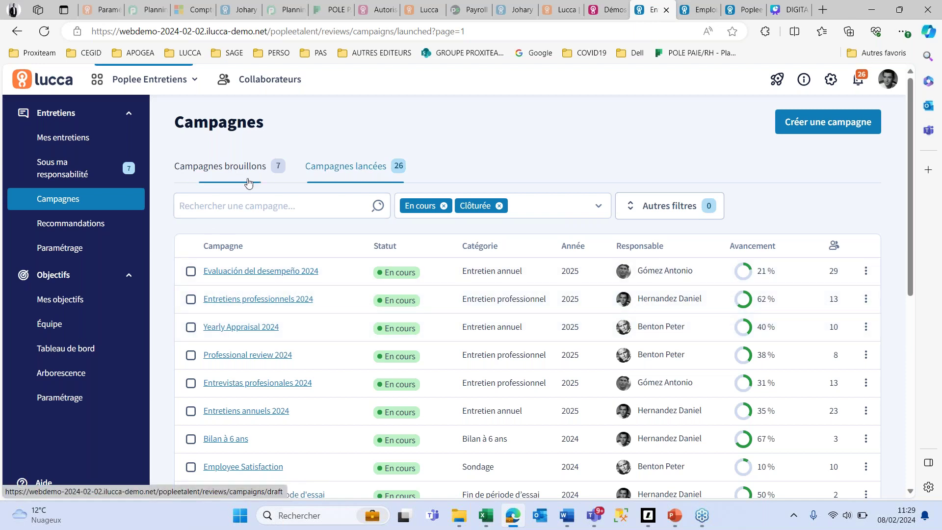
- Look over the launched campaigns and remove the Clôturée status filter so only En cours campaigns are listed
scroll(319, 355, down, 4)
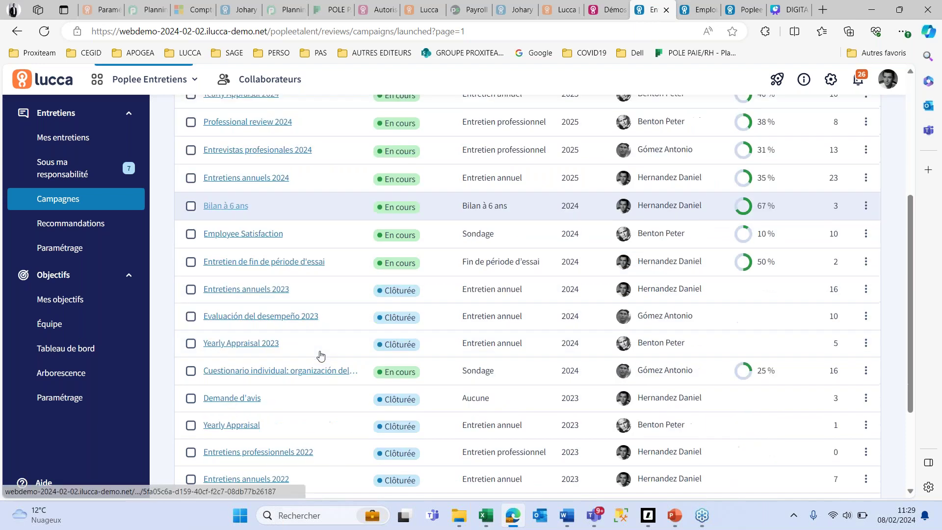
scroll(320, 355, up, 3)
scroll(321, 355, up, 1)
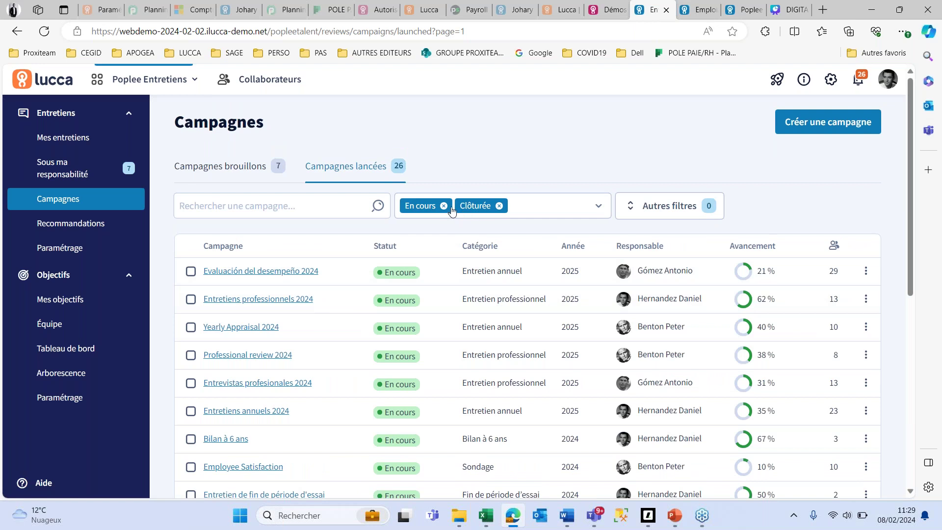
click(499, 205)
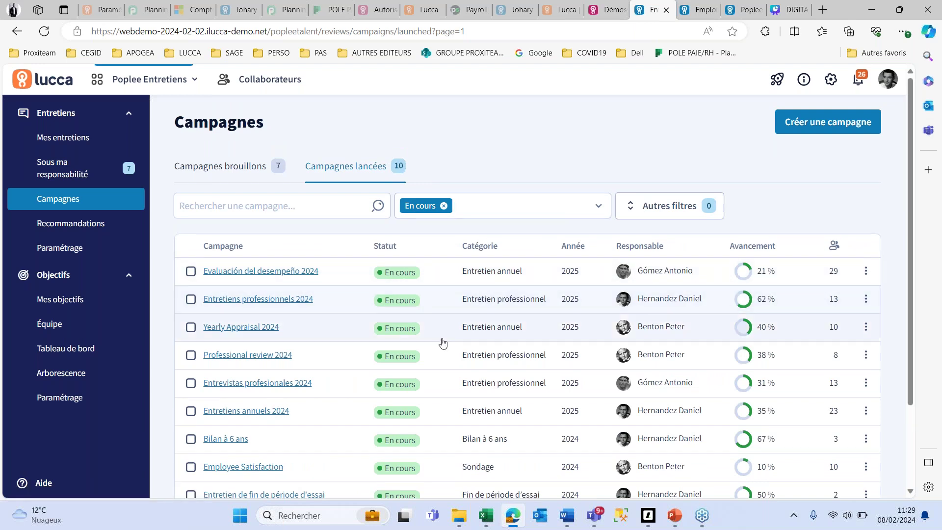
- In the Entretiens professionnels 2024 campaign, send the employees in preparation a reminder reading "Merci de remplir votre formulaire" with a completion deadline
click(304, 301)
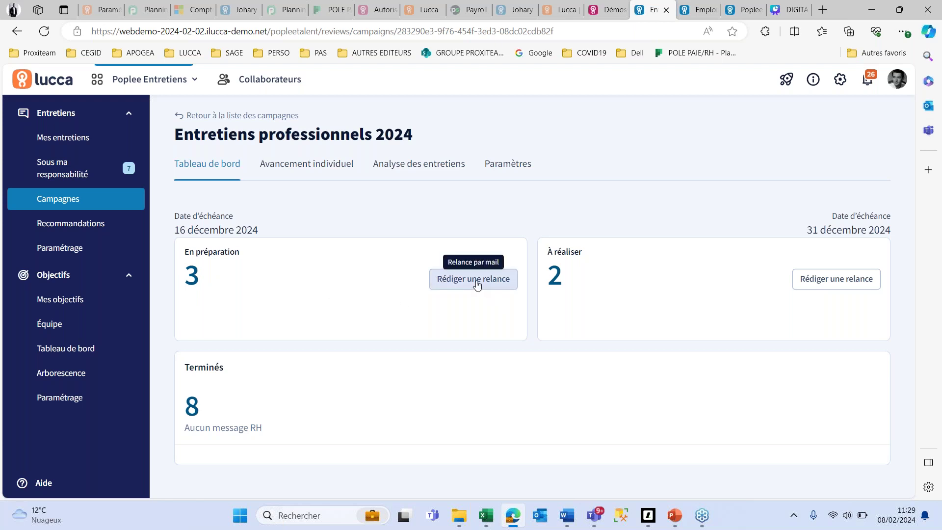
click(447, 281)
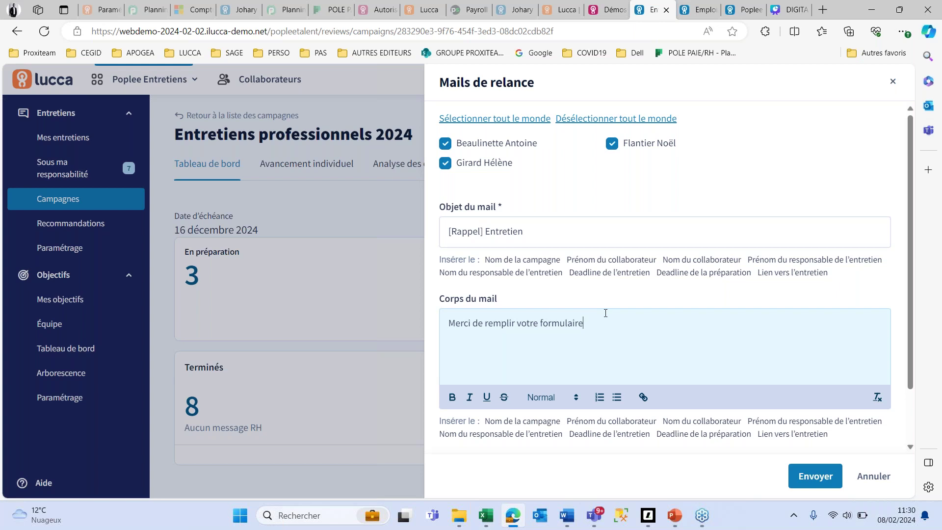
text(van)
text(5/12)
click(821, 478)
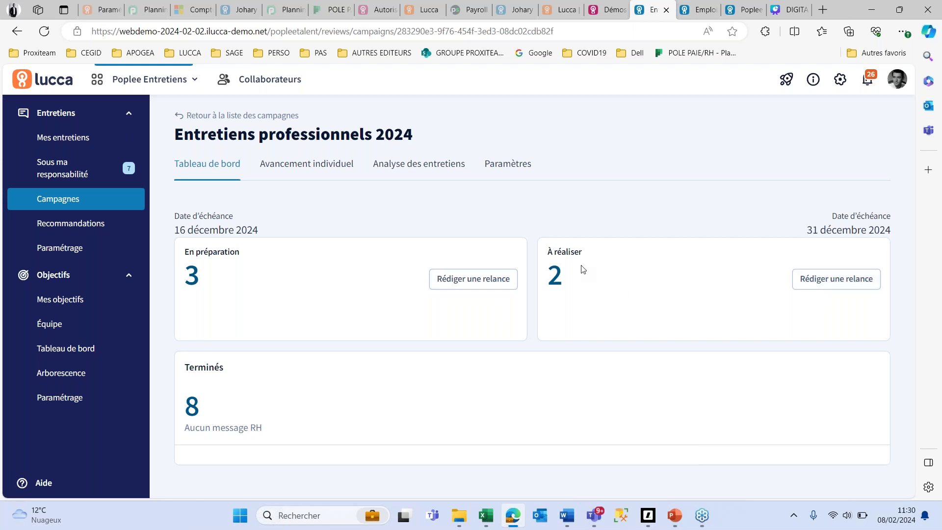
- Show the campaign's individual progress per employee and open the available actions for the first listed employee
click(341, 167)
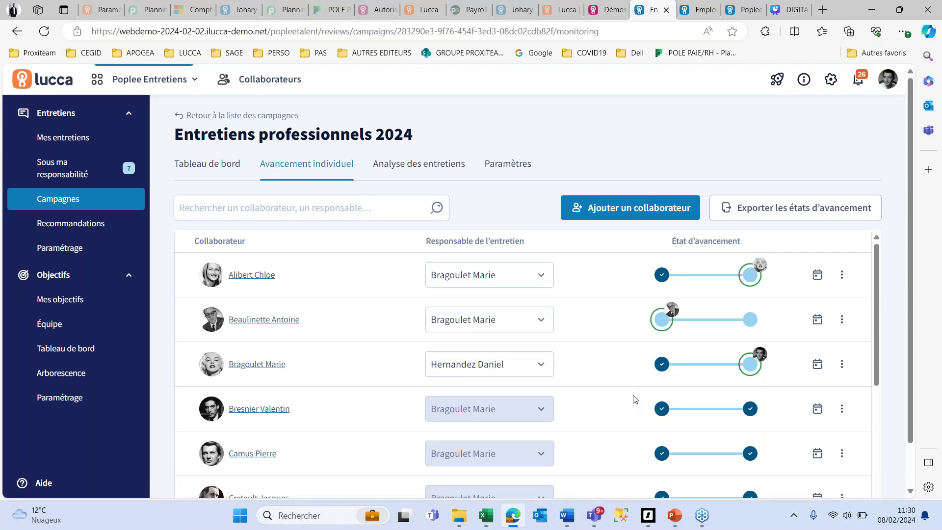
click(842, 284)
- Show the interview analysis and look through the summary and the charts for each Bilan du parcours professionnel question
click(435, 163)
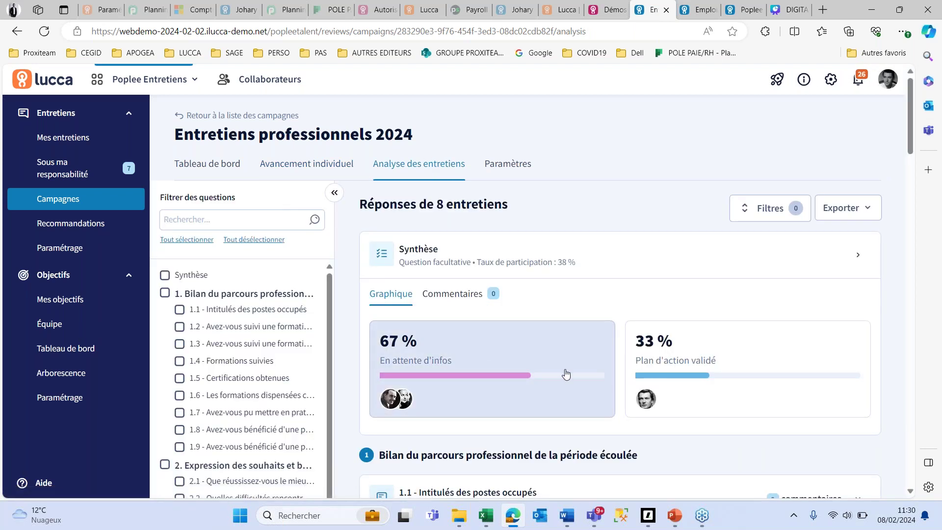
scroll(561, 369, down, 1)
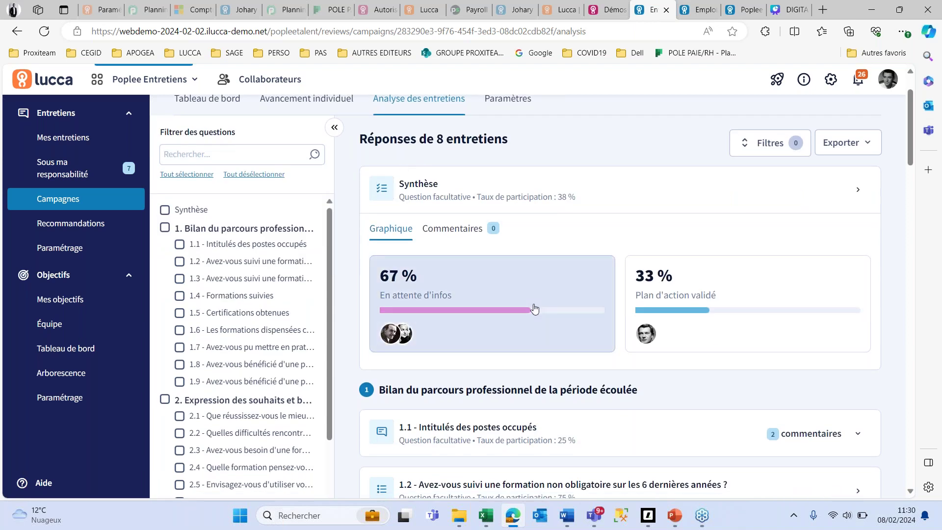
scroll(564, 343, down, 4)
scroll(563, 343, down, 12)
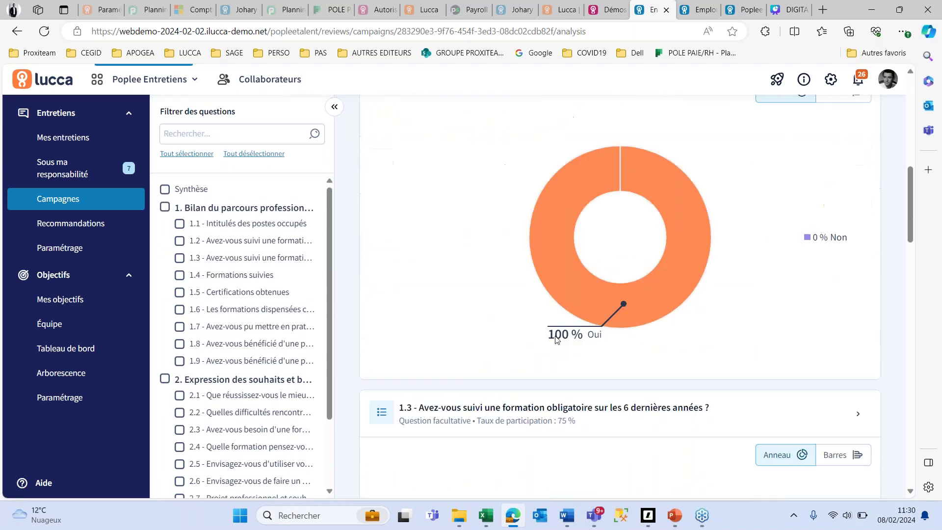
scroll(565, 391, down, 4)
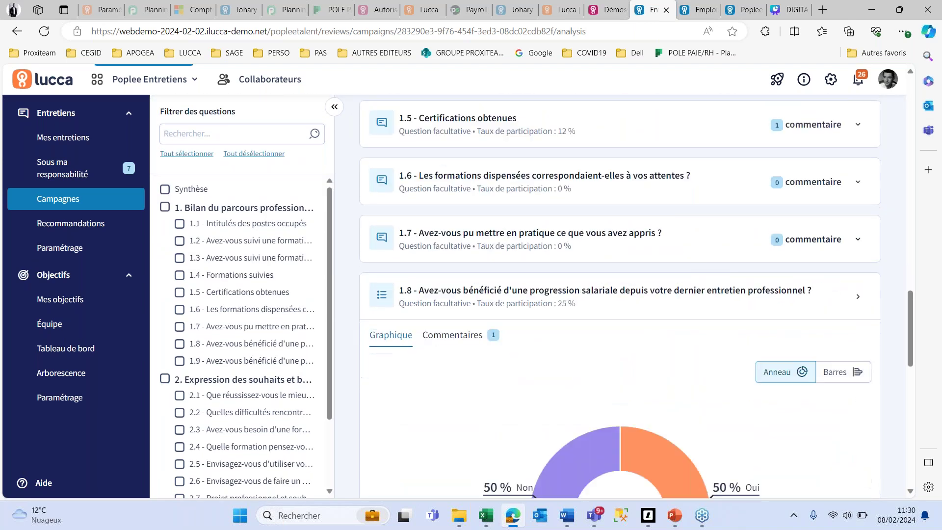
mouse_move(564, 390)
scroll(564, 390, down, 5)
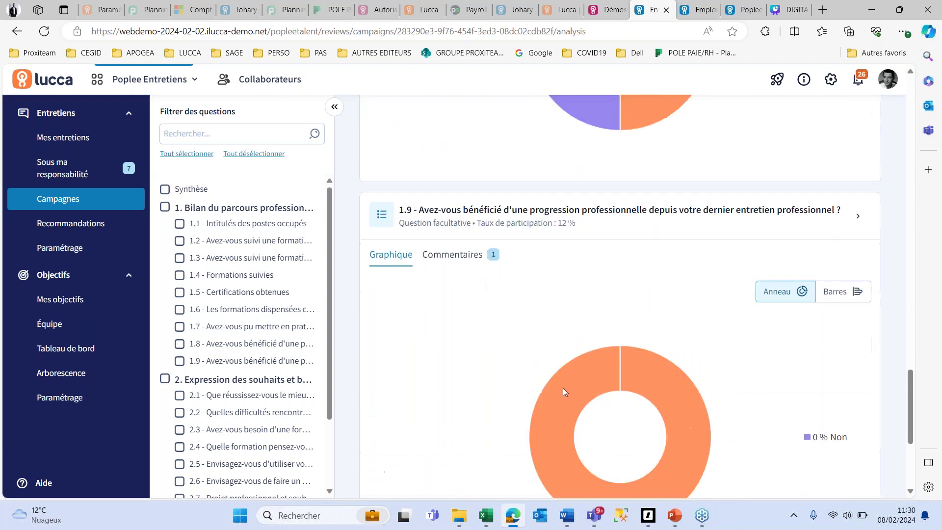
scroll(564, 391, up, 6)
scroll(563, 390, up, 15)
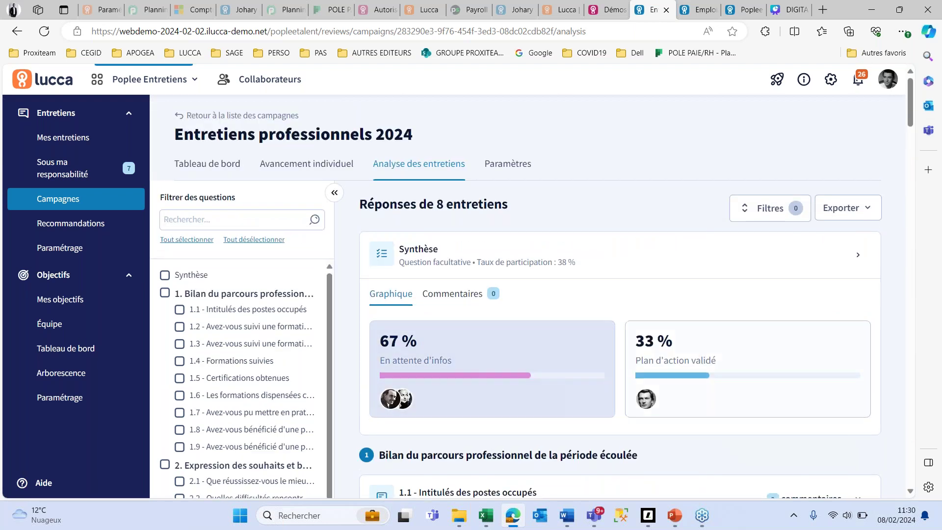
- Export the interview answers as an xlsx file and open the downloaded workbook in Excel
click(866, 208)
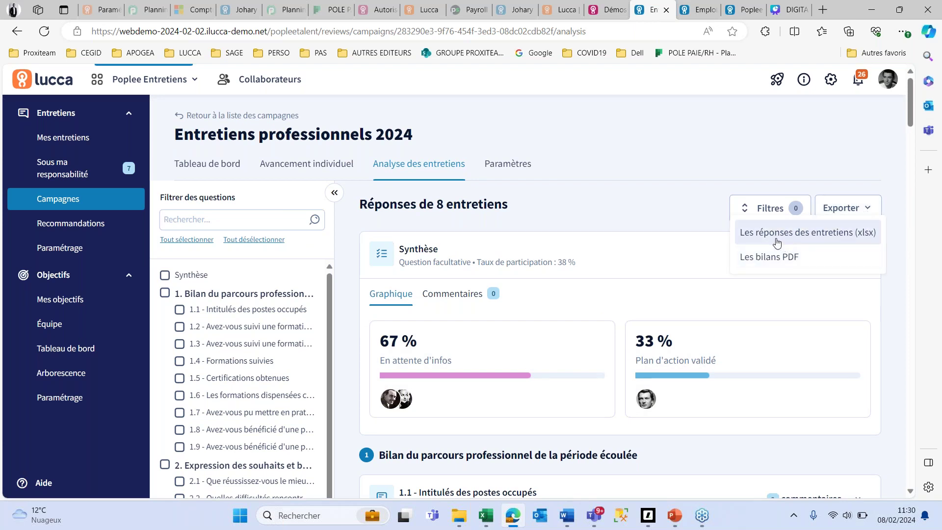
click(798, 235)
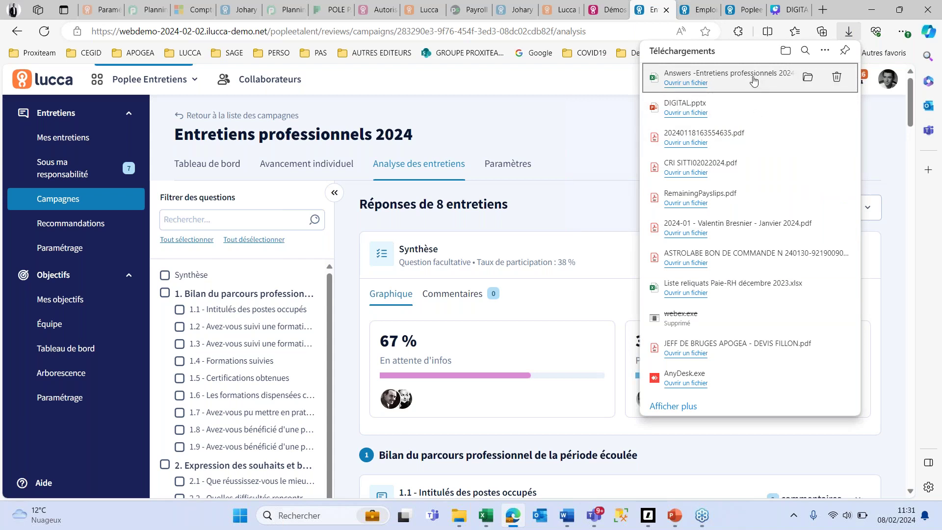
click(692, 87)
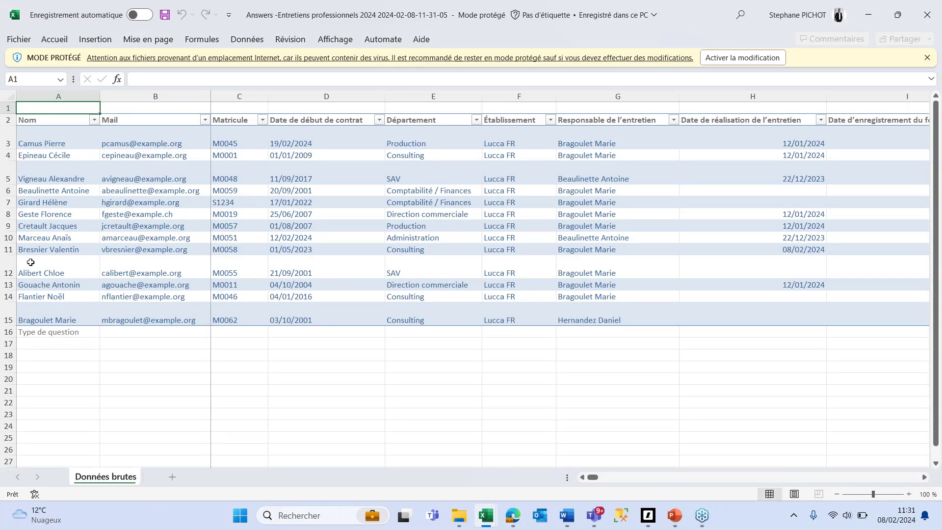
- Examine the first employee's row across the columns from Nom to Date de réalisation de l'entretien
click(107, 175)
click(63, 136)
key(Right)
key(Right)
key(Right)
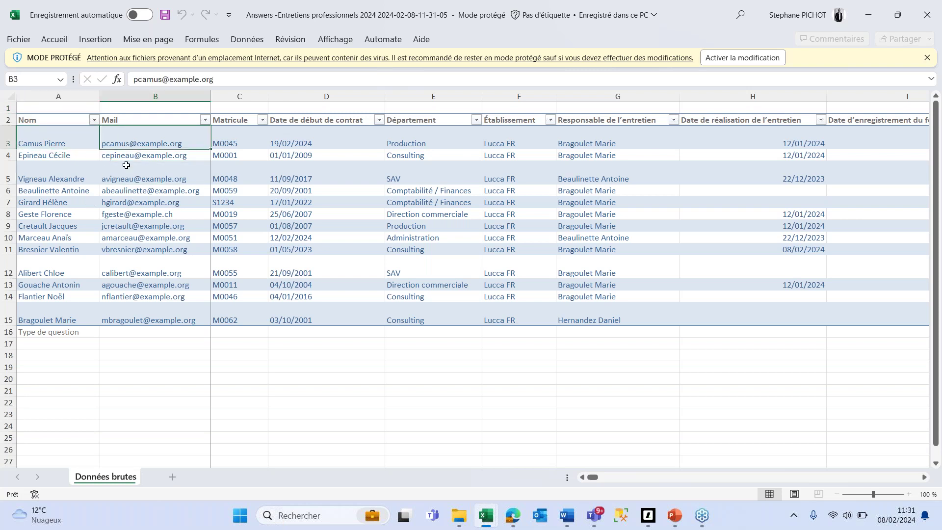
key(Right)
key(Right)
key(Right)
key(Right)
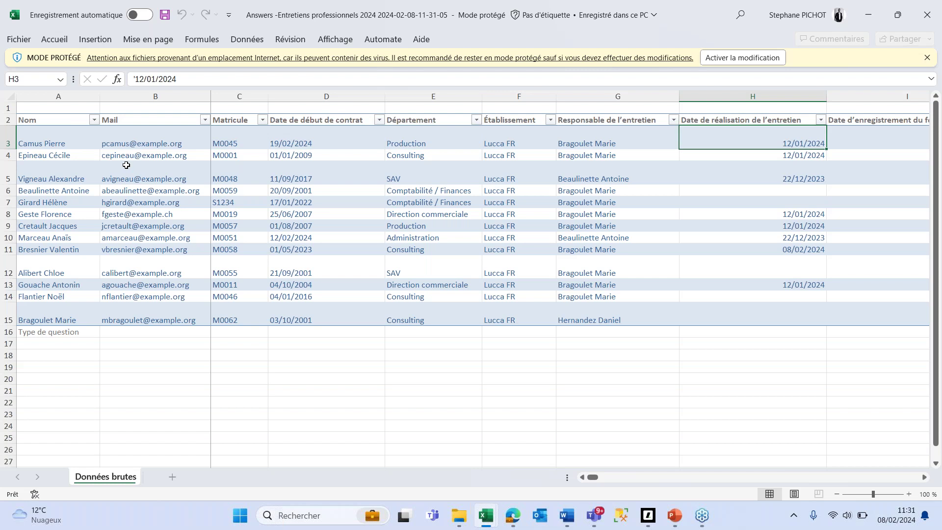
key(Left)
key(Left)
key(Left)
key(Left)
key(Left)
key(Left)
key(Left)
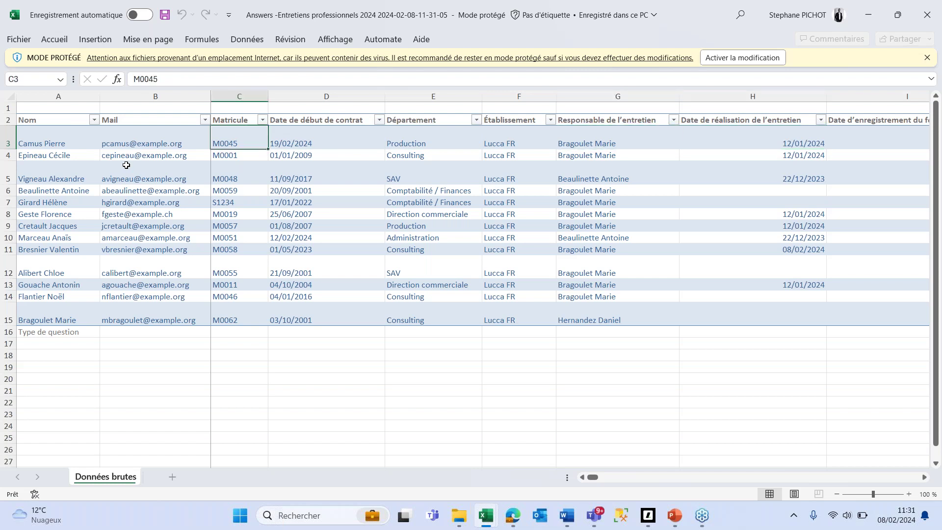
- Go to the employee in row 11 and examine the department, interview manager, date and Email manager columns
key(Down)
key(Down)
key(Down)
key(Down)
key(Down)
key(Down)
key(Down)
key(Down)
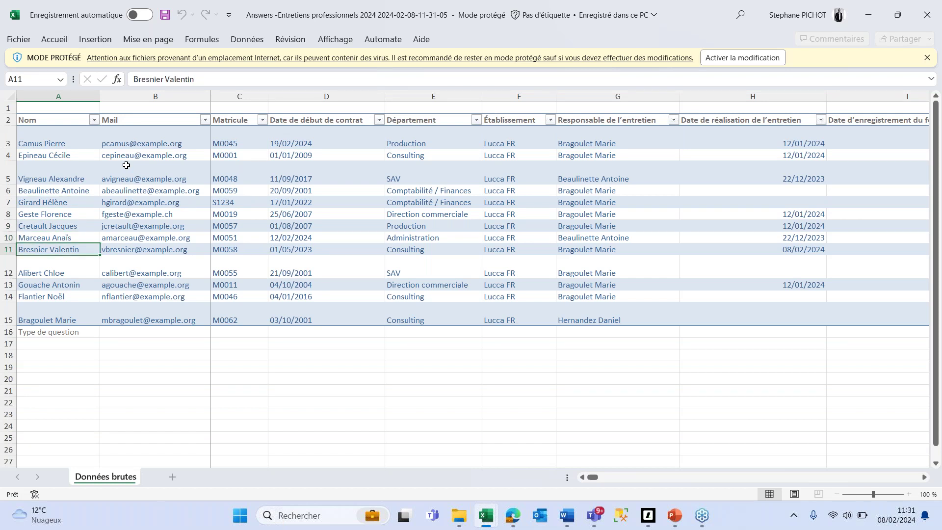
key(Right)
key(Right)
key(Right)
key(Right)
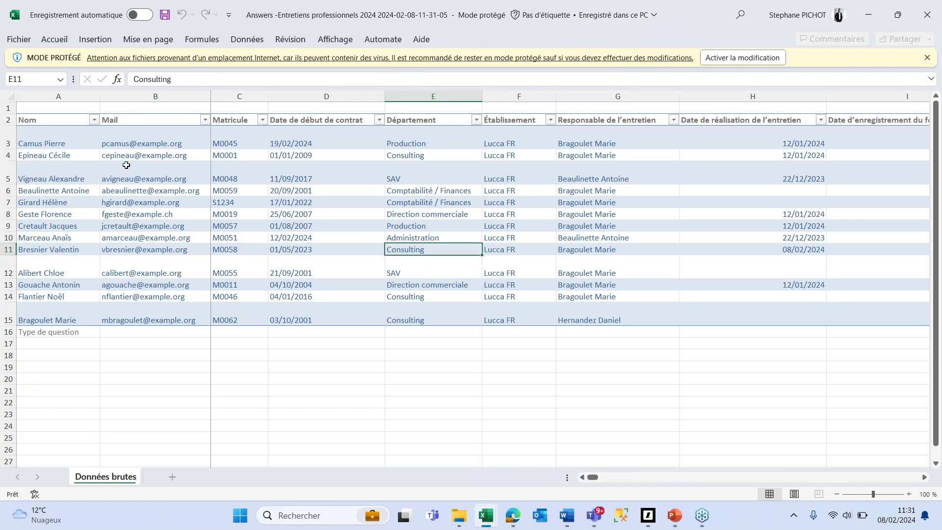
key(Right)
key(Right)
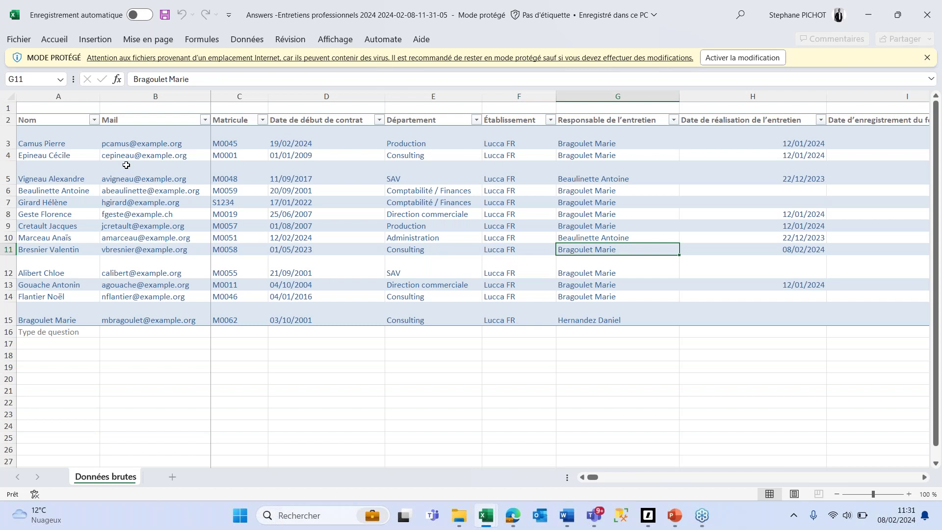
key(Right)
key(Right)
key(Right)
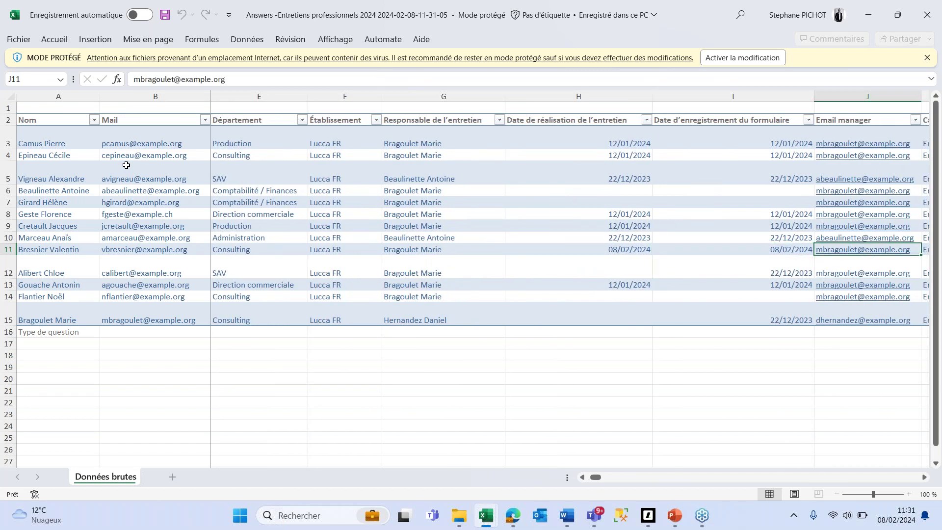
- Examine row 11's answers to the Bilan du parcours professionnel de la période écoulée questions, including the préparation and commentaires columns
key(Right)
key(Right)
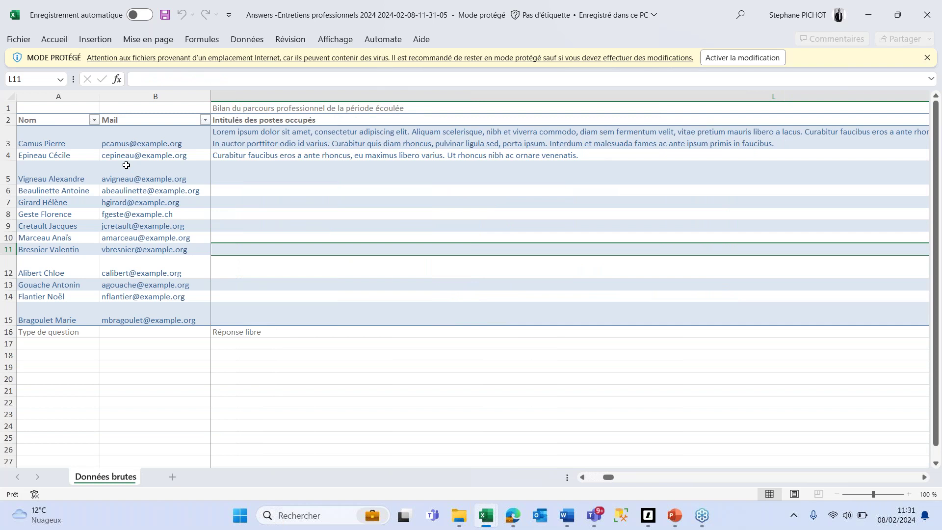
key(Right)
key(Right)
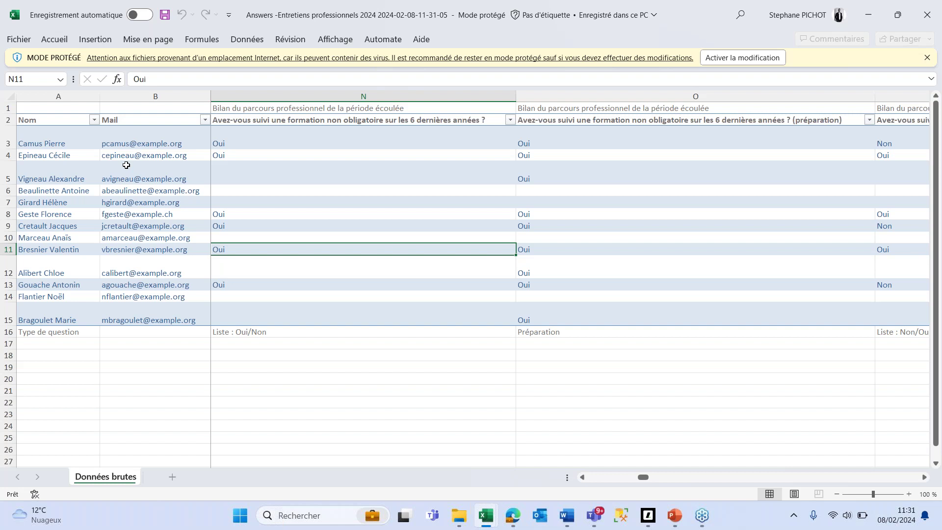
key(Right)
key(Right)
key(Right)
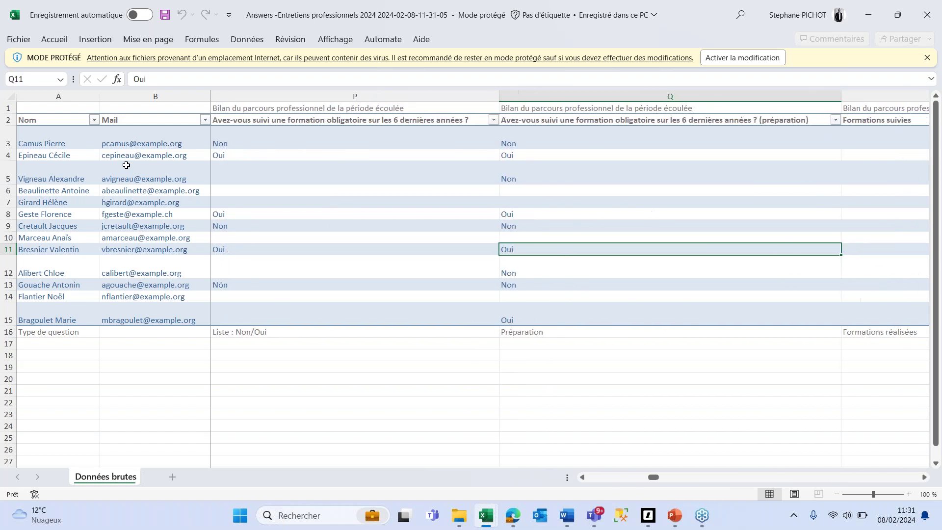
key(Right)
key(Right)
key(Right)
key(Right)
key(Right)
key(Right)
key(Right)
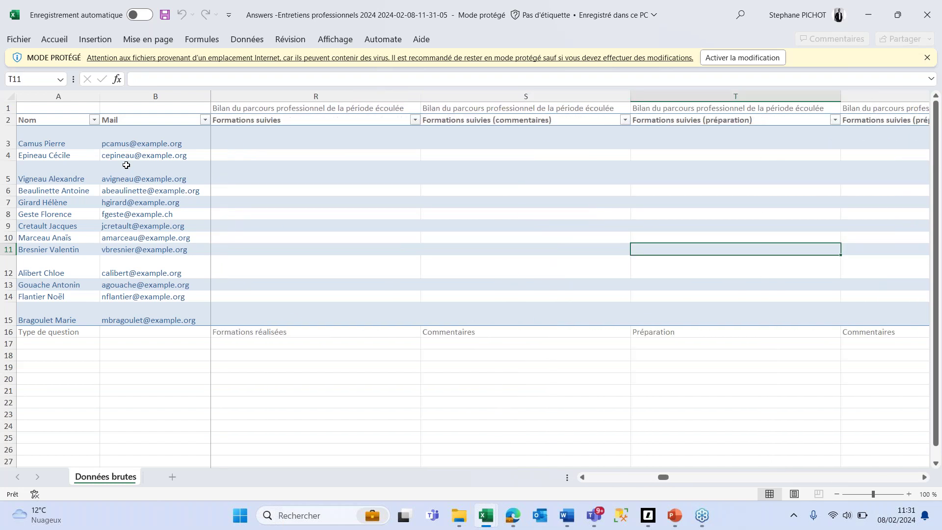
key(Right)
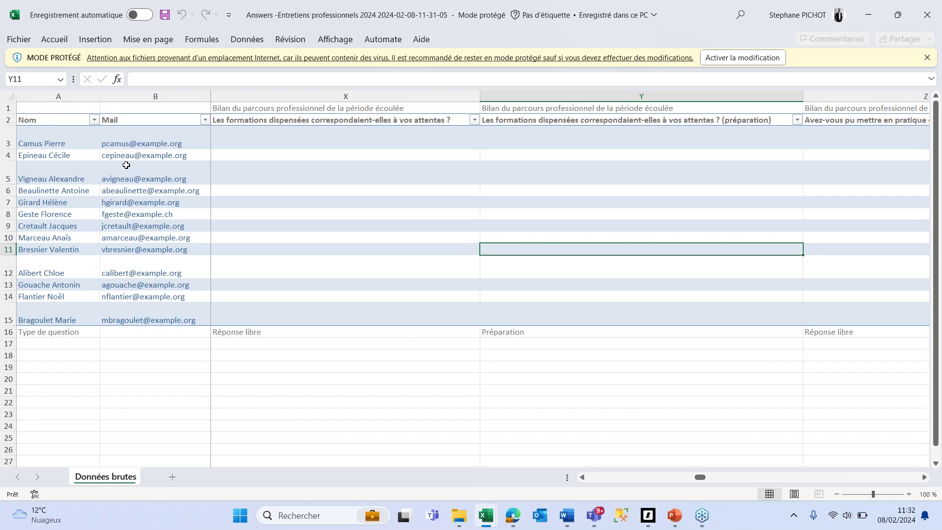
key(Right)
key(Right)
key(Right)
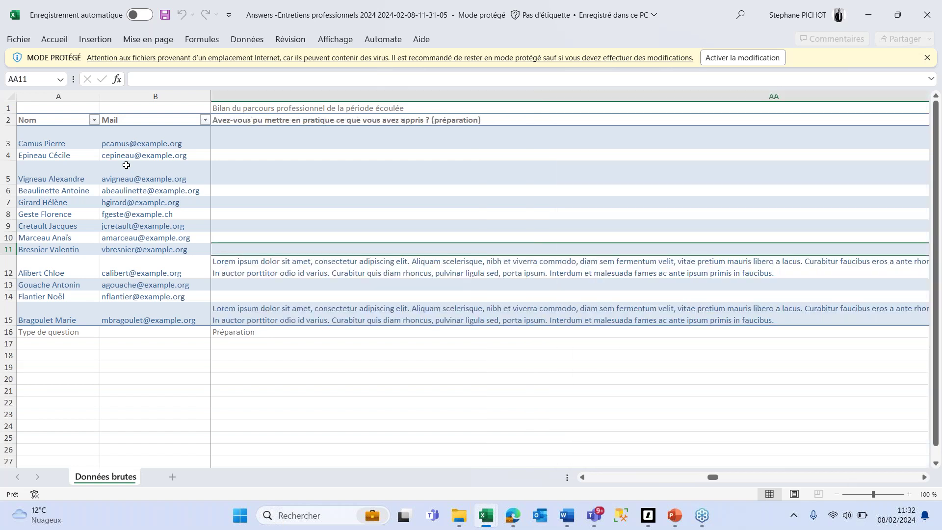
key(Right)
key(Right)
key(Right)
key(Right)
key(Right)
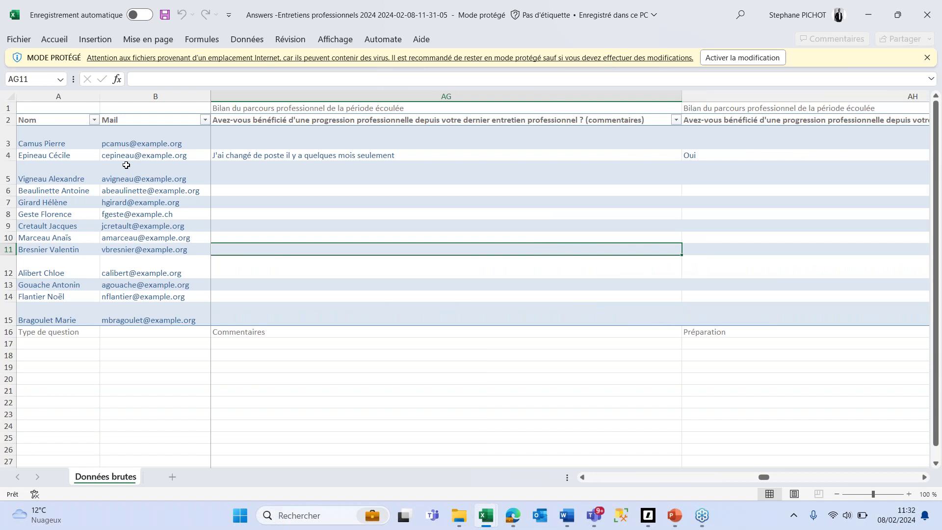
key(Right)
key(Right)
key(Right)
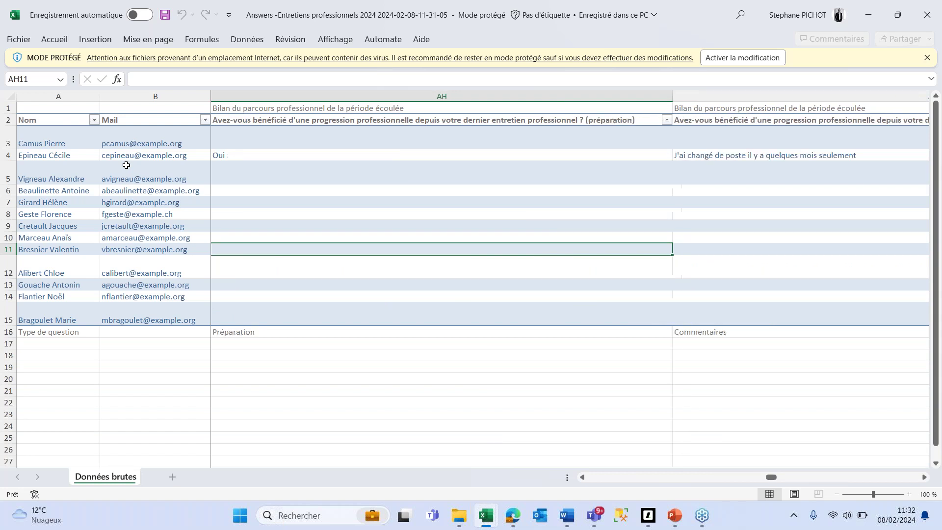
key(Right)
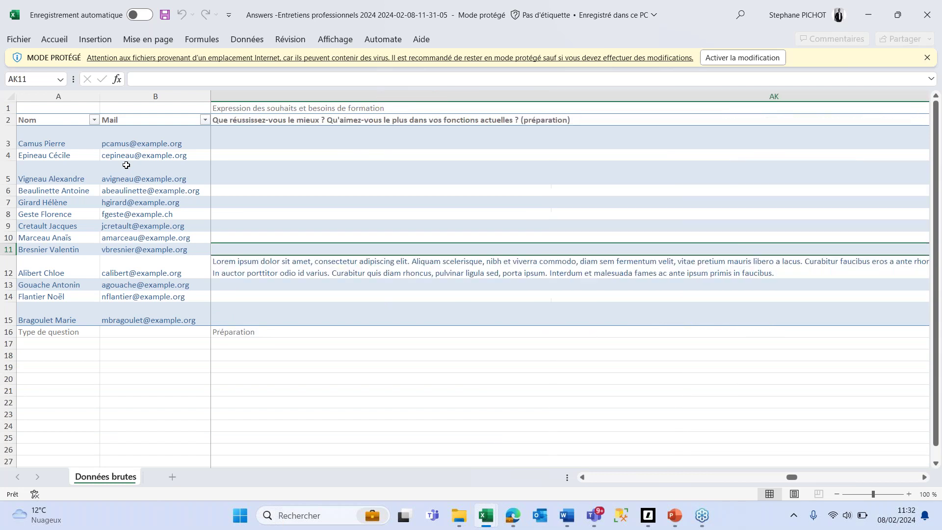
- Examine row 11's answers from Expression des souhaits et besoins de formation through to the Synthèse column
key(Right)
key(Right)
key(Right)
key(Right)
key(Right)
key(Right)
key(Right)
key(Right)
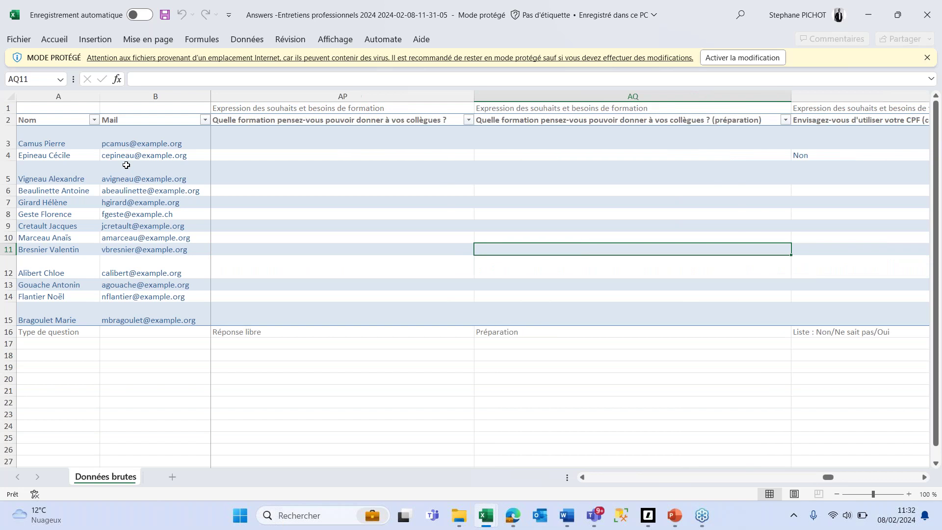
key(Right)
key(Right)
key(Right)
key(Right)
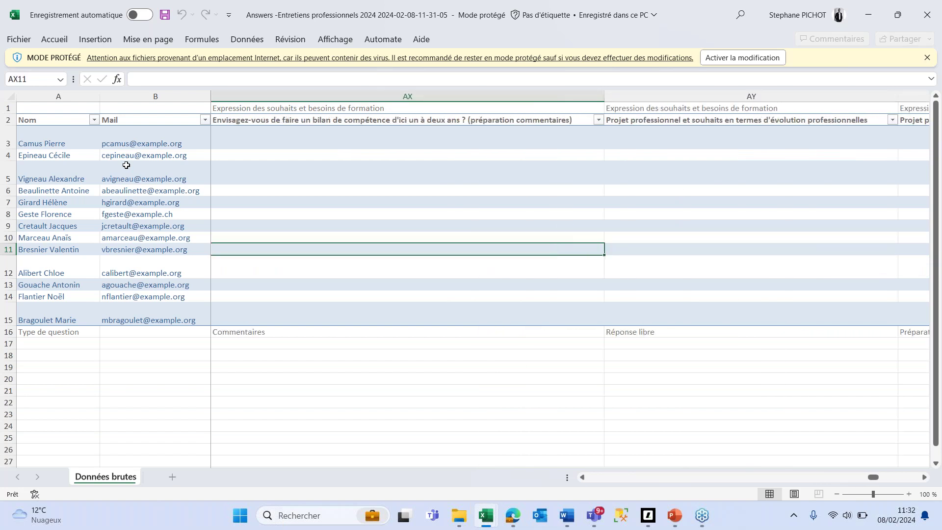
key(Right)
key(Right)
key(Right)
key(Right)
key(Right)
key(Right)
key(Right)
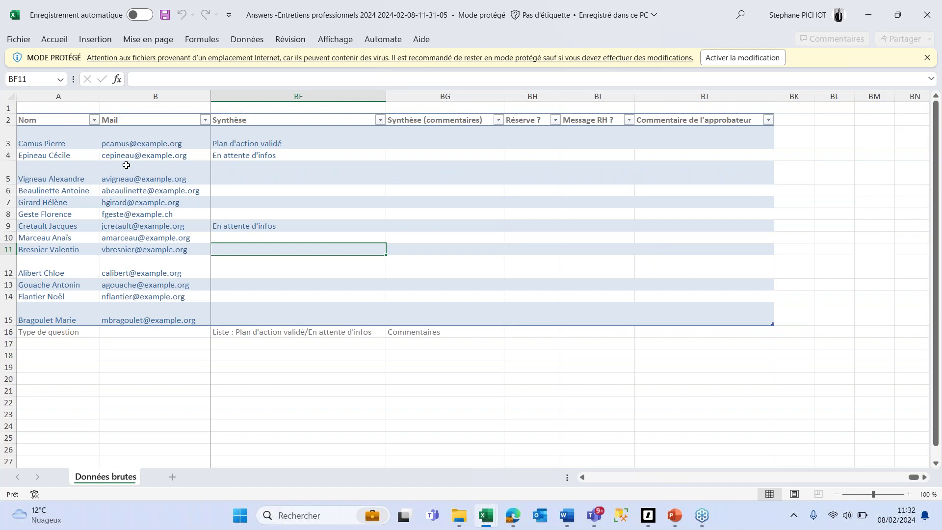
key(Left)
key(Left)
key(Left)
key(Left)
key(Left)
key(Left)
key(Left)
key(Left)
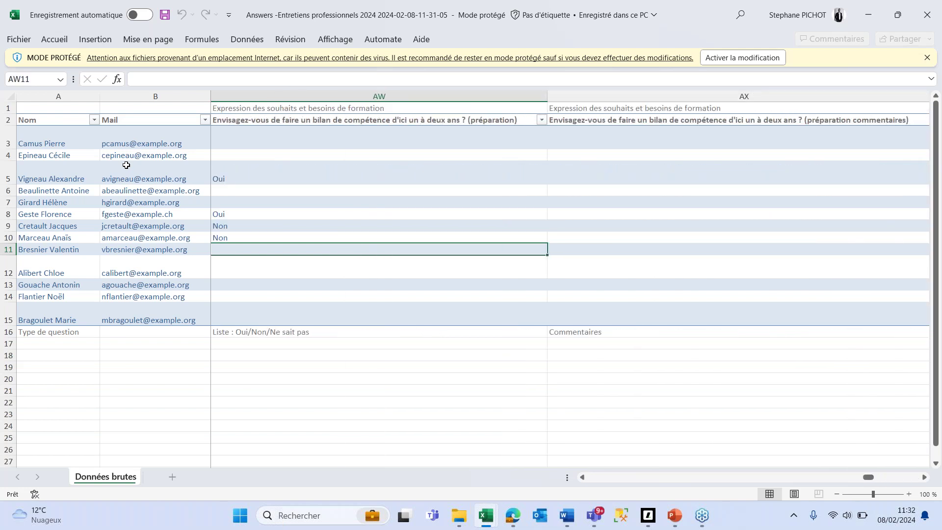
- Enable editing of the workbook and filter "Avez-vous suivi une formation obligatoire sur les 6 dernières années ? (préparation)" to only Non
click(742, 57)
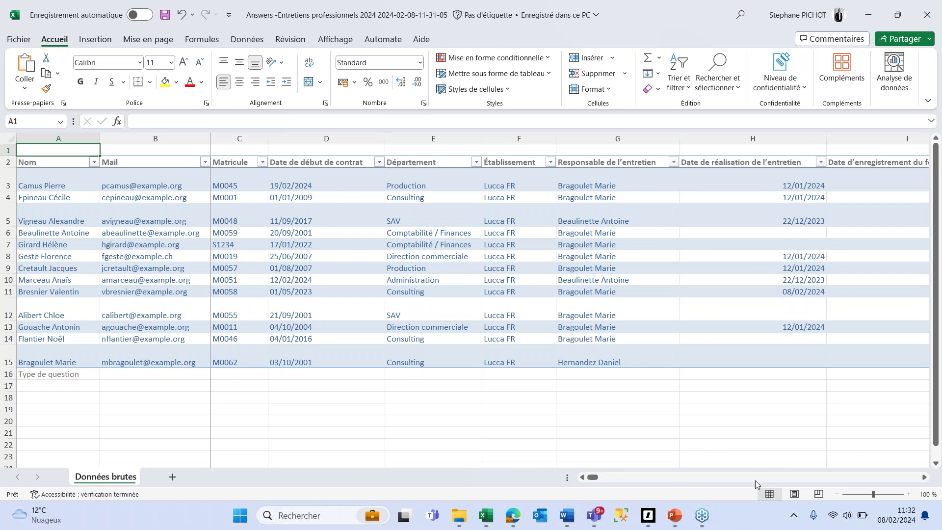
drag(926, 477, 926, 480)
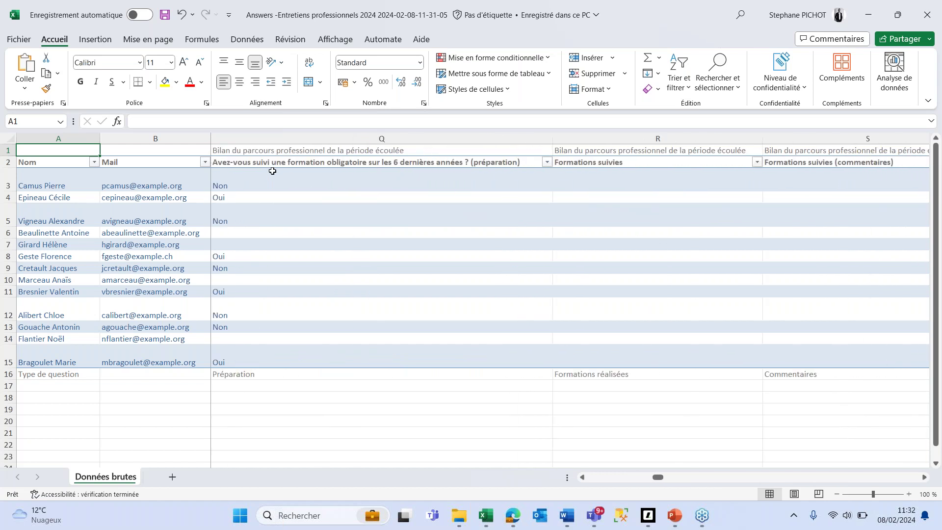
click(547, 163)
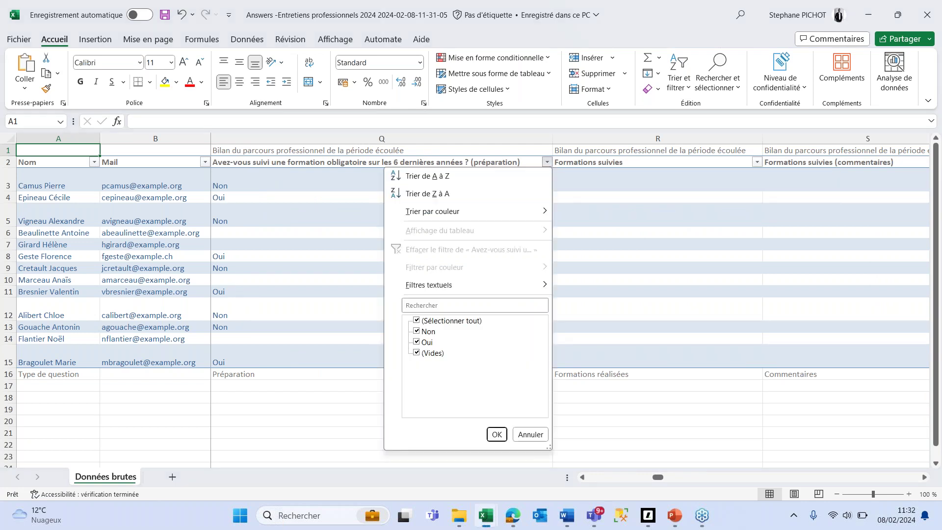
click(416, 320)
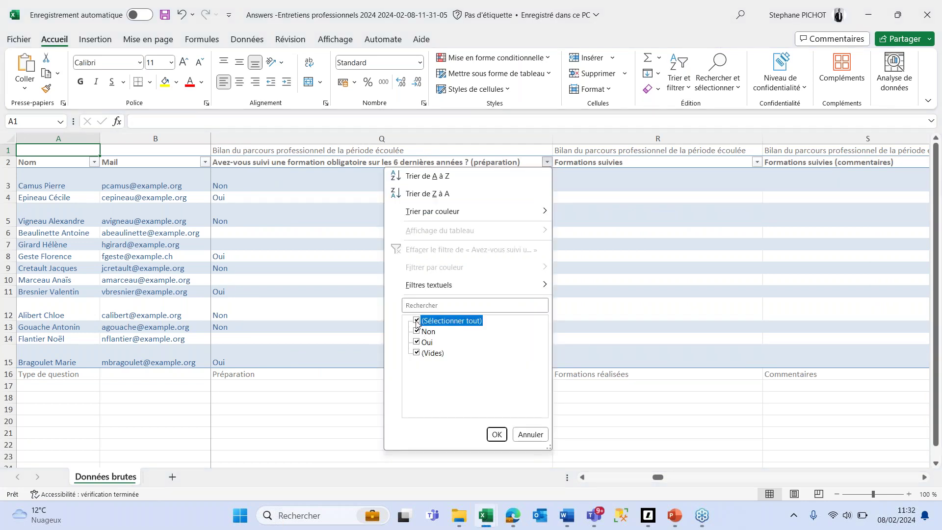
click(417, 331)
click(497, 435)
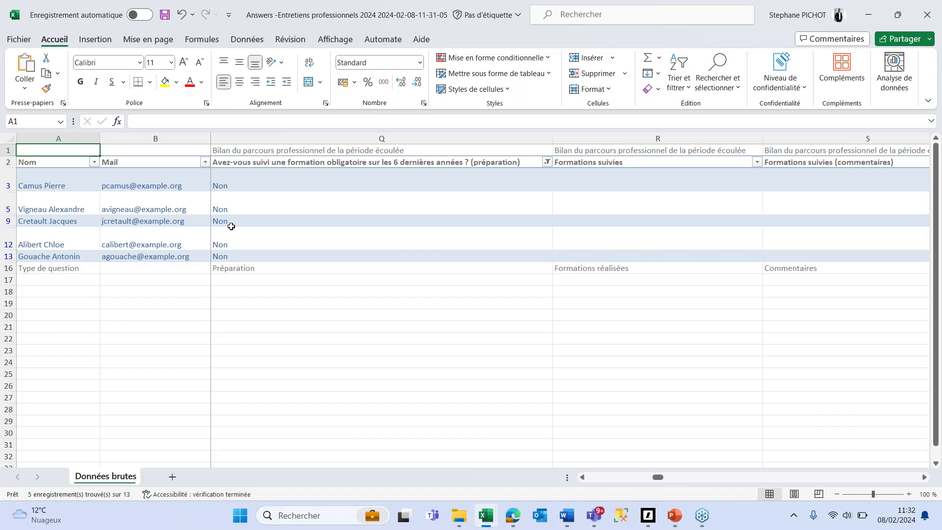
- Select the filtered Non answers in column Q to check how many employees they cover, and clear the selection
click(310, 341)
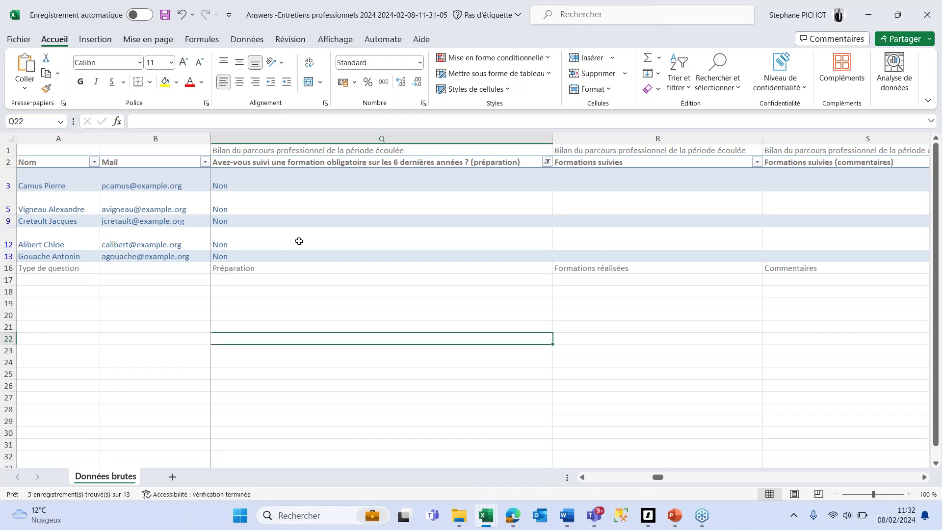
drag(265, 183, 280, 254)
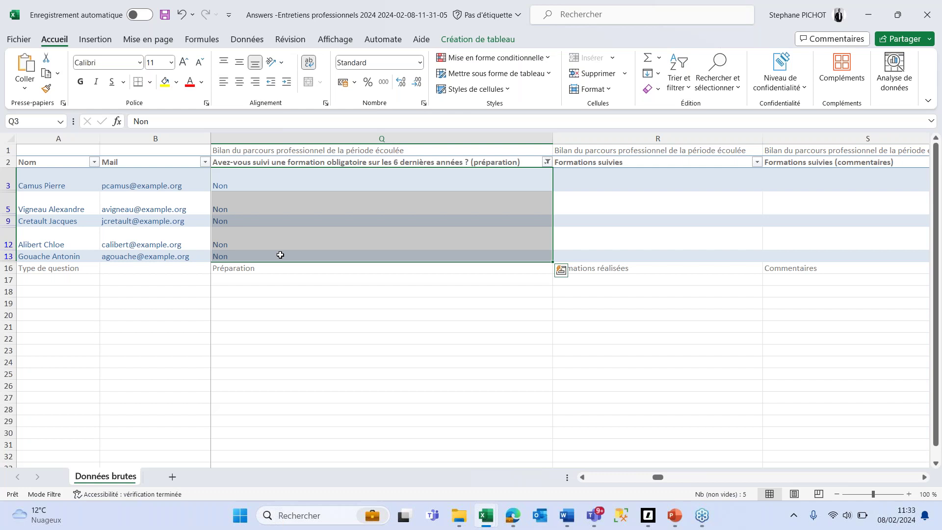
click(421, 412)
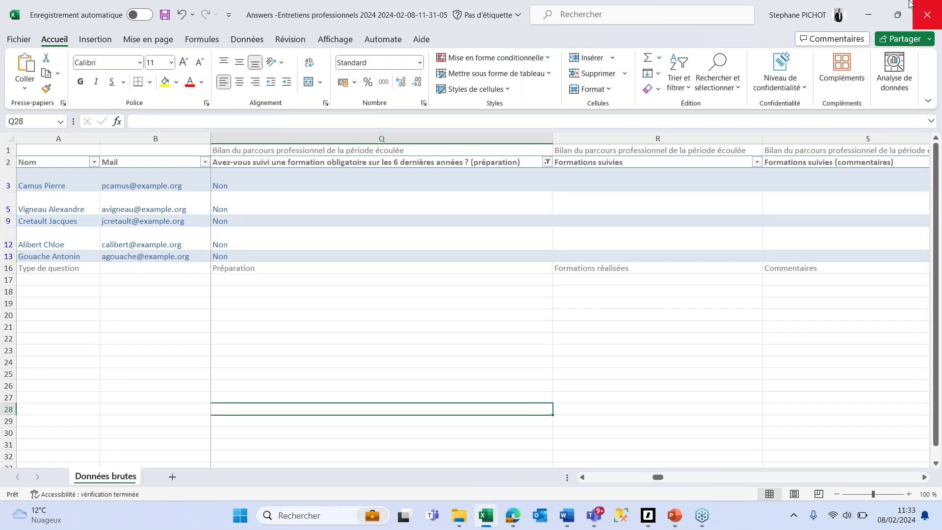
- Switch back to Poplee Entretiens in the browser, return to the campaign list and look through the En cours campaigns
click(513, 521)
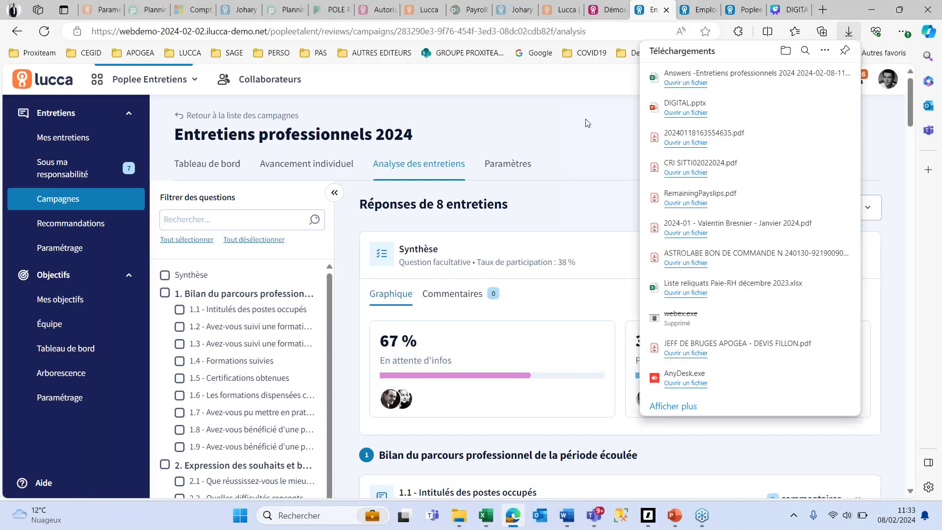
click(608, 157)
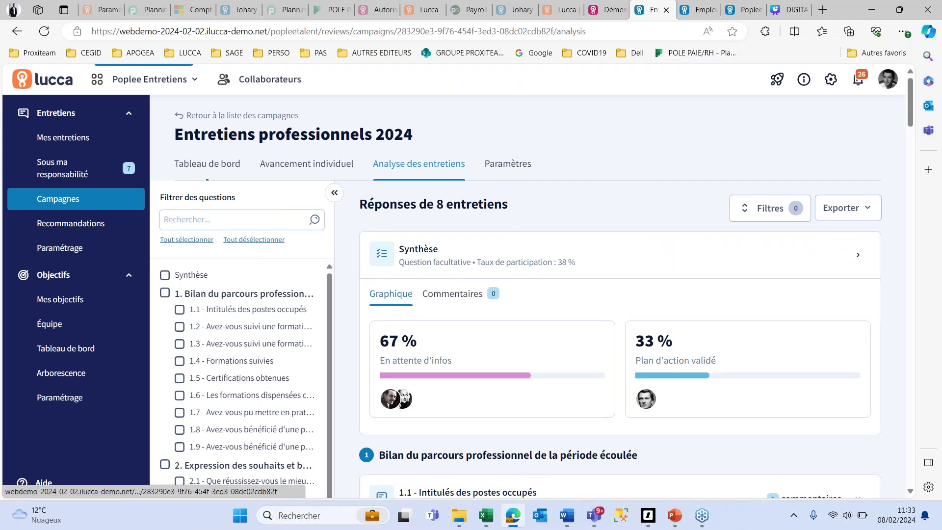
click(214, 115)
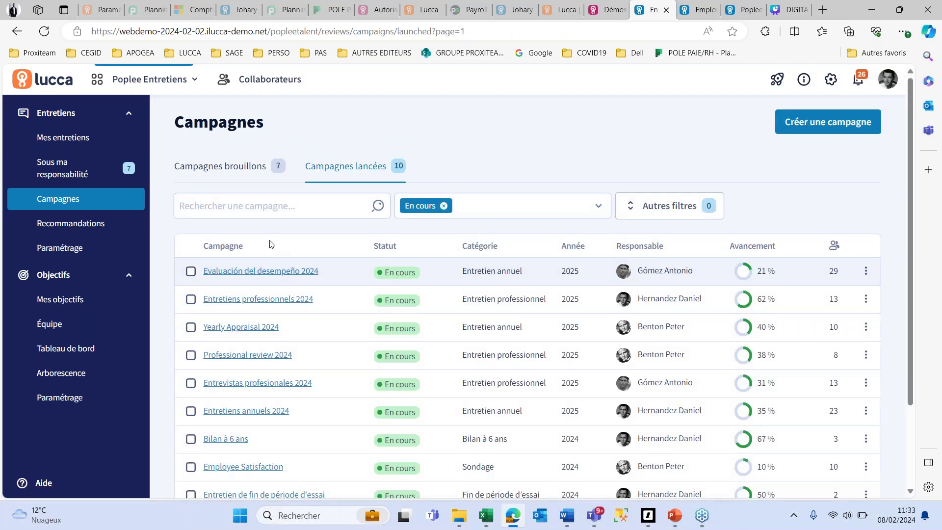
scroll(322, 284, down, 2)
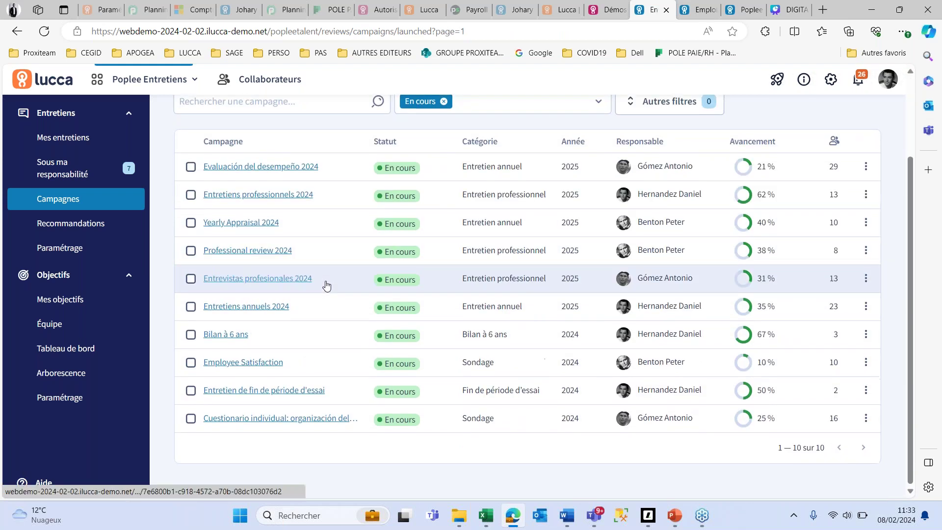
scroll(333, 295, up, 2)
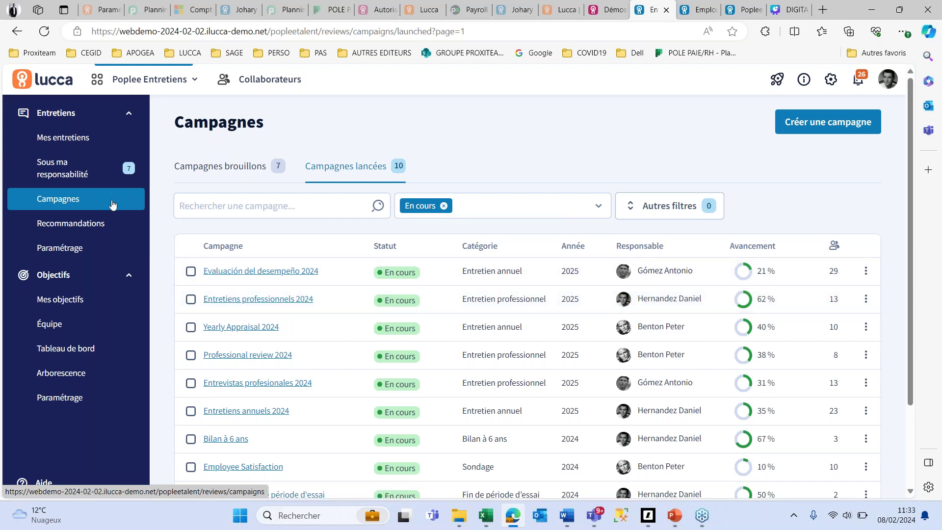
- Open Recommandations and examine the Entretiens en retard and Entretiens à venir sections by interview type
click(70, 227)
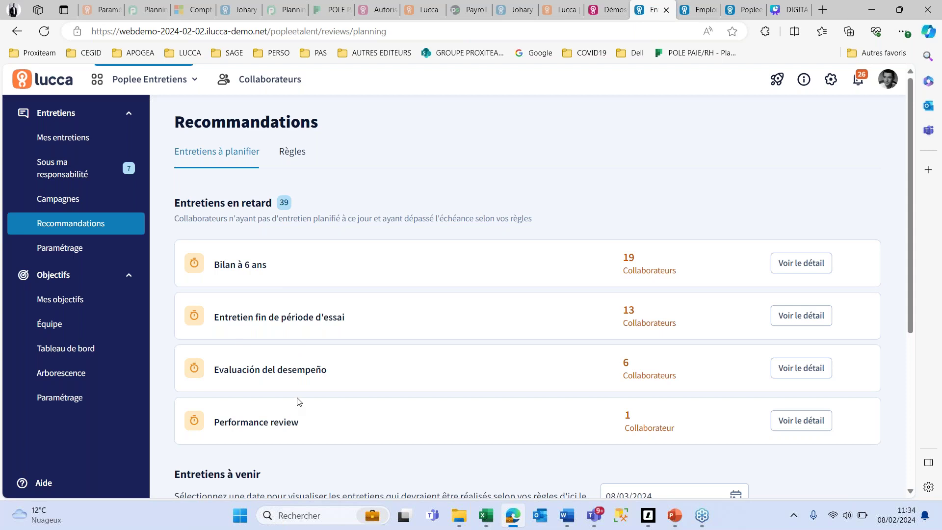
scroll(297, 402, down, 3)
scroll(299, 401, down, 1)
scroll(301, 393, down, 1)
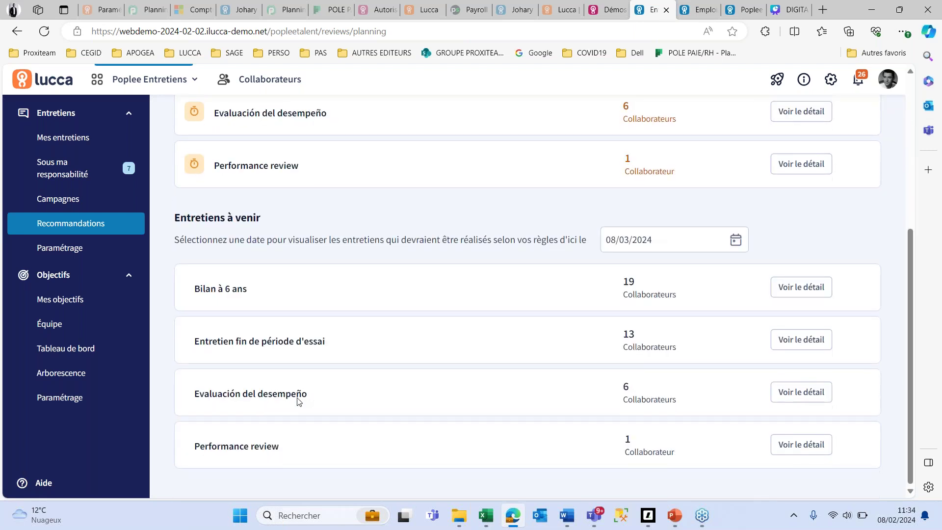
- Open the details of the overdue Bilan à 6 ans interviews and choose the Bilan à 6 ans campaign for them
scroll(294, 344, up, 4)
click(785, 203)
scroll(593, 329, down, 2)
scroll(593, 330, up, 1)
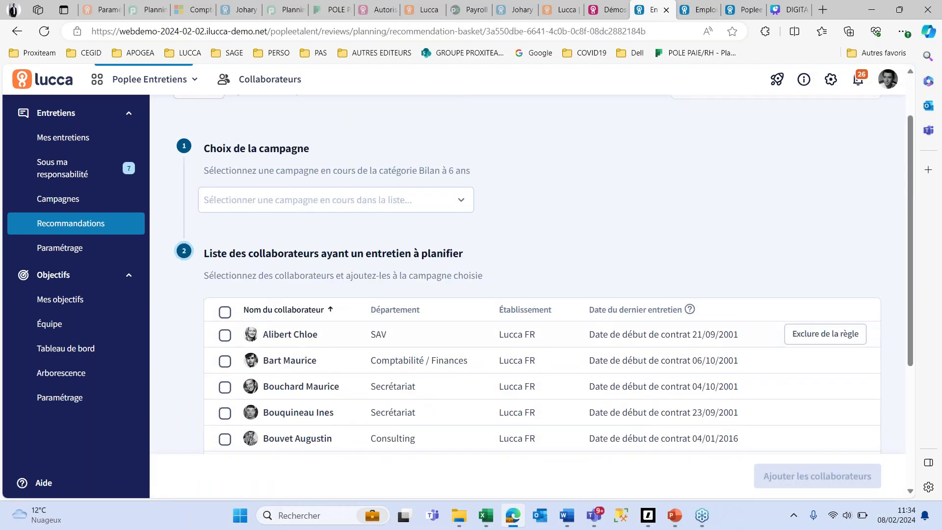
click(460, 200)
click(234, 225)
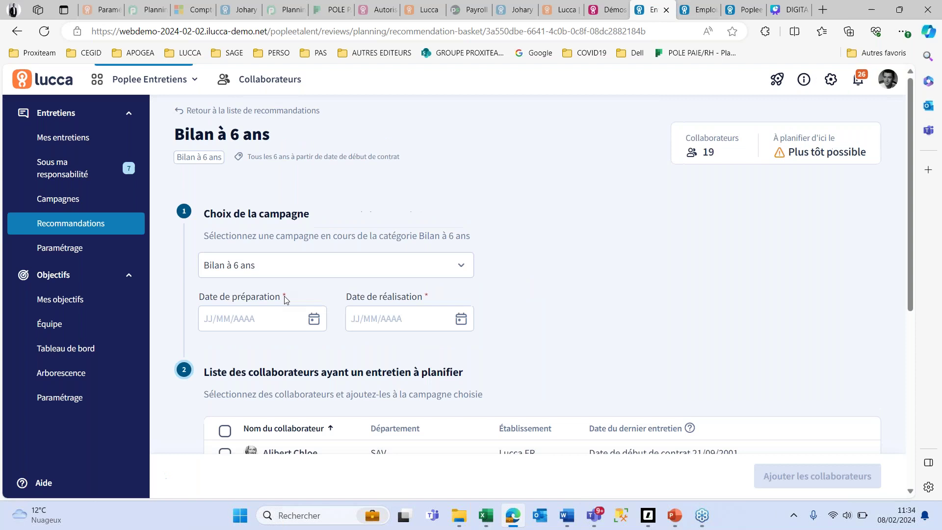
- Select all employees with a Bilan à 6 ans to plan and return to the recommendations without adding them to the campaign
scroll(299, 309, down, 4)
click(224, 170)
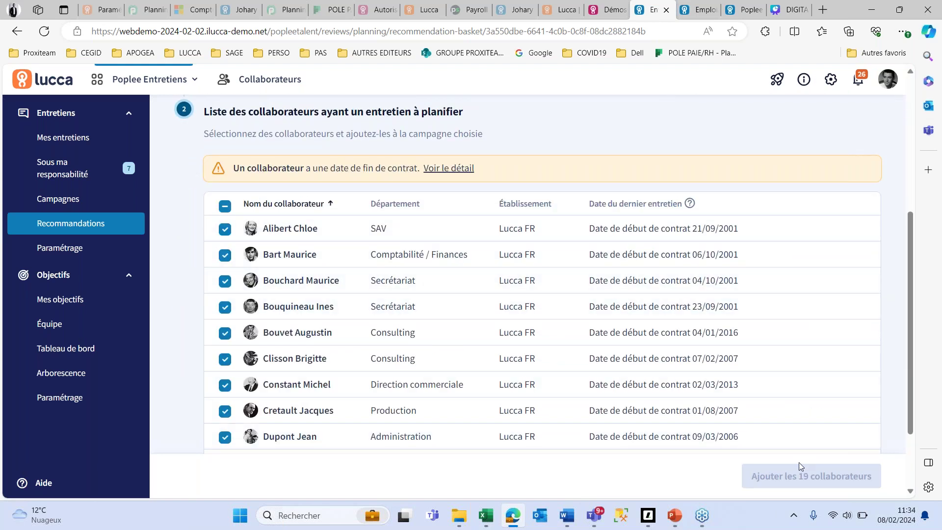
scroll(539, 294, up, 2)
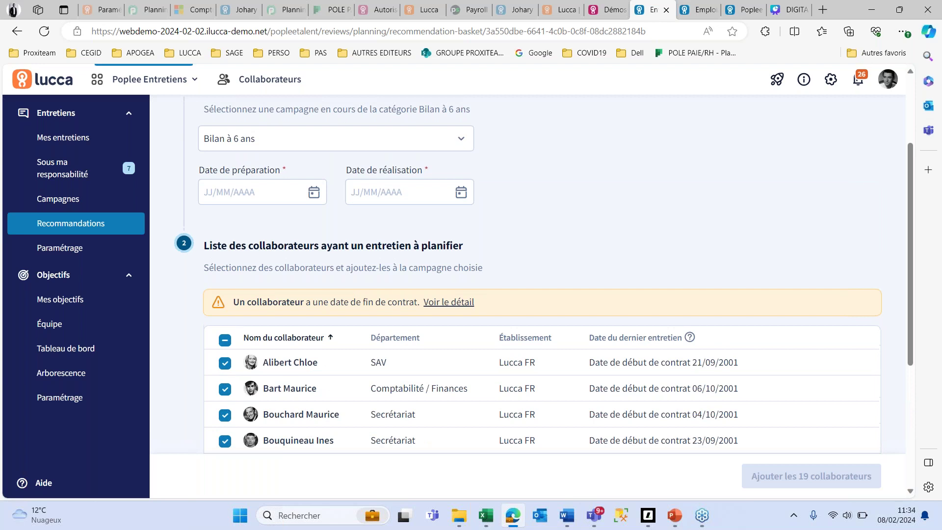
scroll(718, 456, up, 2)
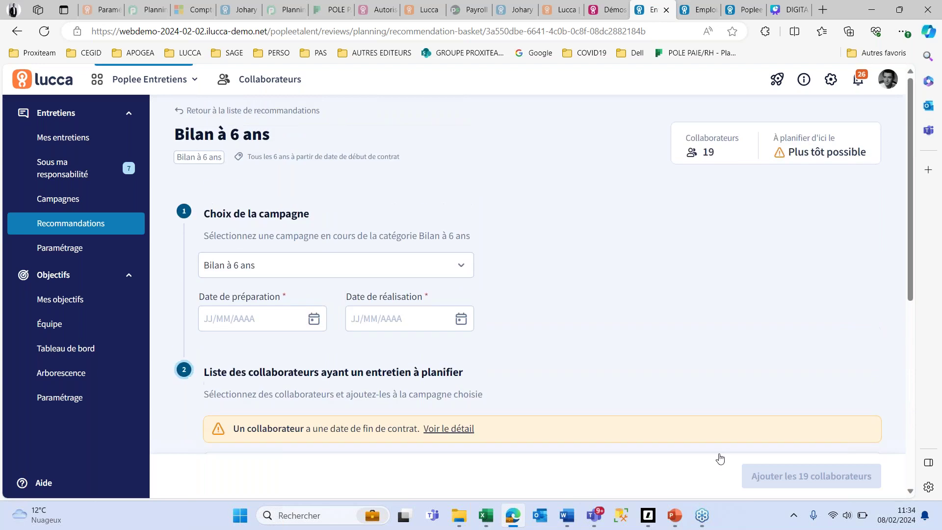
click(231, 113)
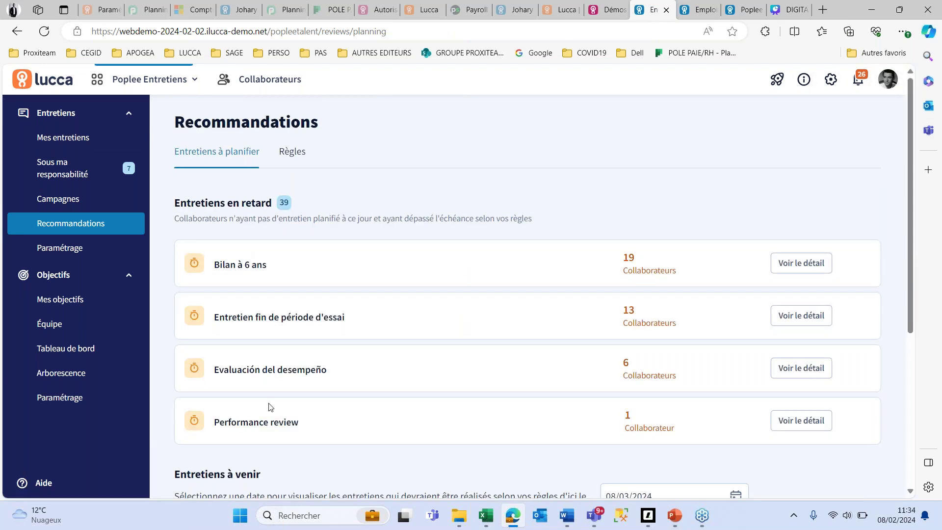
- Return to Campagnes and look through the launched campaigns, both En cours and Clôturée, including those of earlier years
click(65, 209)
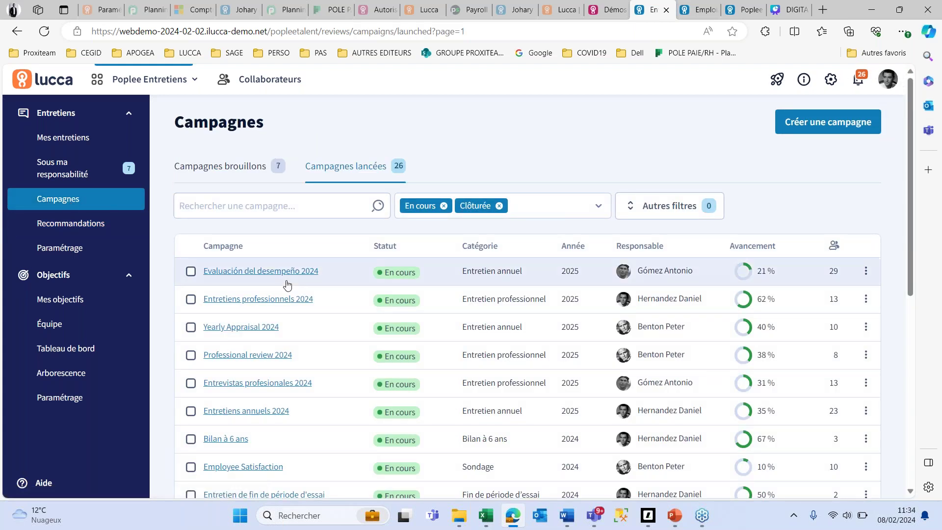
scroll(292, 289, down, 1)
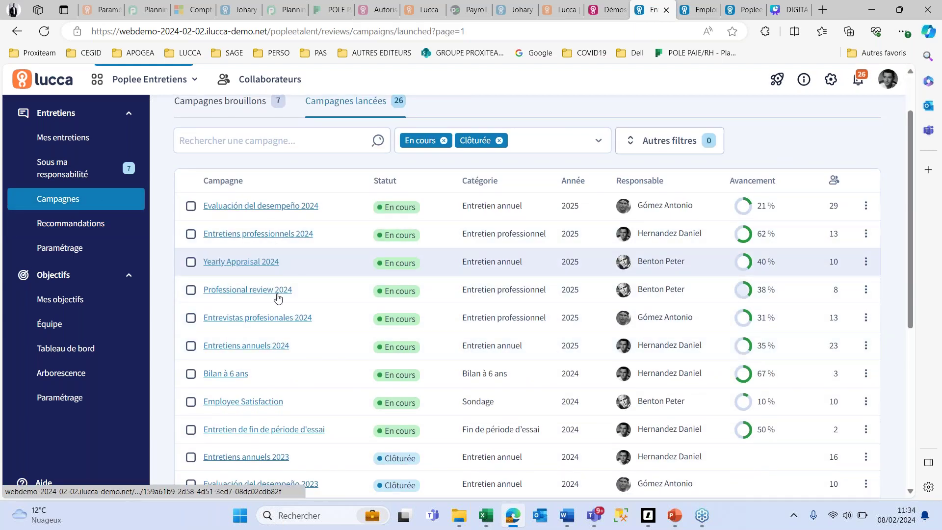
scroll(329, 308, down, 4)
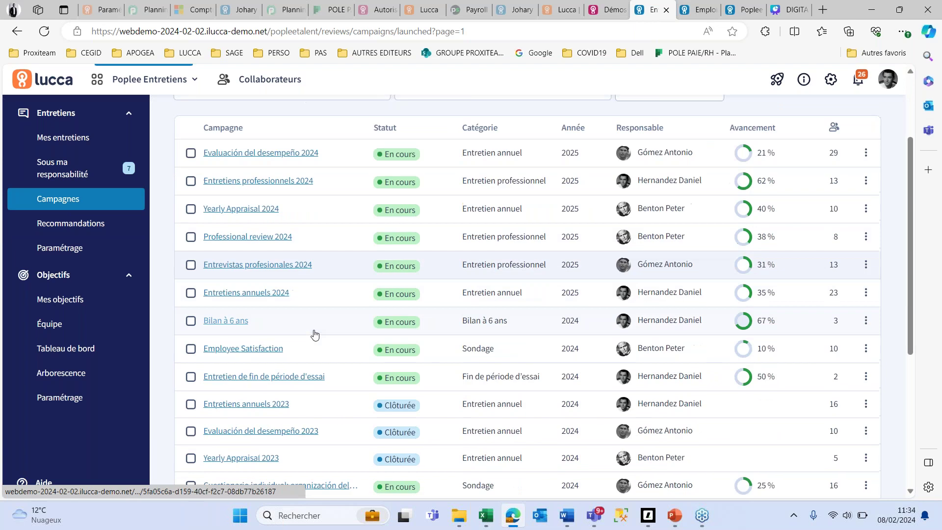
scroll(329, 337, down, 1)
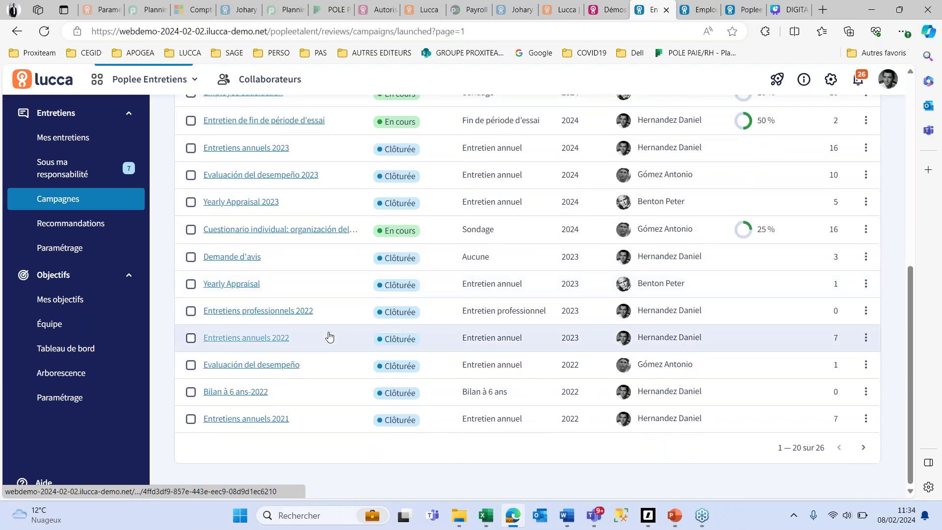
scroll(327, 333, up, 6)
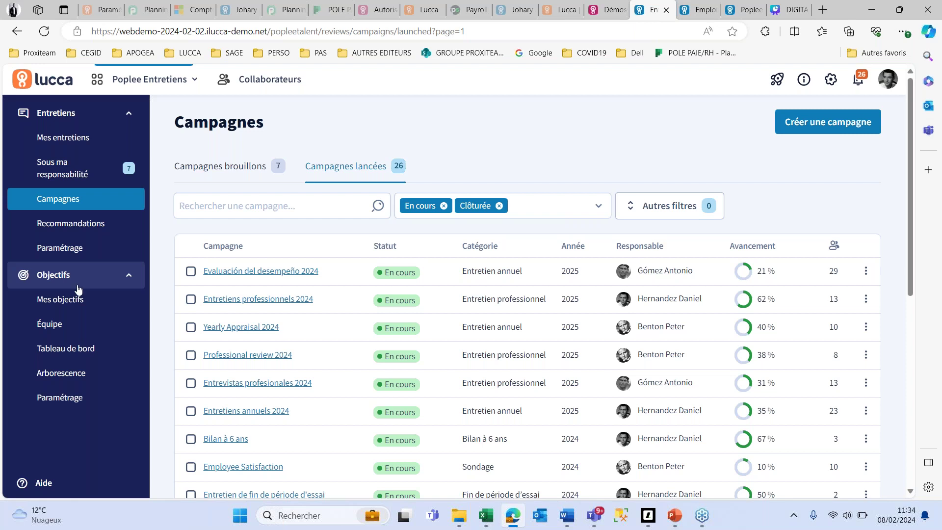
- Open Mes objectifs and examine the 2024 team objectives and personal objectives
click(64, 276)
click(85, 272)
click(69, 299)
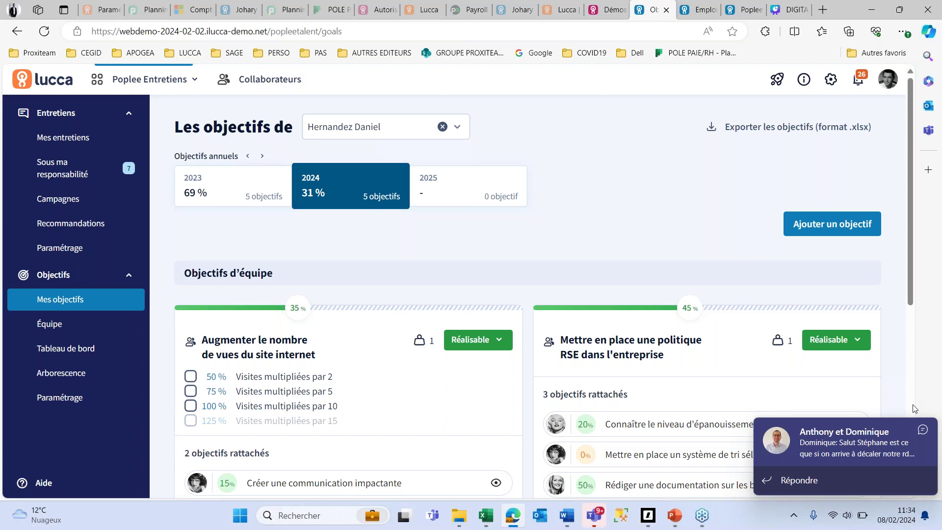
scroll(913, 405, down, 7)
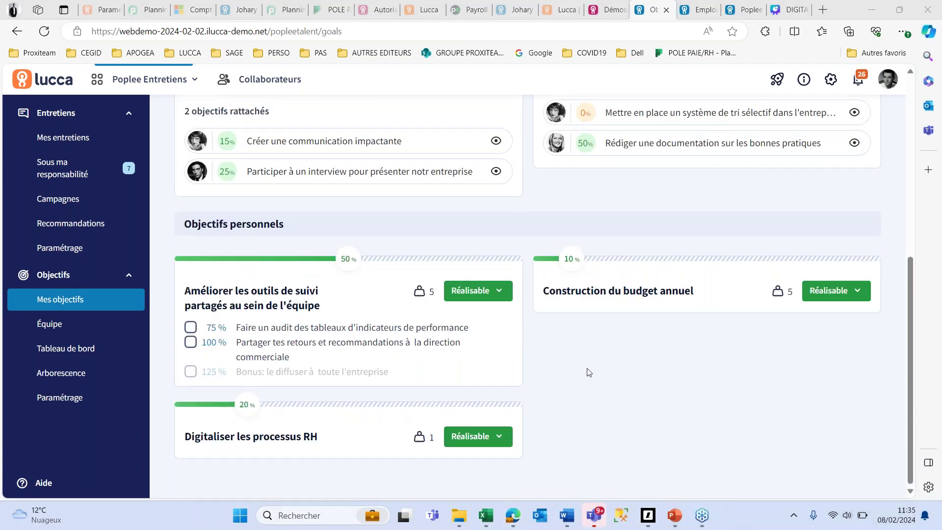
scroll(591, 372, up, 5)
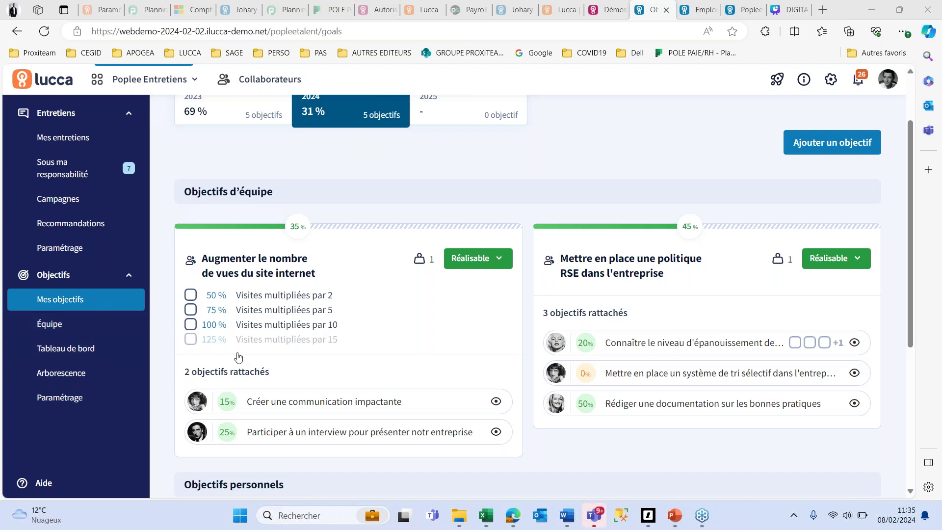
scroll(353, 311, up, 2)
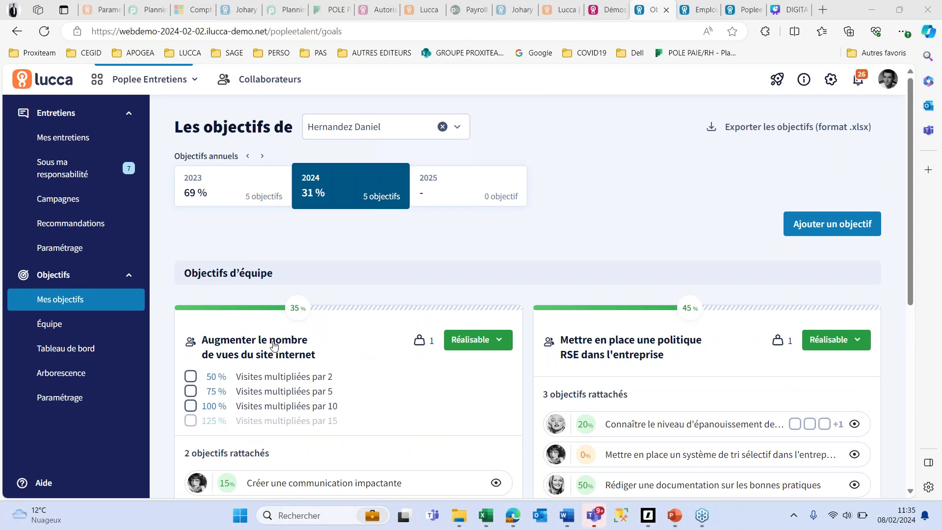
- View the supervised team's objectives and the objectives dashboard by department
click(49, 324)
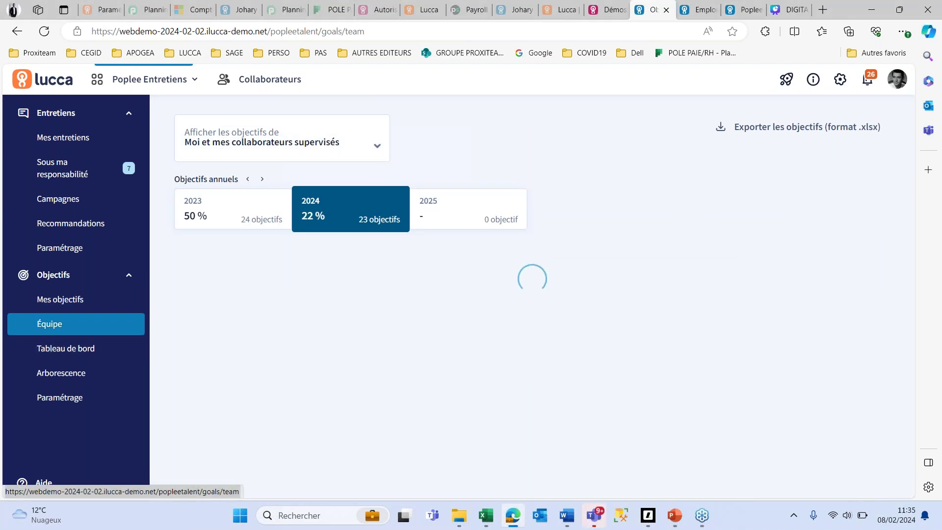
click(83, 350)
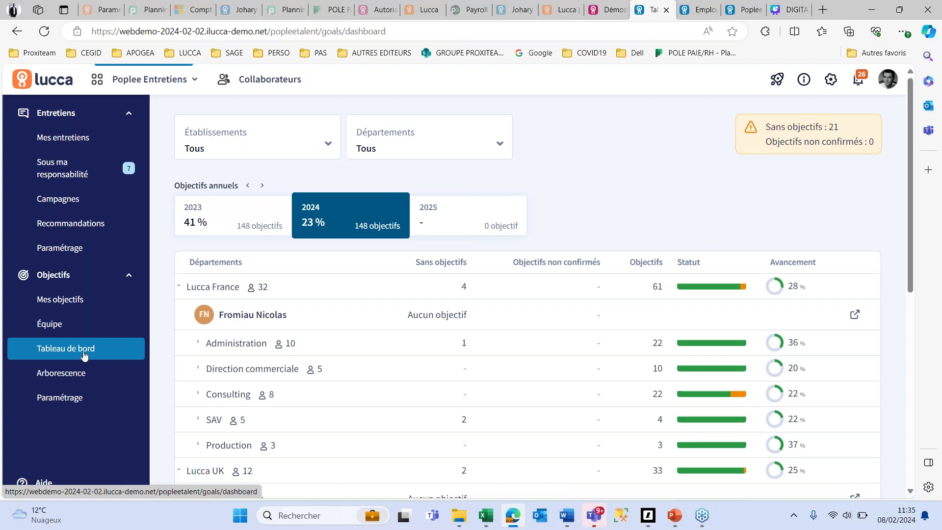
- Go back to Mes objectifs, view the details of the team objective "Augmenter le nombre de vues du site internet" and close them
click(67, 302)
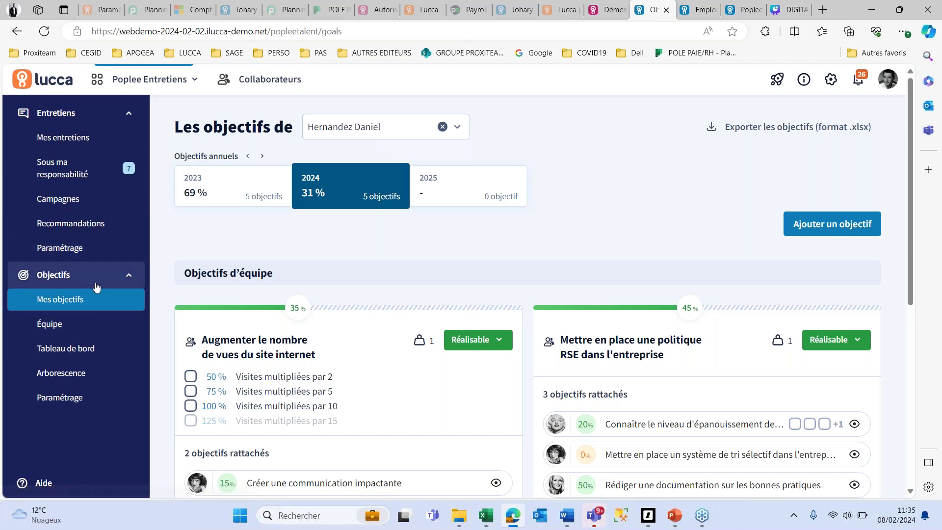
scroll(257, 350, down, 1)
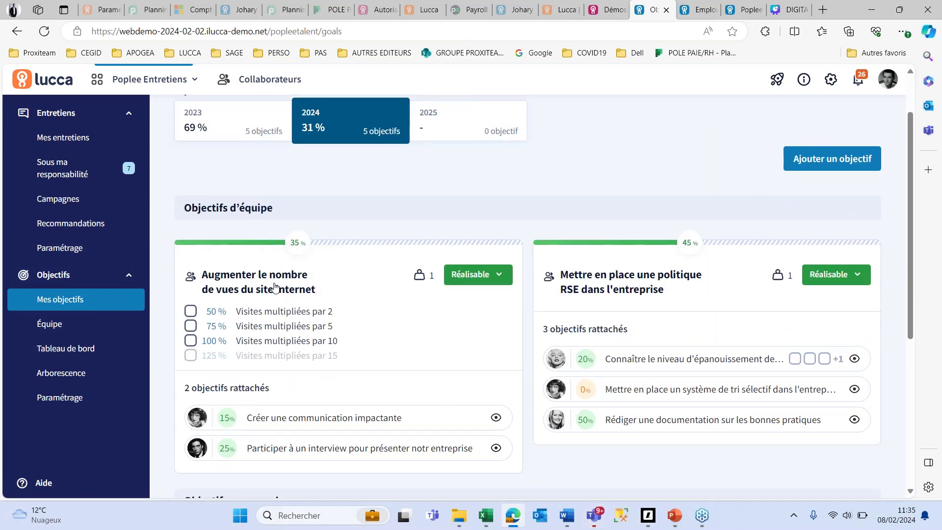
click(274, 288)
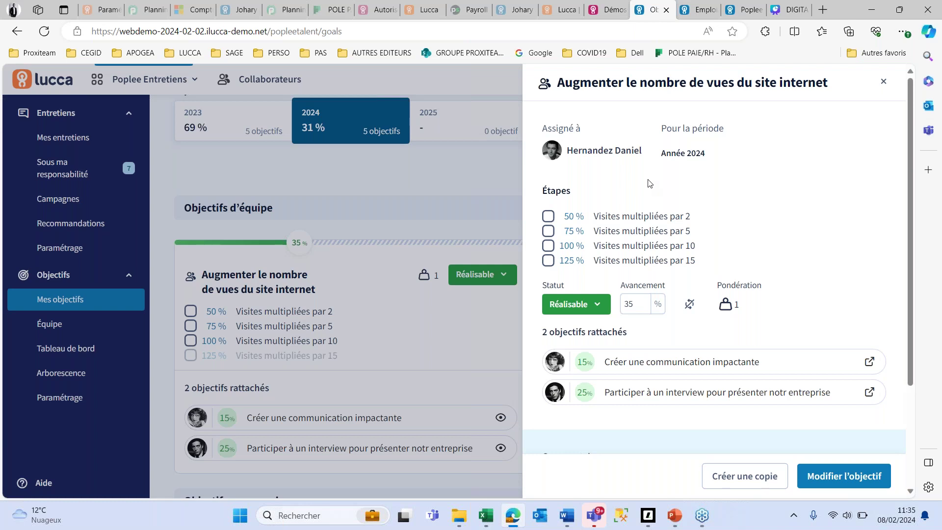
click(883, 81)
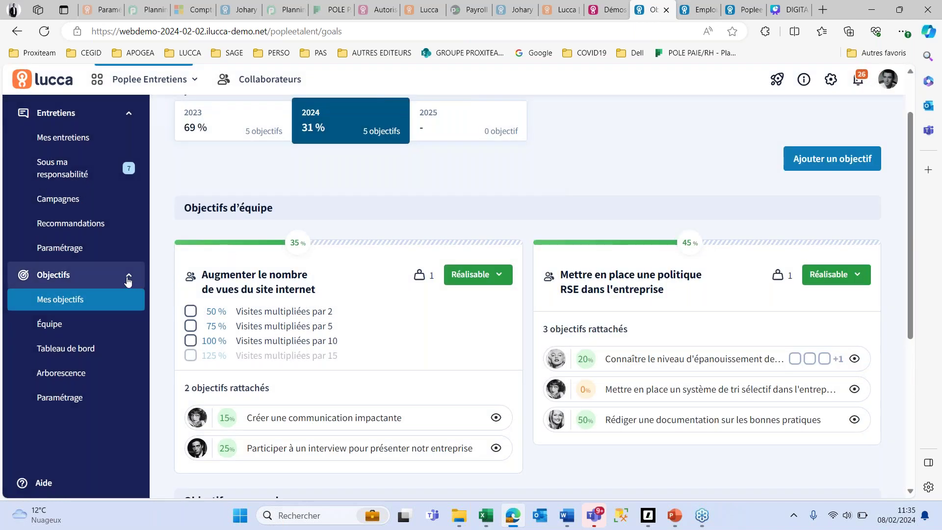
- Visit the Campagnes, Mes entretiens and Sous ma responsabilité pages and finish on the launched campaigns list
click(82, 205)
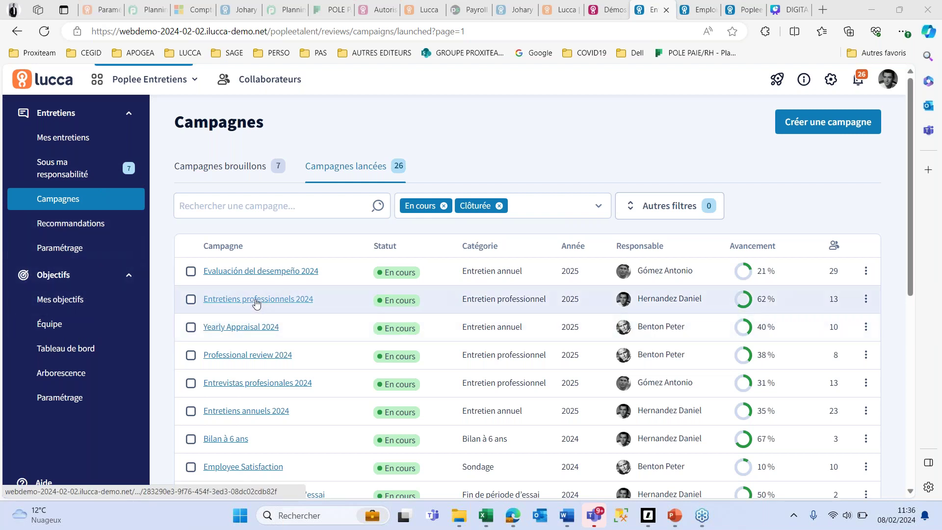
click(80, 143)
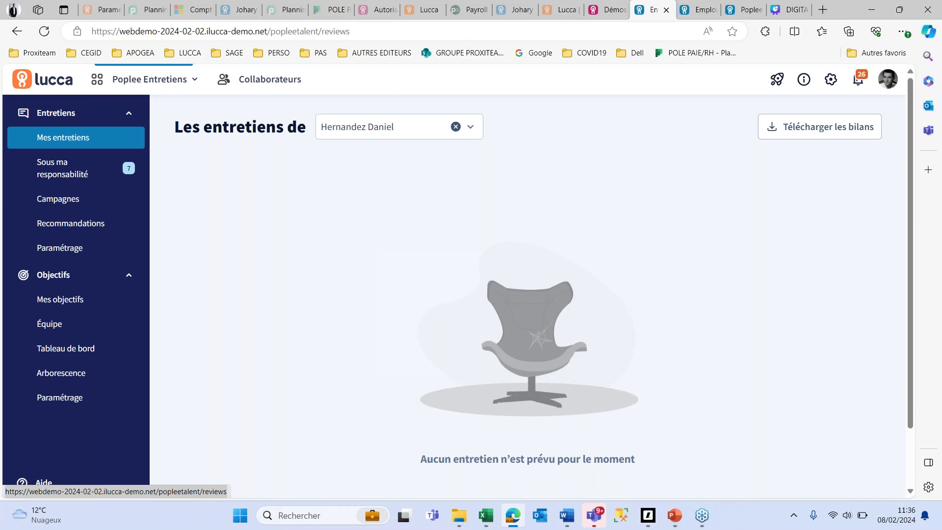
click(70, 179)
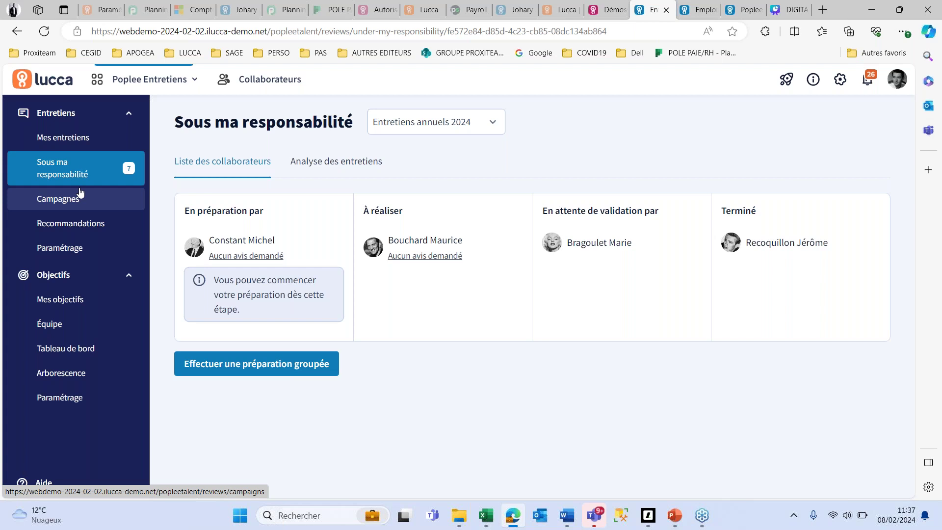
click(69, 198)
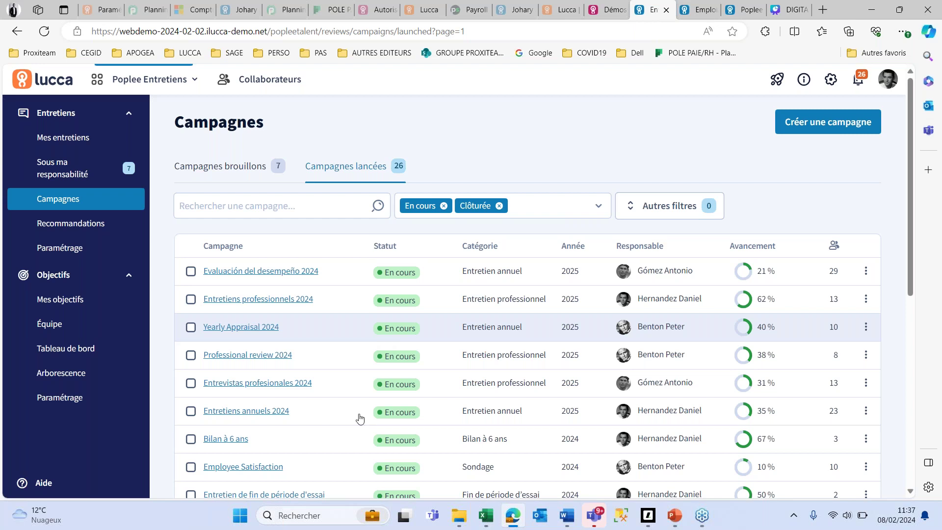
- Open Mes entretiens and view the list of employees whose interviews can be displayed
click(65, 139)
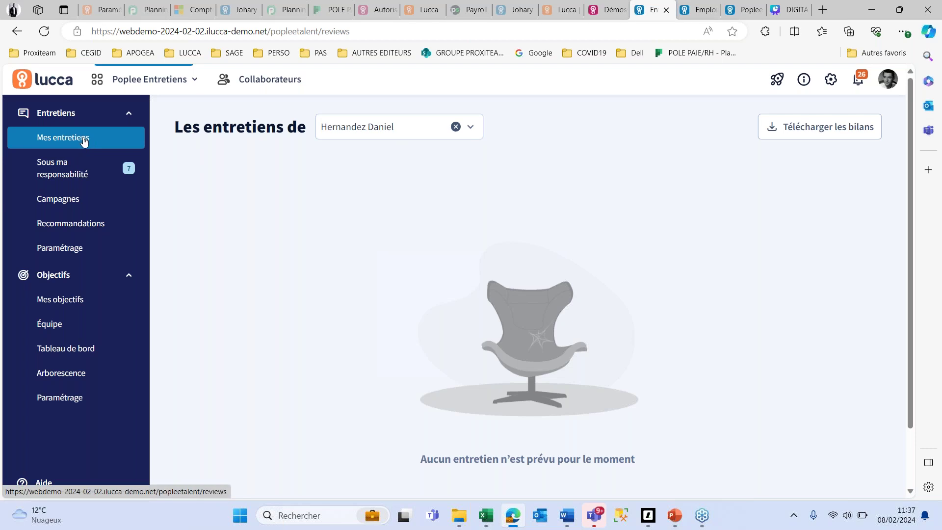
click(380, 129)
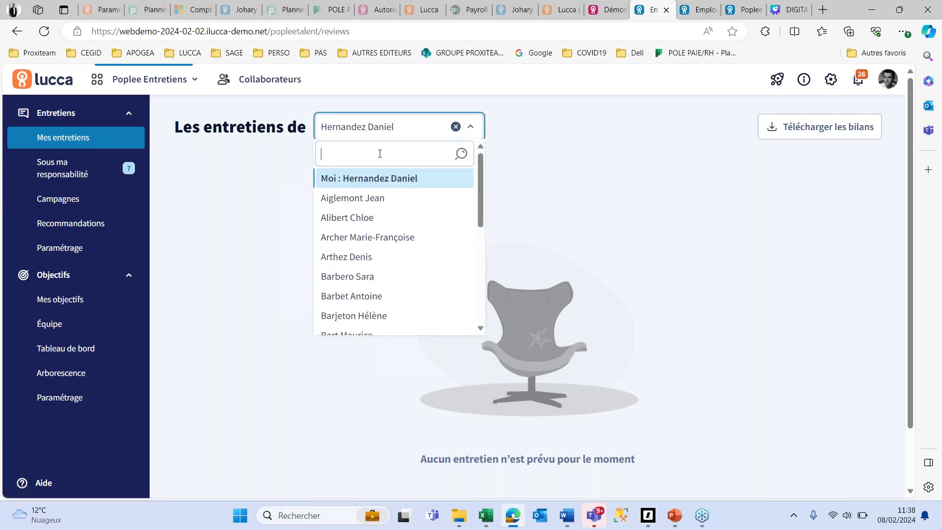
click(759, 22)
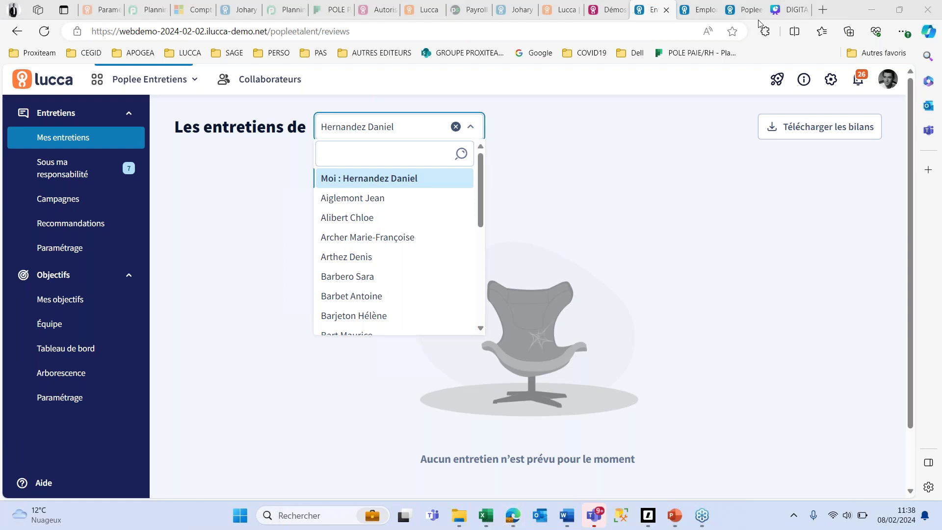
click(881, 90)
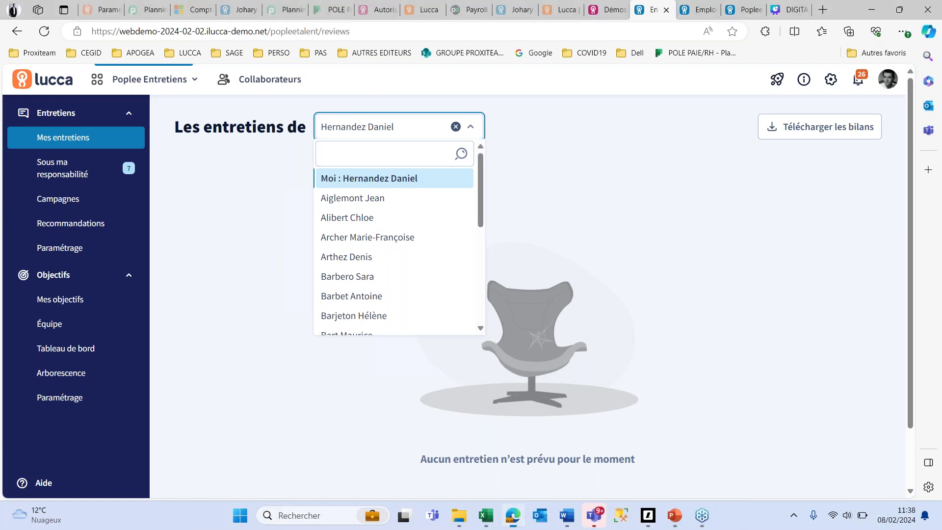
- Log out of the administrator account and sign in with the supervised employee's saved username and password
click(882, 76)
click(862, 181)
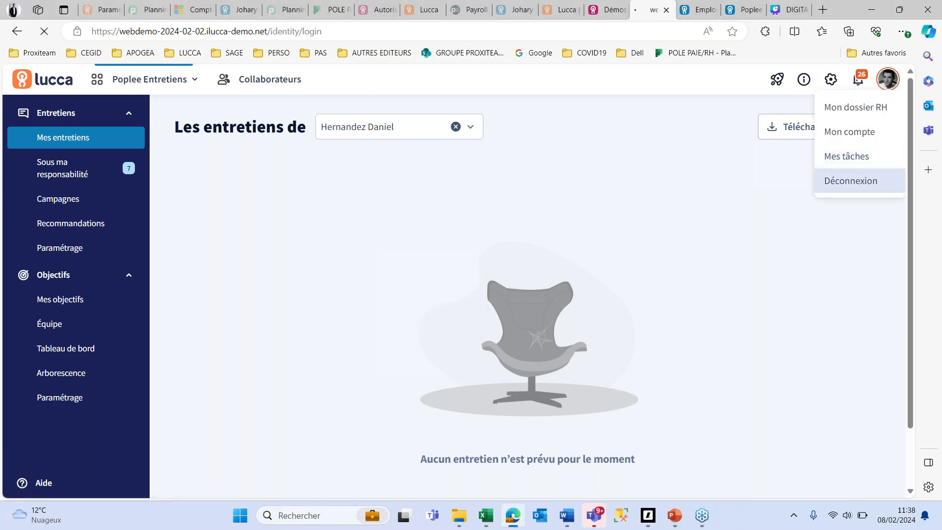
double_click(754, 259)
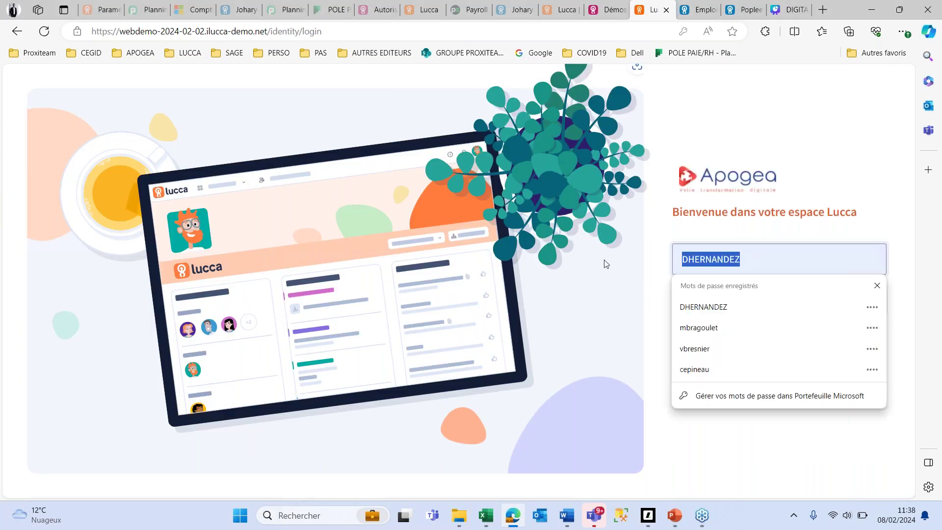
click(712, 348)
click(788, 360)
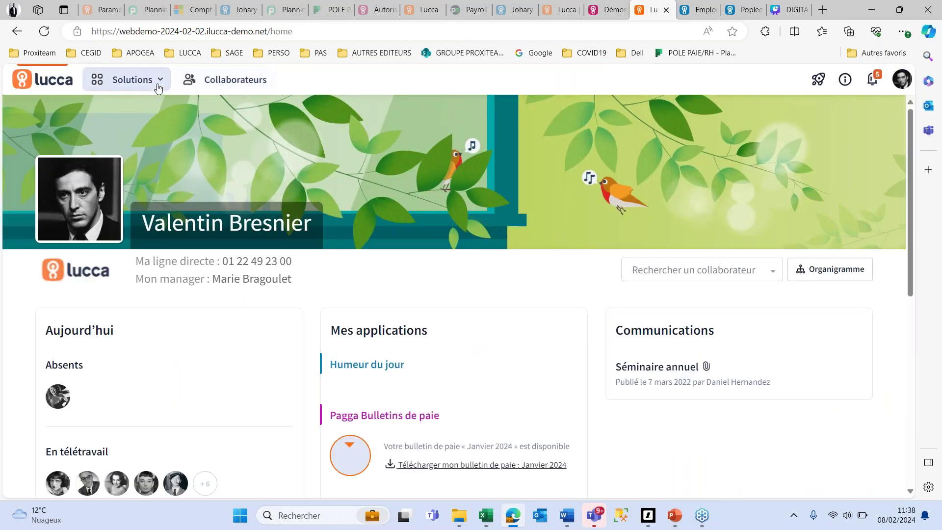
- Open Poplee Entretiens and view the completed Entretiens professionnels 2024 interview from Mes entretiens
click(157, 84)
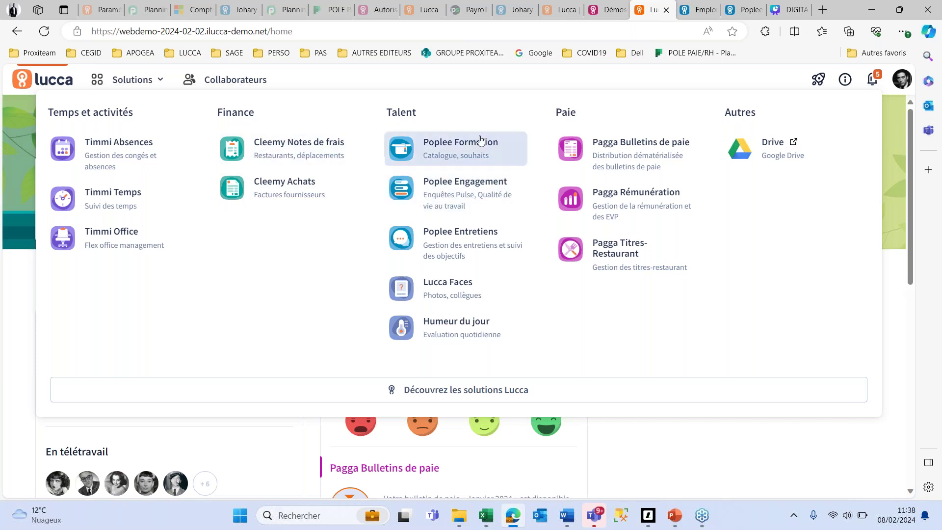
click(481, 247)
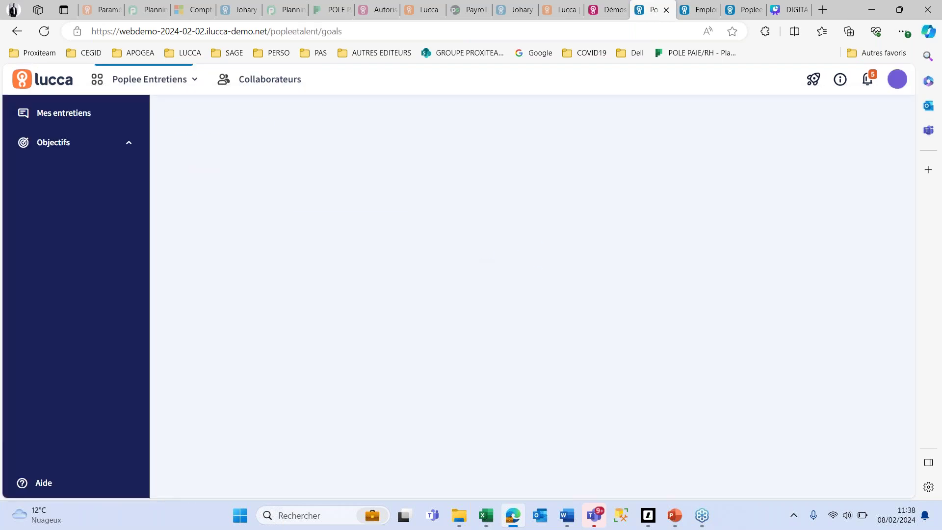
click(64, 113)
click(307, 231)
scroll(320, 307, down, 1)
scroll(251, 343, down, 2)
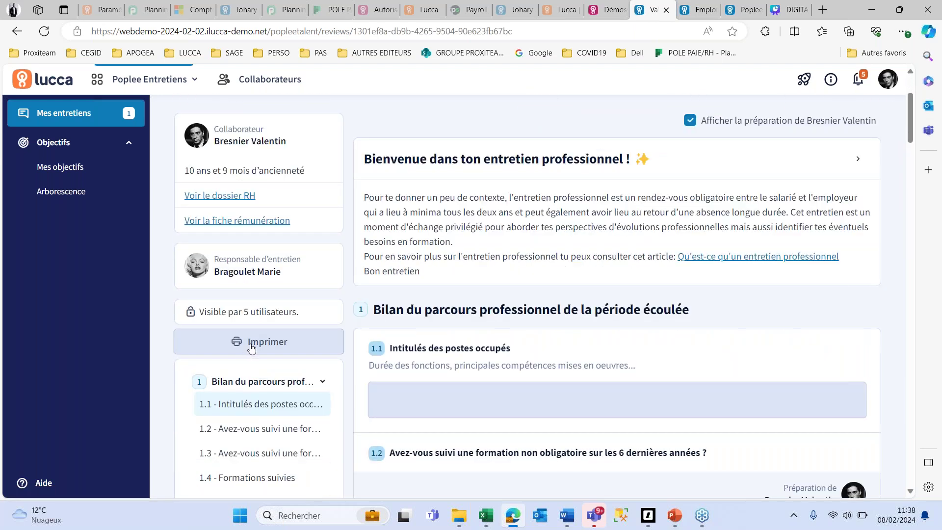
- Open the print version of the 2024 professional interview, review its pages and close it without printing
click(251, 346)
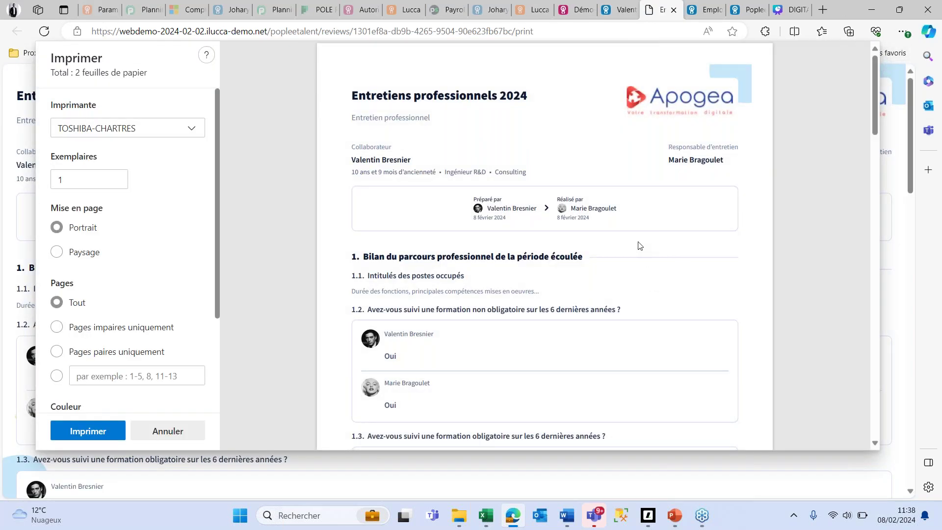
scroll(637, 244, down, 1)
scroll(639, 246, down, 6)
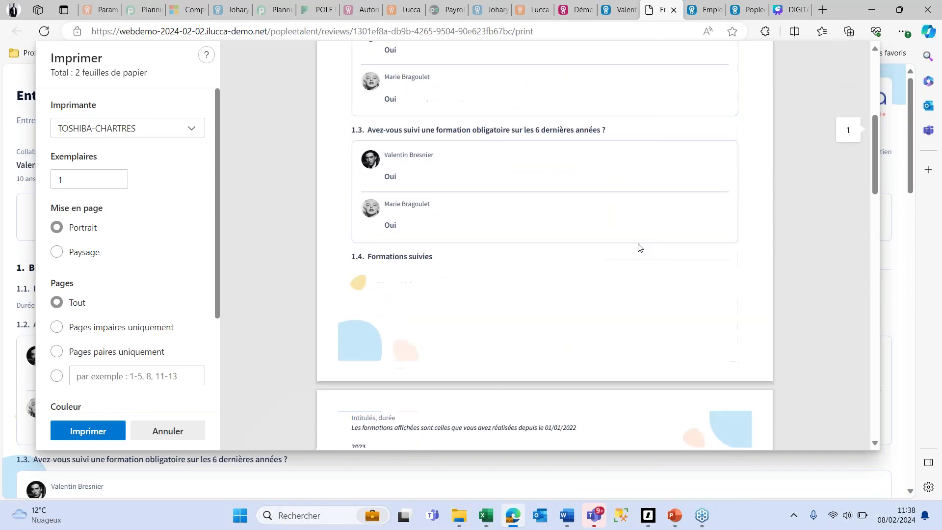
scroll(644, 184, up, 7)
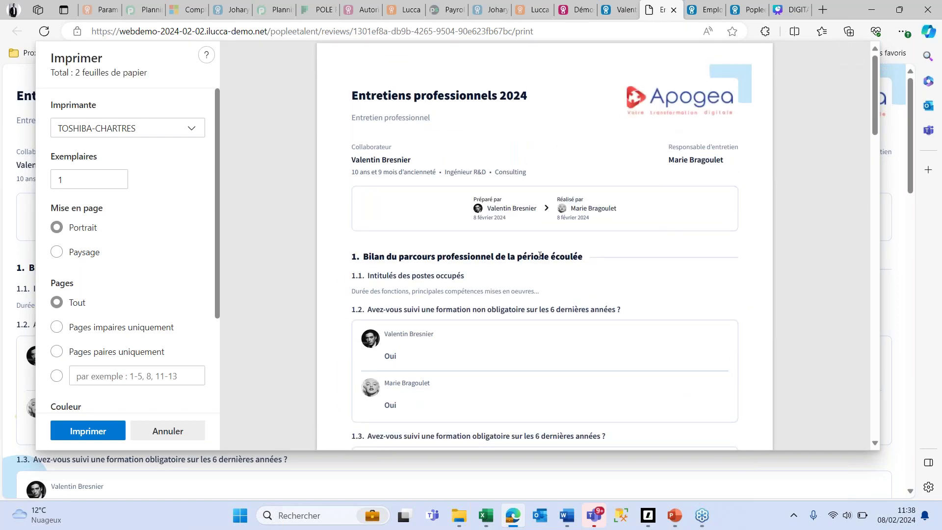
scroll(540, 256, down, 4)
scroll(550, 288, down, 10)
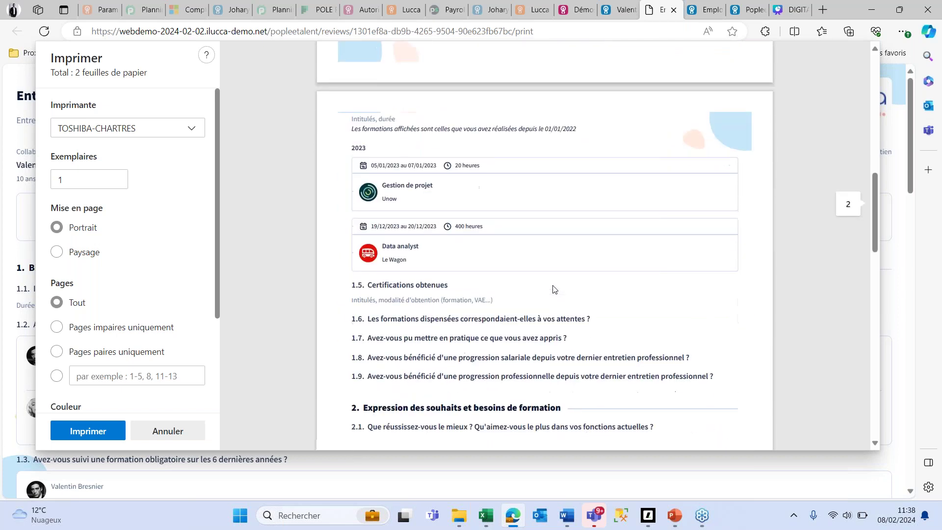
scroll(551, 288, up, 14)
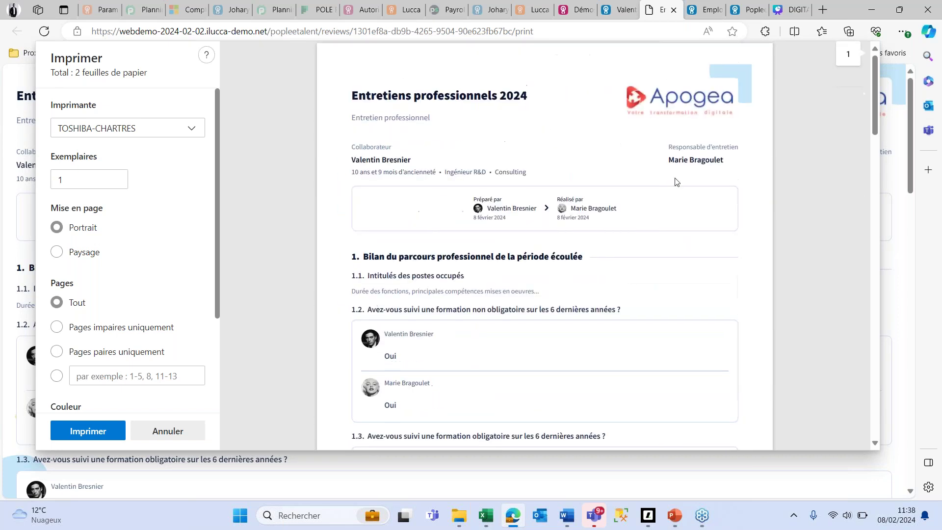
click(675, 11)
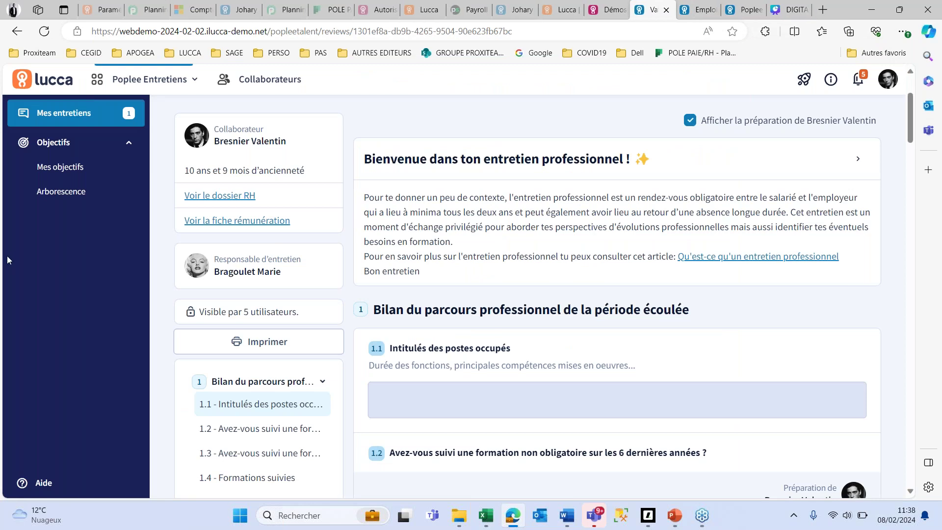
- Return to Mes entretiens and open the Entretiens annuels 2024 interview awaiting preparation
click(58, 136)
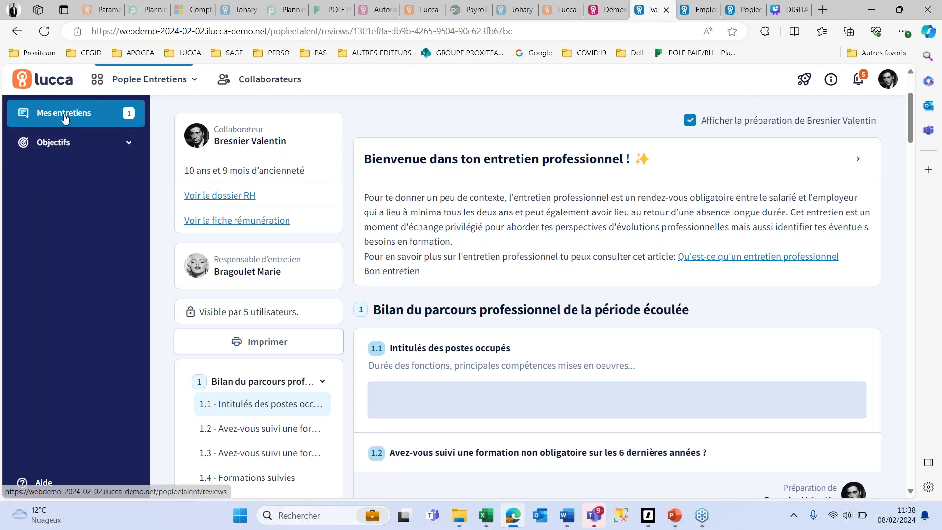
click(65, 119)
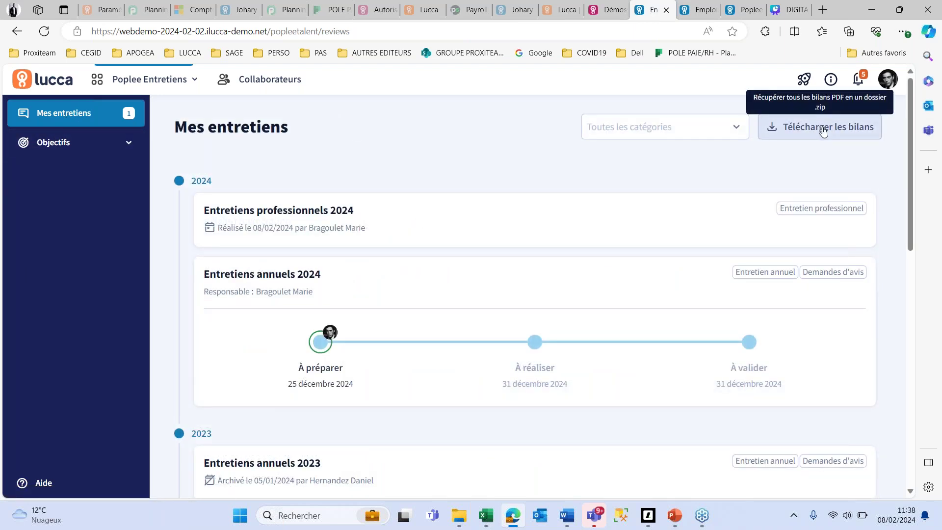
mouse_move(363, 349)
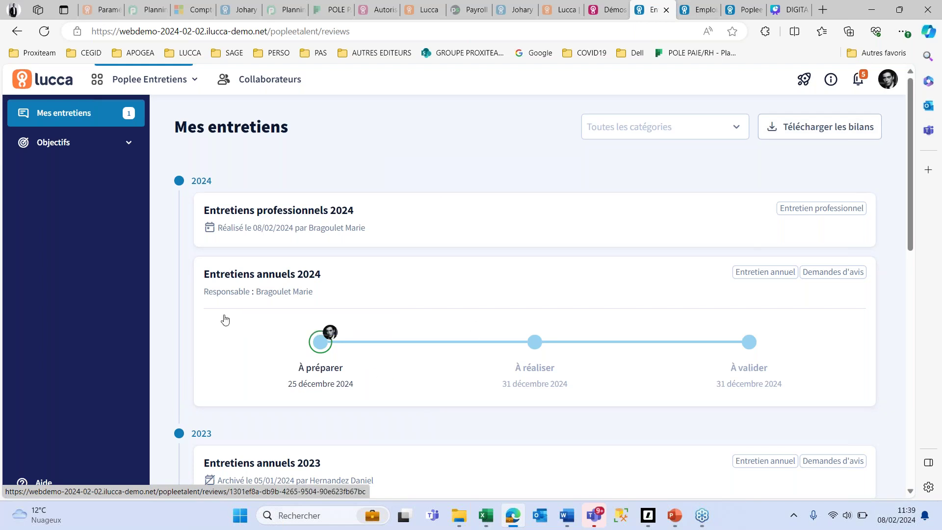
click(313, 296)
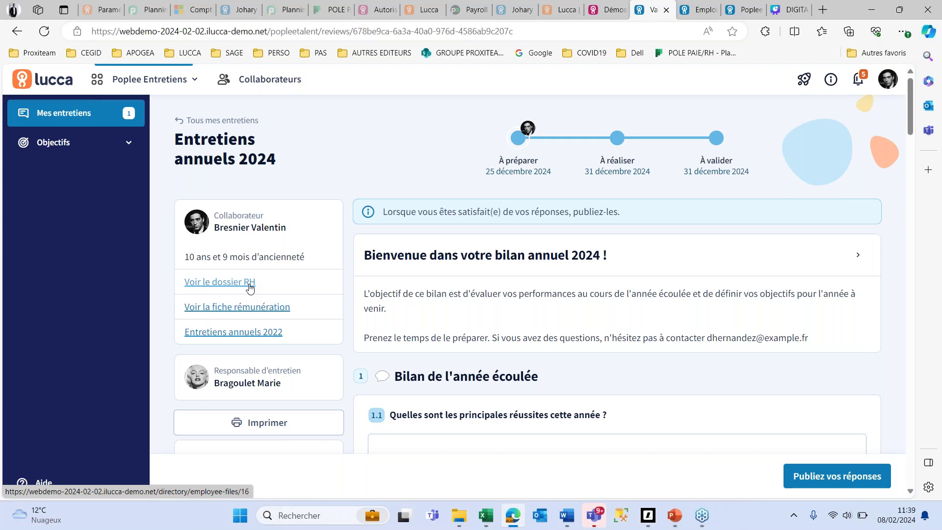
- Open the print version of the 2024 annual interview, review its sections and objectives, and close it without printing
click(261, 425)
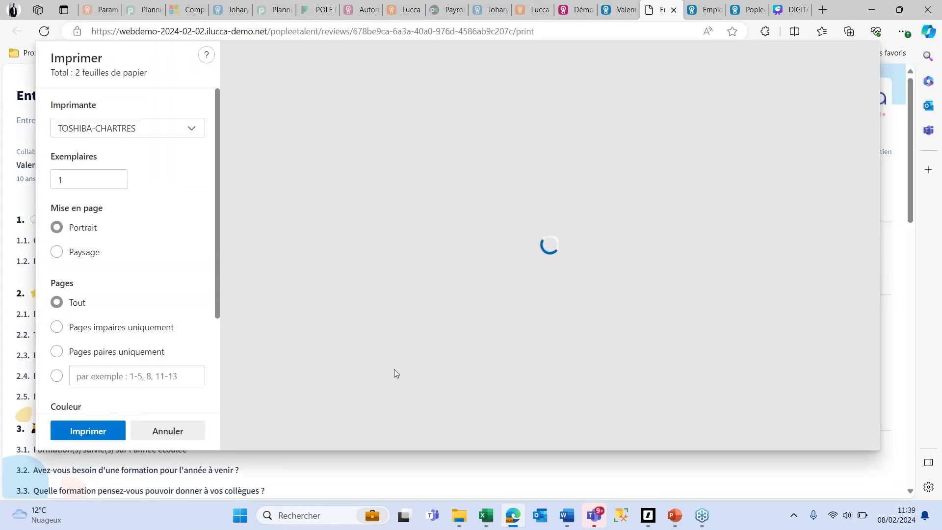
scroll(460, 254, down, 20)
scroll(490, 299, down, 6)
scroll(490, 299, up, 12)
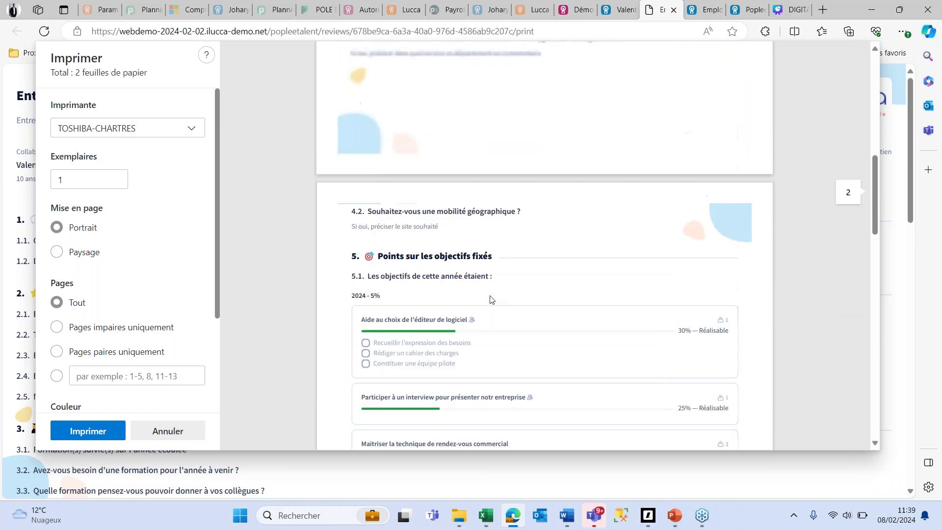
scroll(491, 299, up, 15)
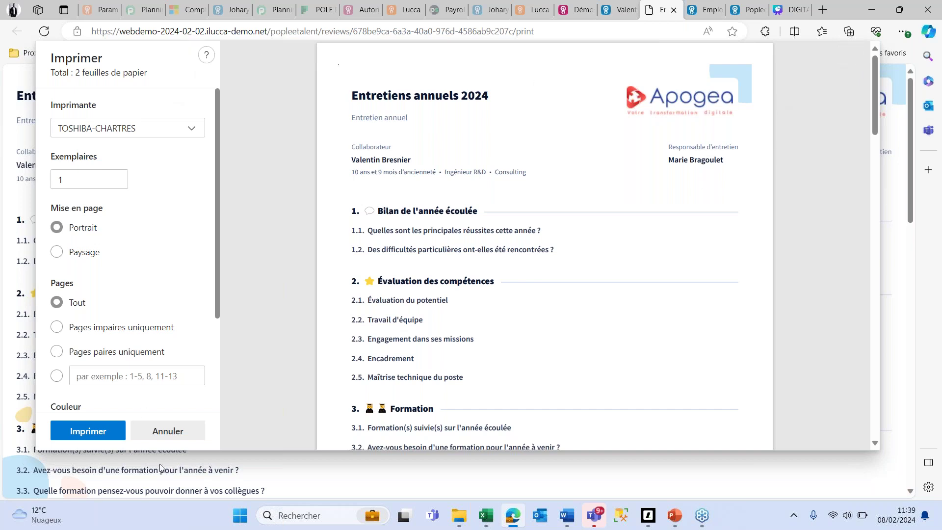
click(167, 431)
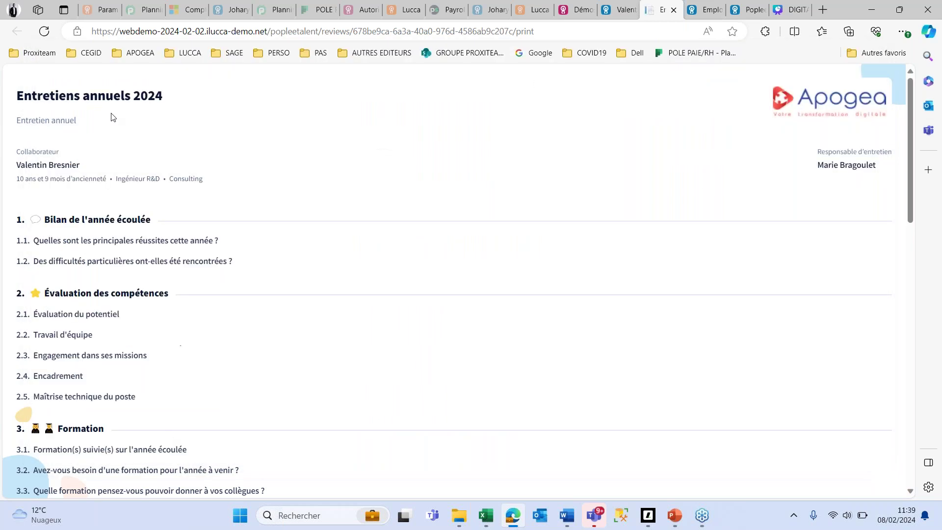
click(675, 11)
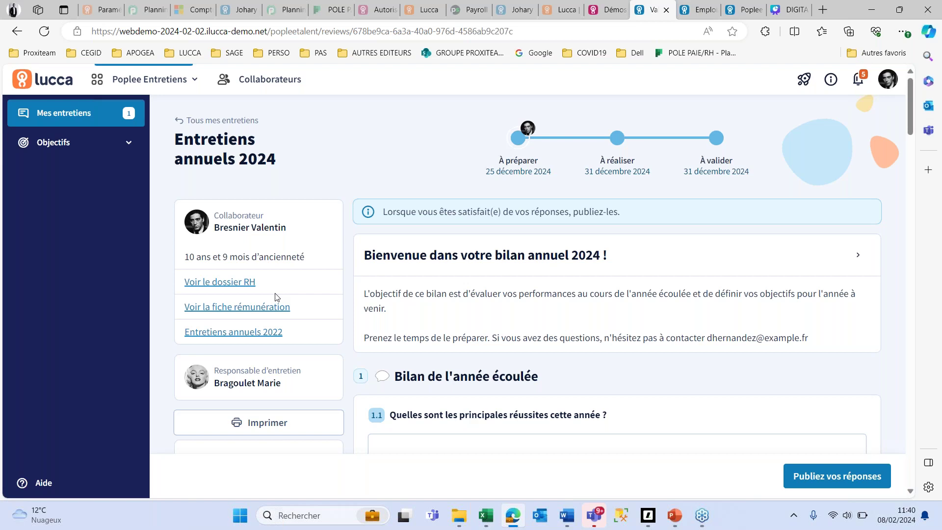
- Look over the annual interview form and go back to the employee's interview list
scroll(276, 297, down, 4)
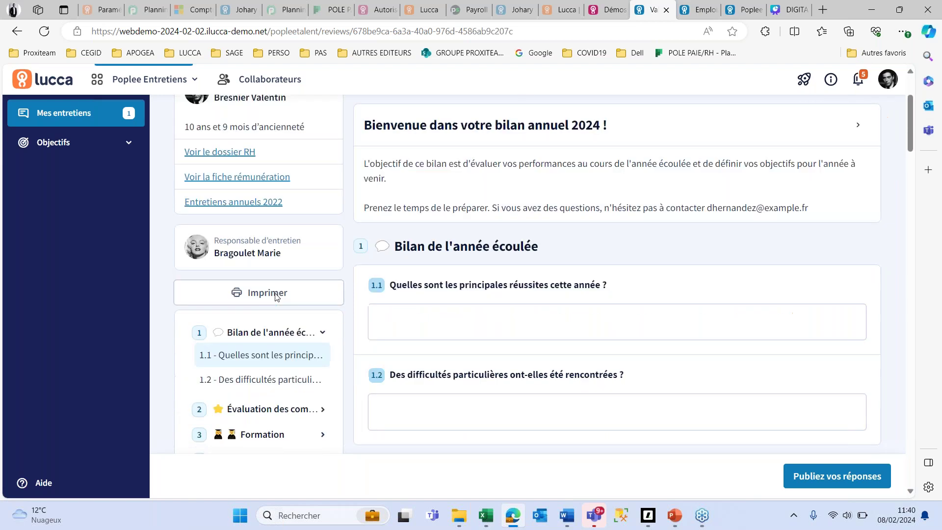
scroll(317, 294, up, 4)
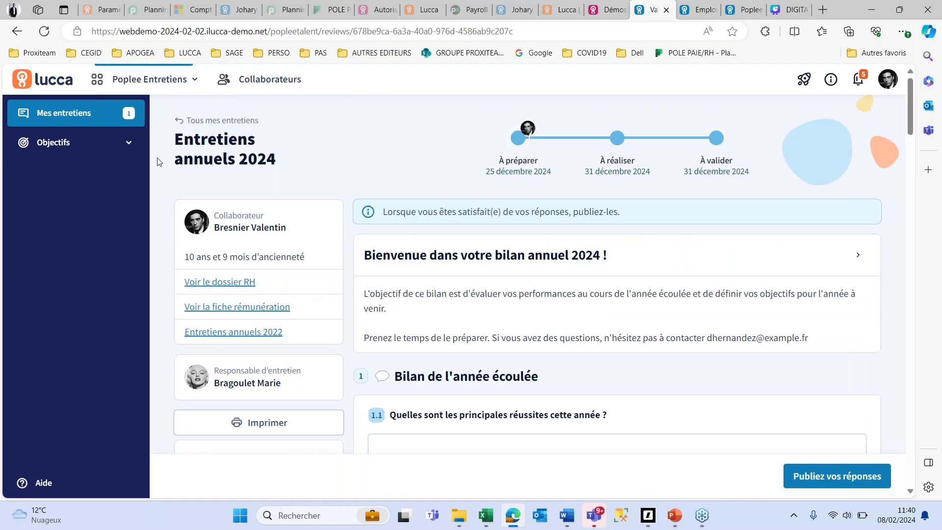
click(58, 122)
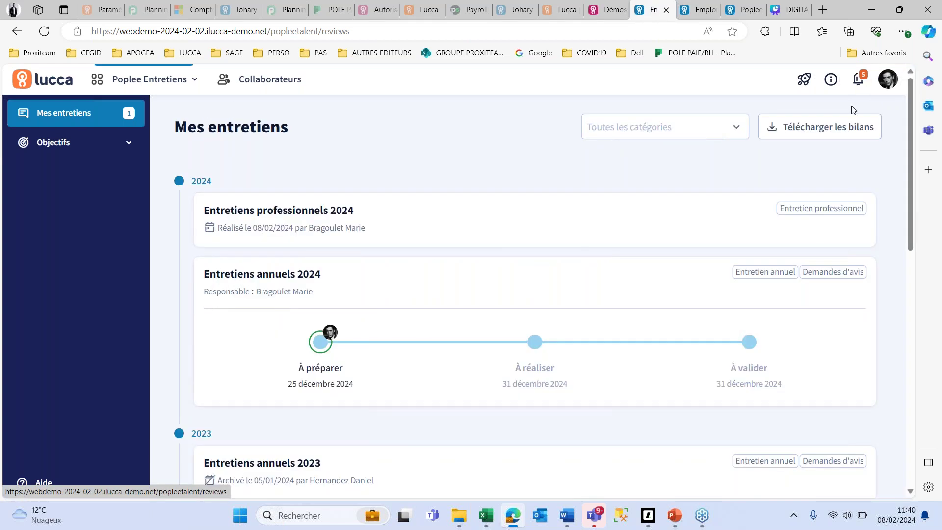
- Log out of the employee account and sign in with the manager's saved username and password
click(887, 83)
click(859, 182)
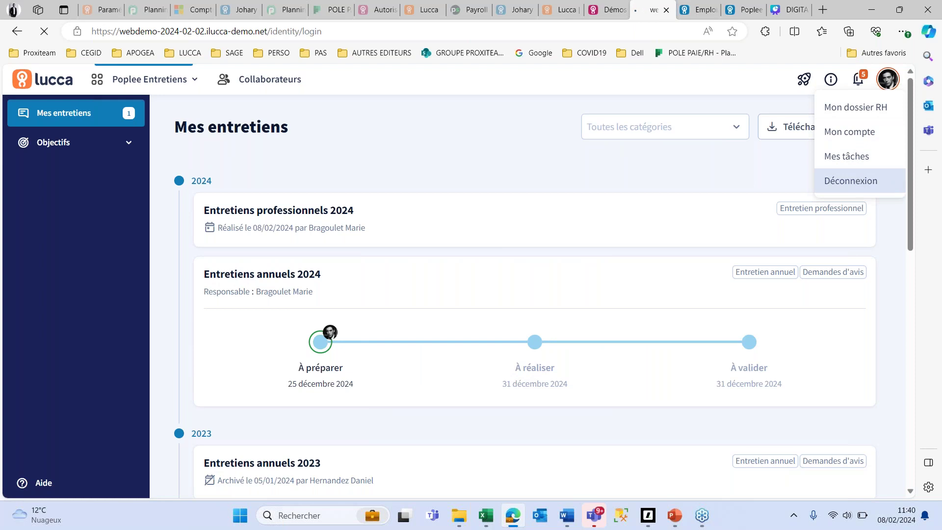
click(752, 248)
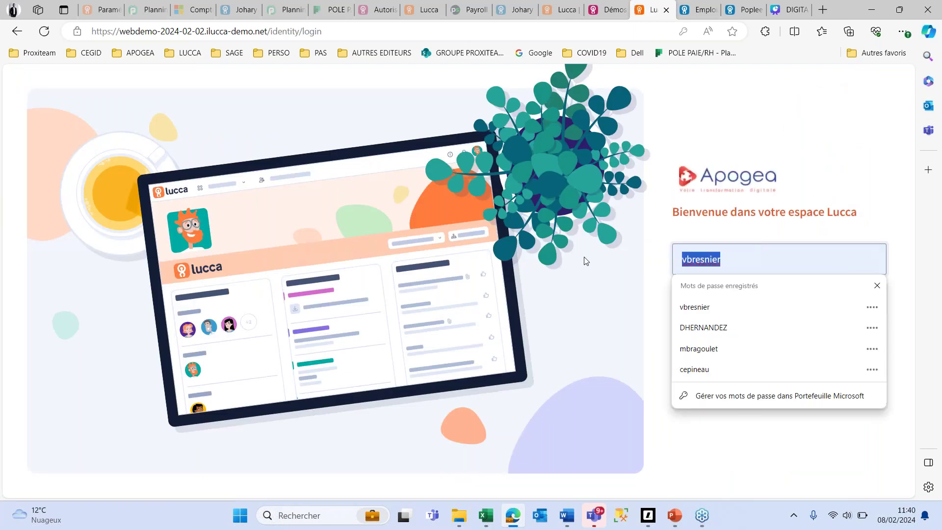
click(703, 352)
click(781, 361)
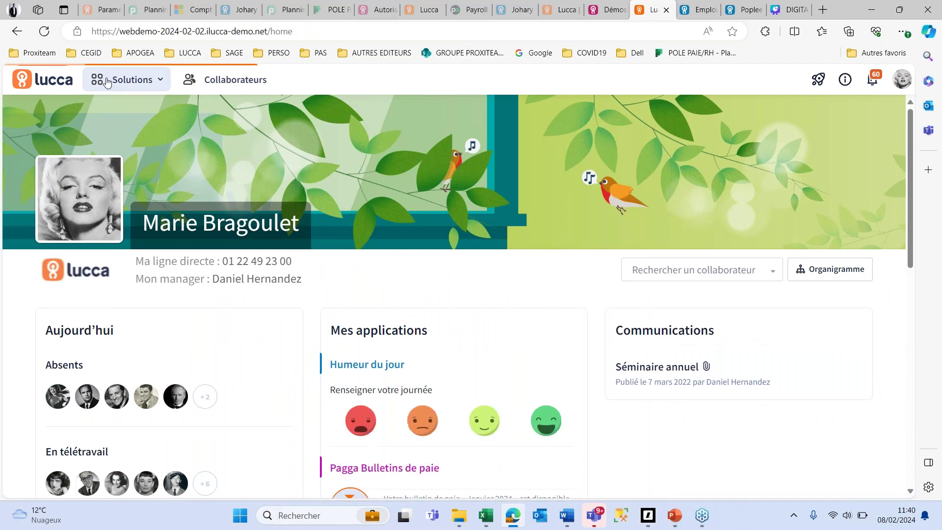
- Open Sous ma responsabilité in Poplee Entretiens for Entretiens annuels 2024 and open the interview in the À réaliser stage
click(120, 79)
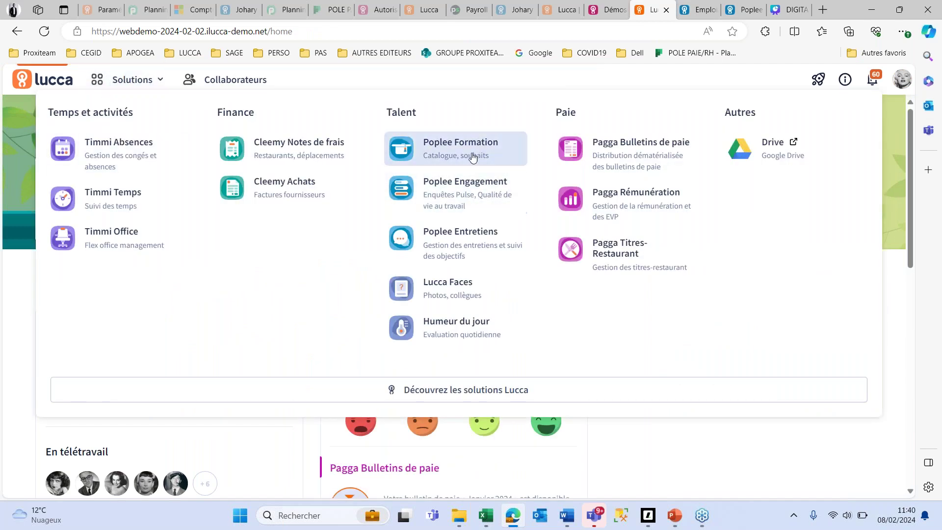
click(473, 248)
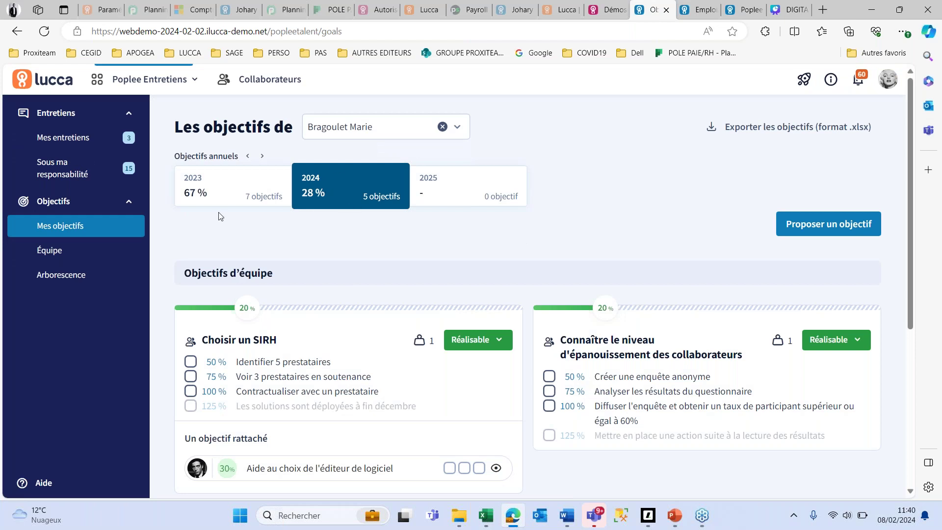
click(70, 136)
click(64, 175)
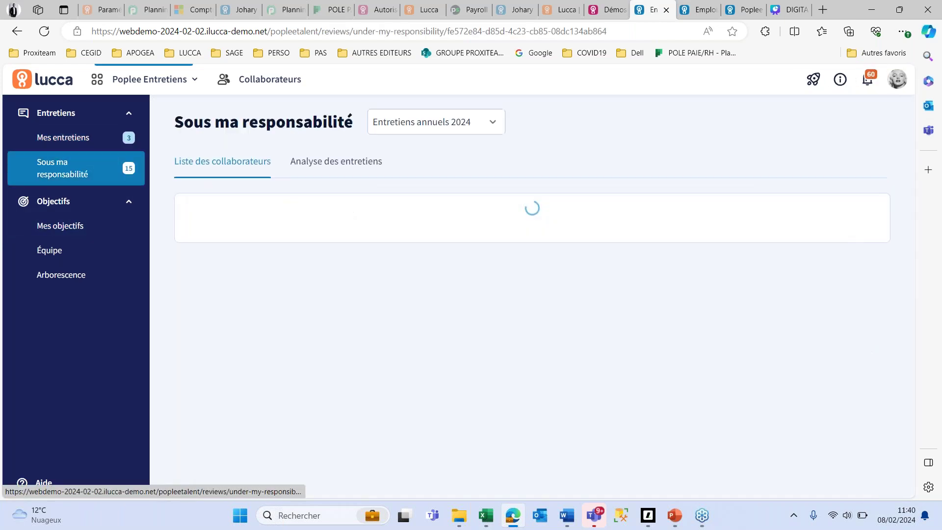
click(409, 252)
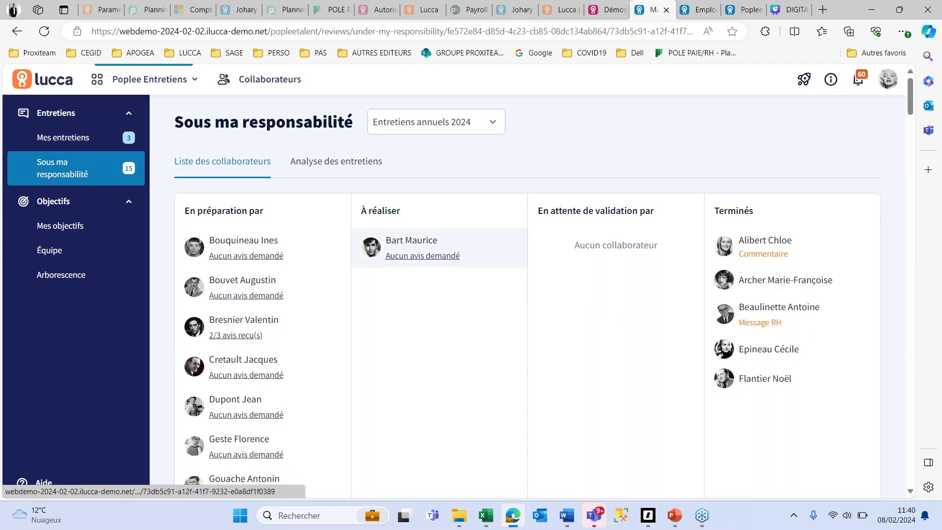
- Open the Avis section of the employee's 2024 annual interview and review its feedback request tracking and question list
click(420, 219)
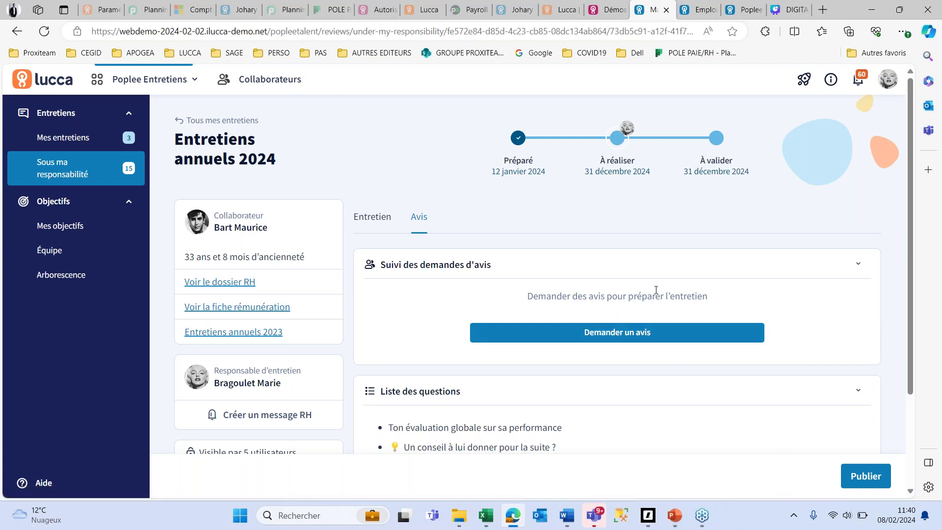
scroll(650, 289, down, 3)
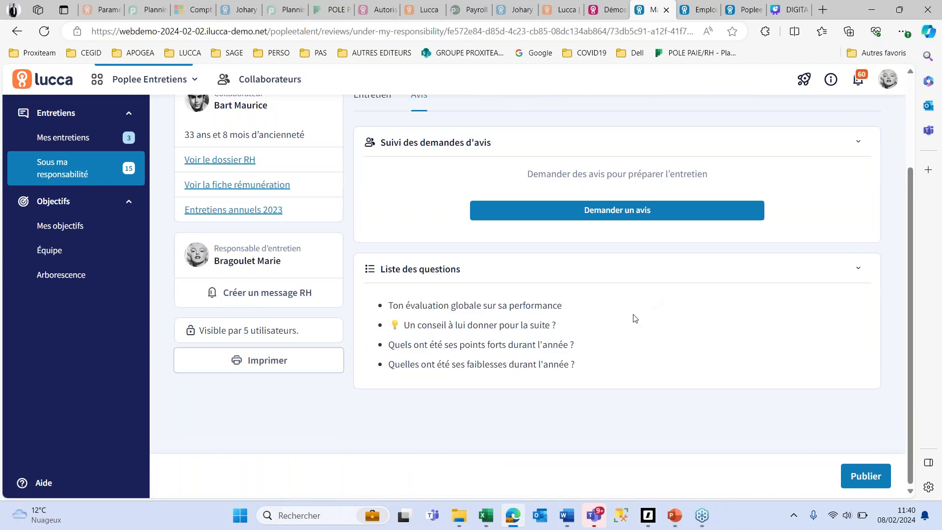
scroll(574, 235, up, 3)
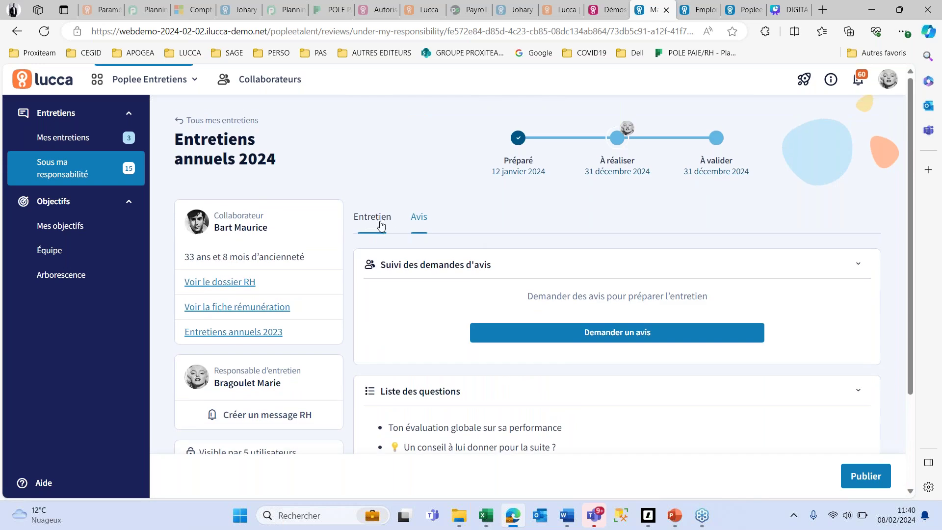
- Send a feedback request for this interview to one colleague, the second contributor listed, and look over the request tracking
click(635, 334)
click(420, 290)
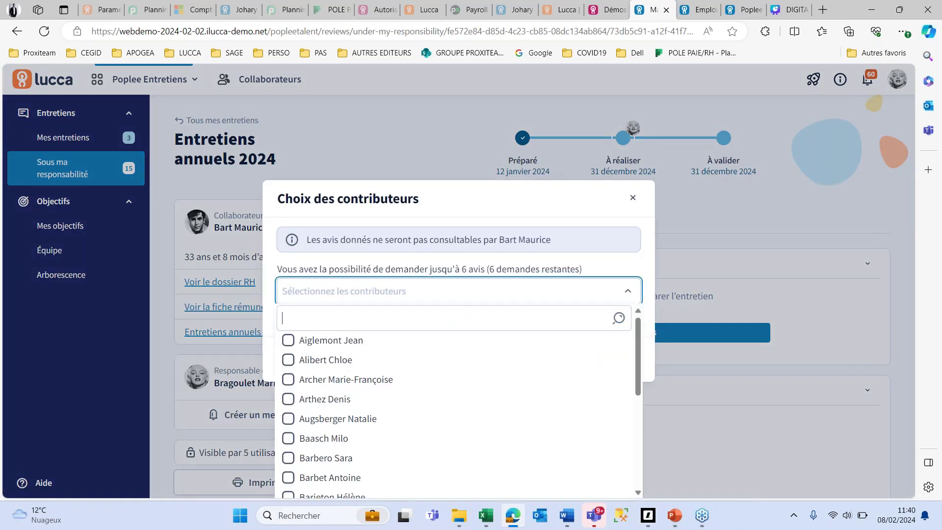
click(302, 360)
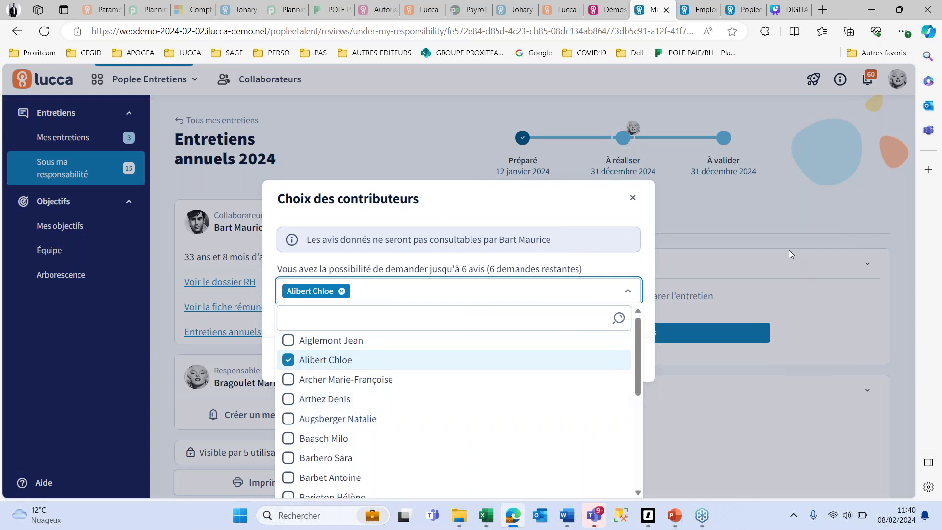
click(735, 219)
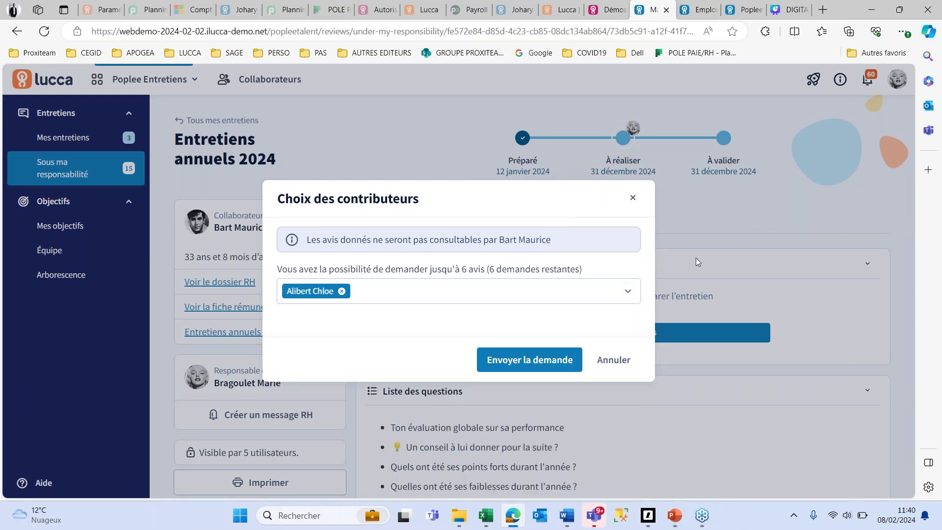
click(543, 360)
scroll(565, 376, down, 3)
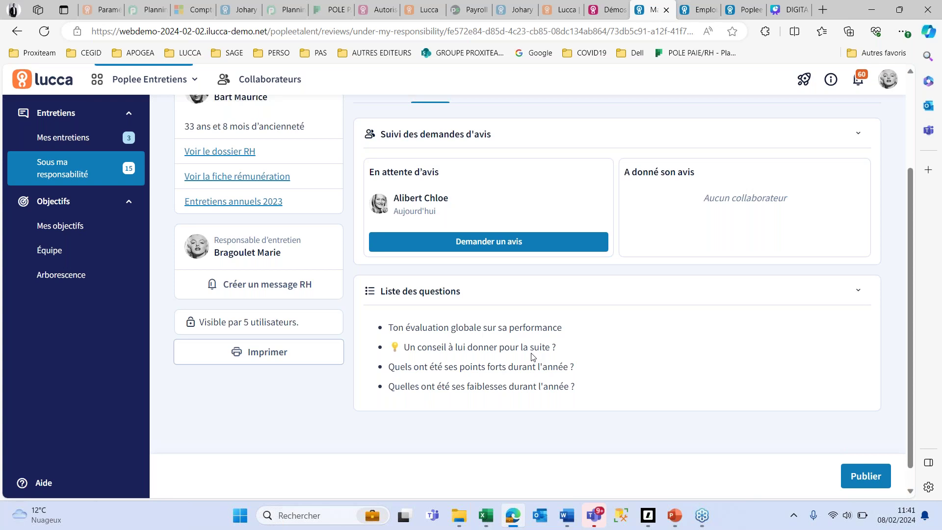
scroll(579, 414, up, 3)
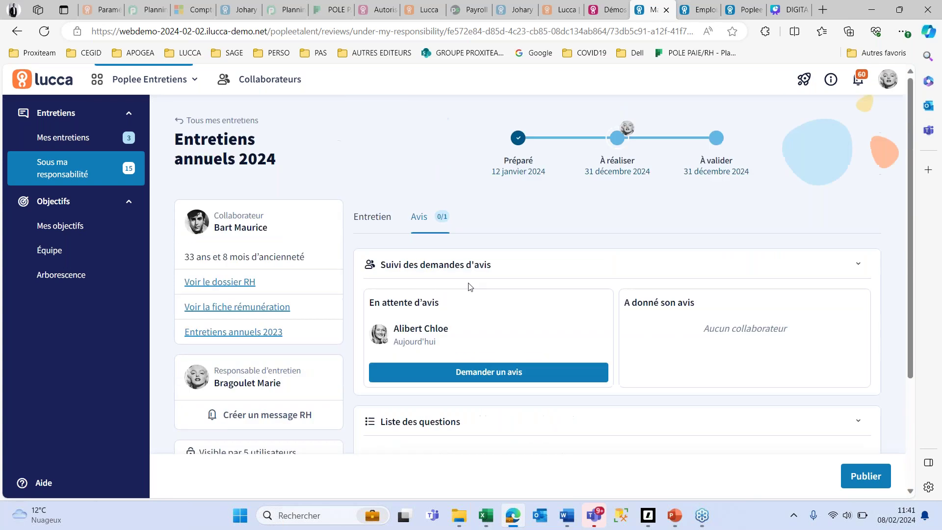
- Go back to the Entretien form of the interview and open the manager's own interviews in Mes entretiens
click(384, 218)
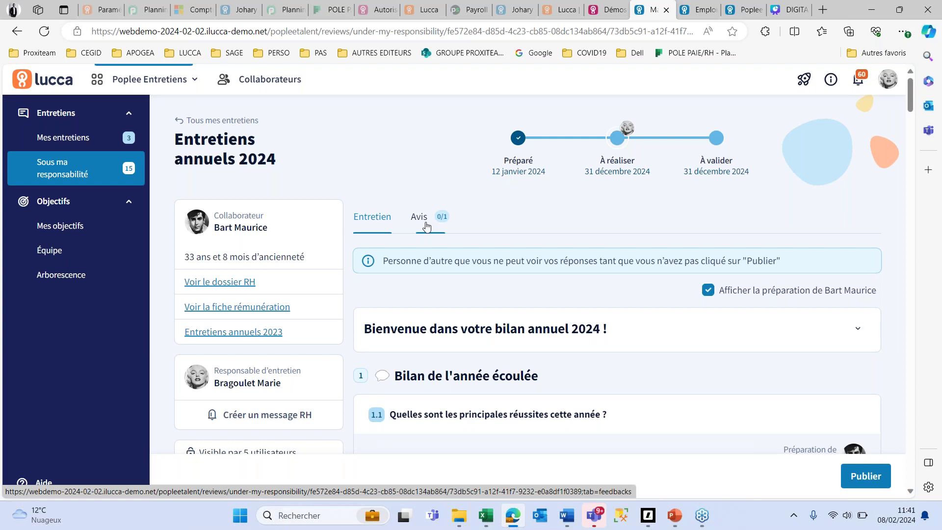
click(73, 137)
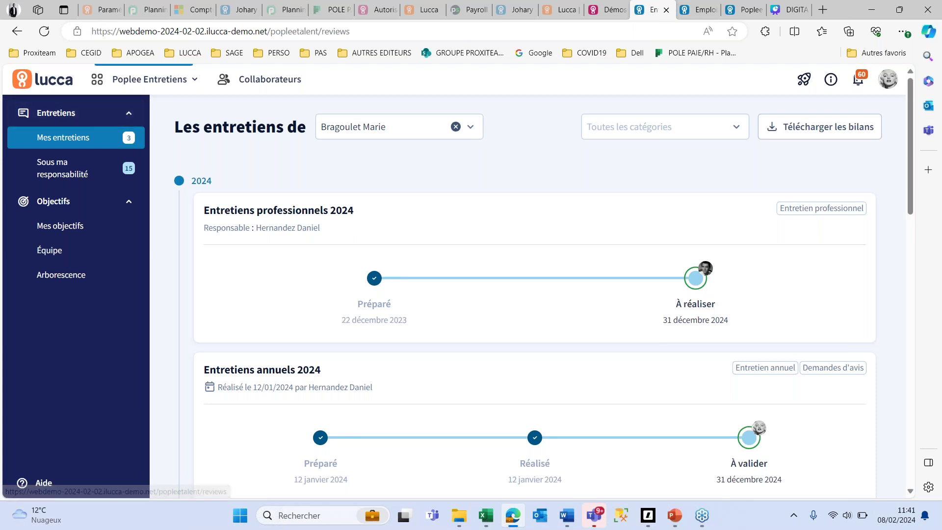
- Look over the available Lucca applications and log out of the manager account
click(191, 81)
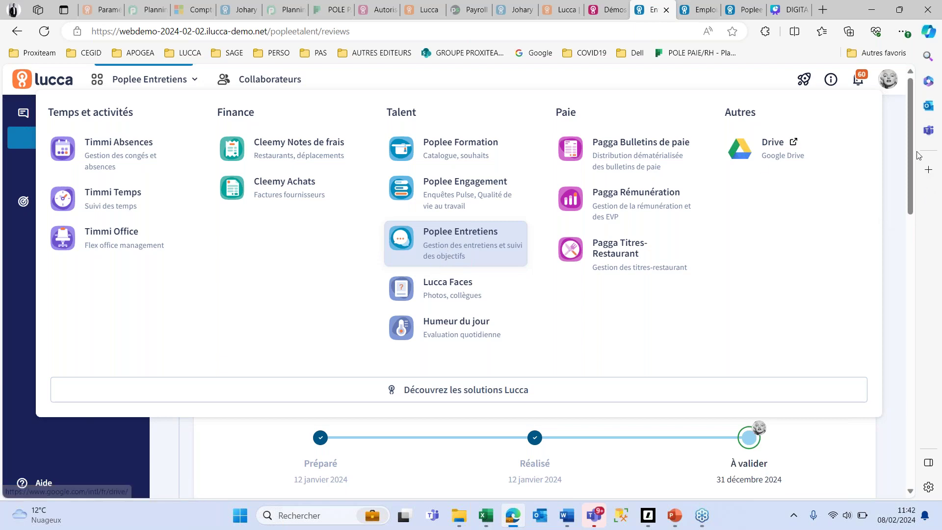
click(889, 85)
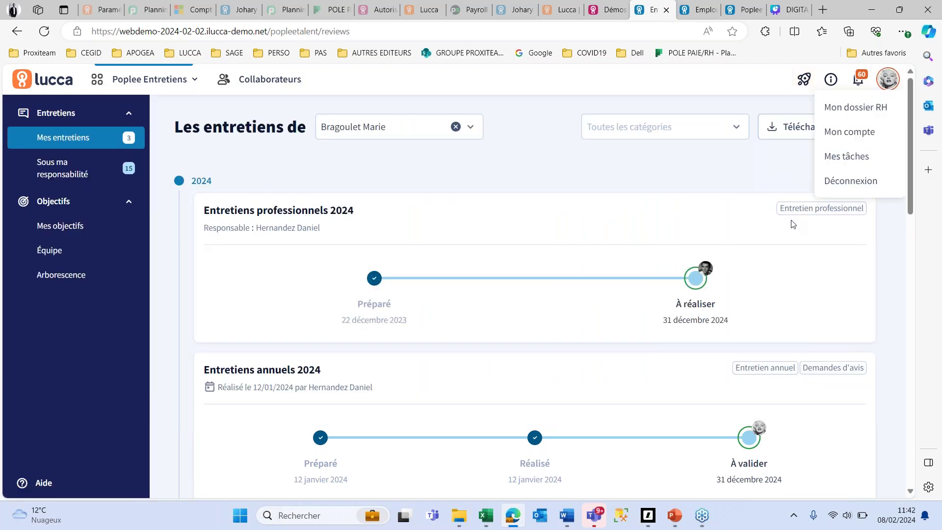
click(859, 190)
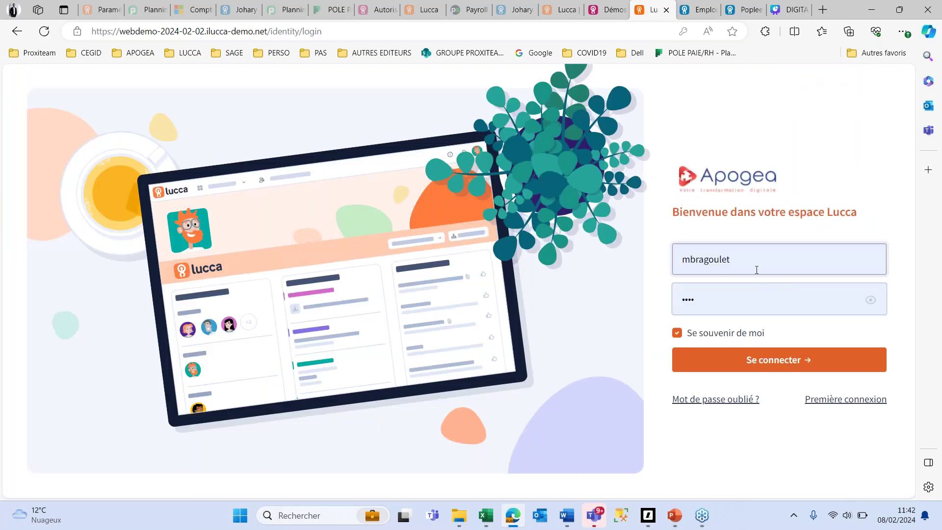